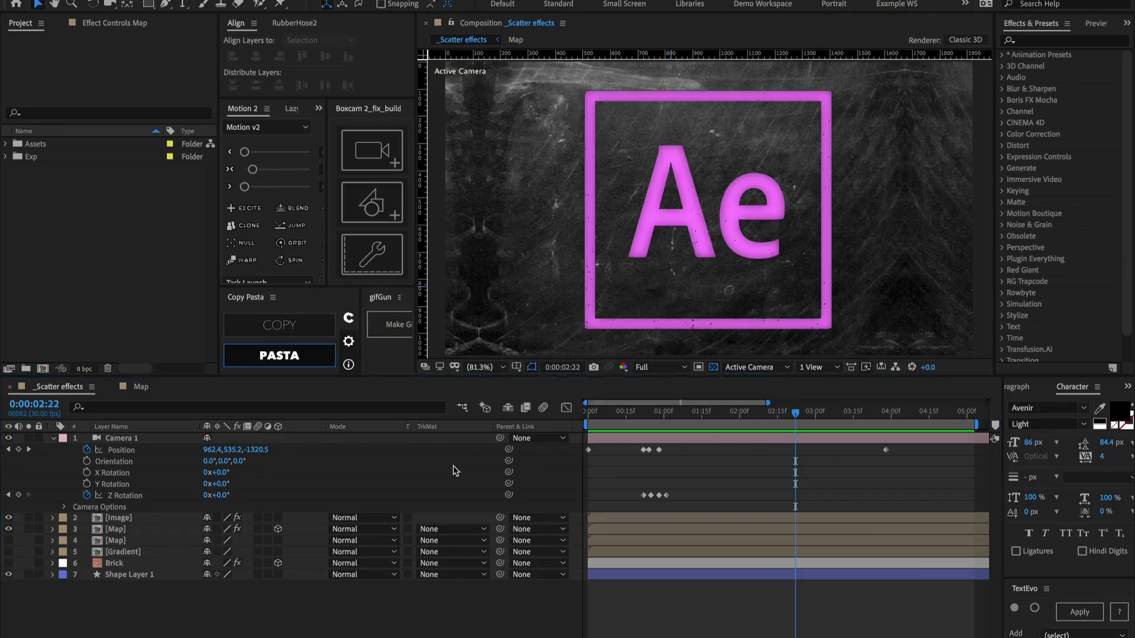
Create a composition named "Shatter effect" at 1920 × 1080 px, 30 fps, with a duration of 10 seconds.
key(ctrl+n)
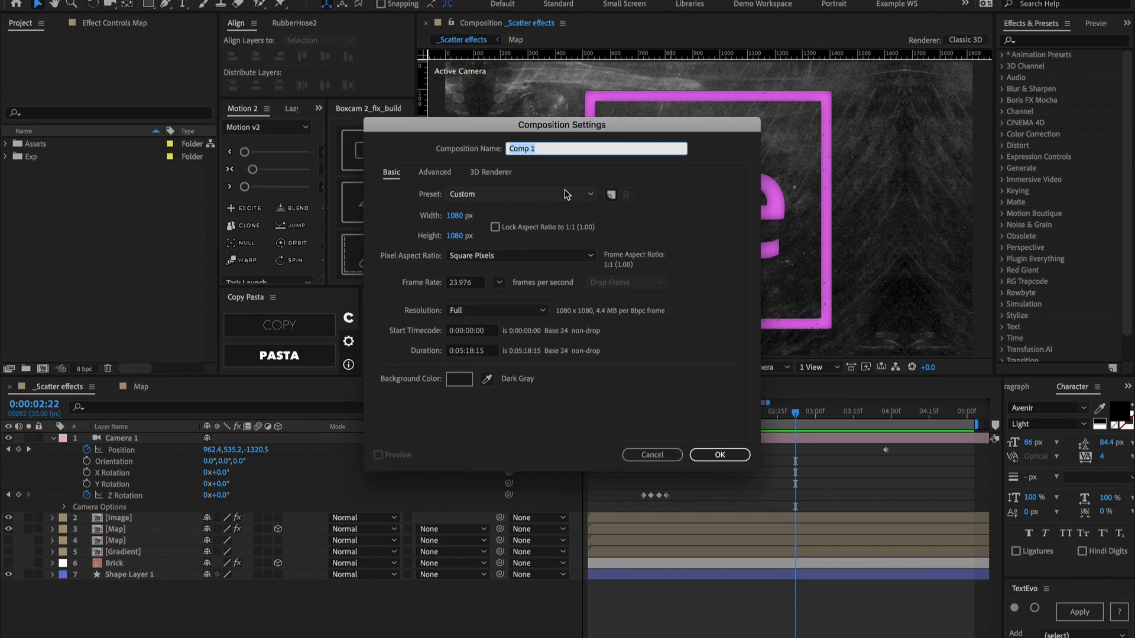
text(Shatter effect)
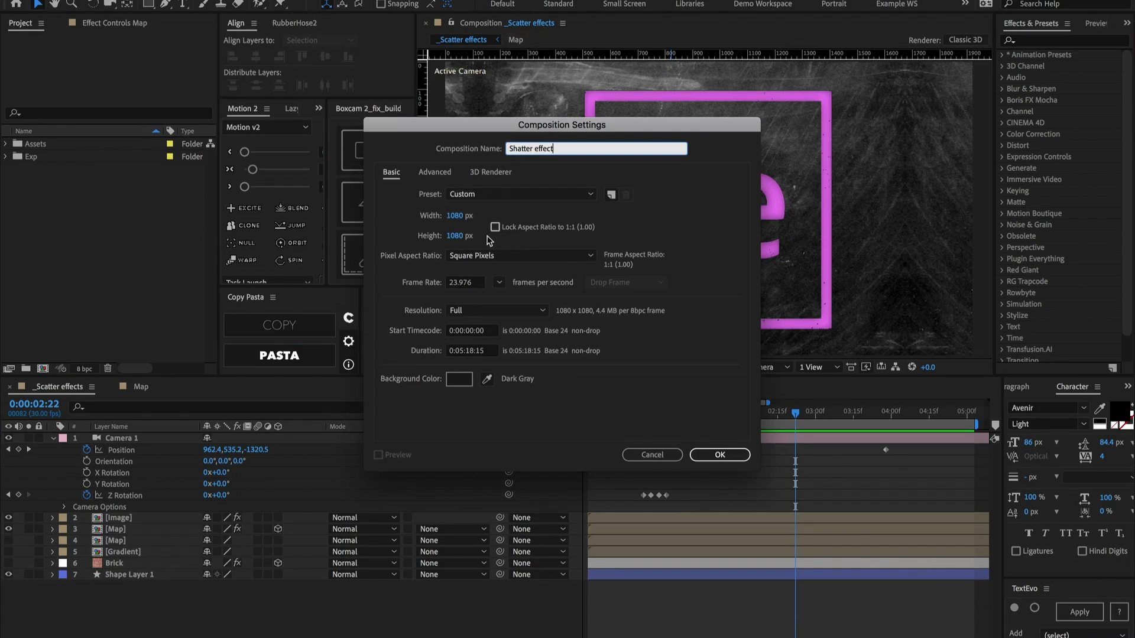
click(455, 215)
text(1920)
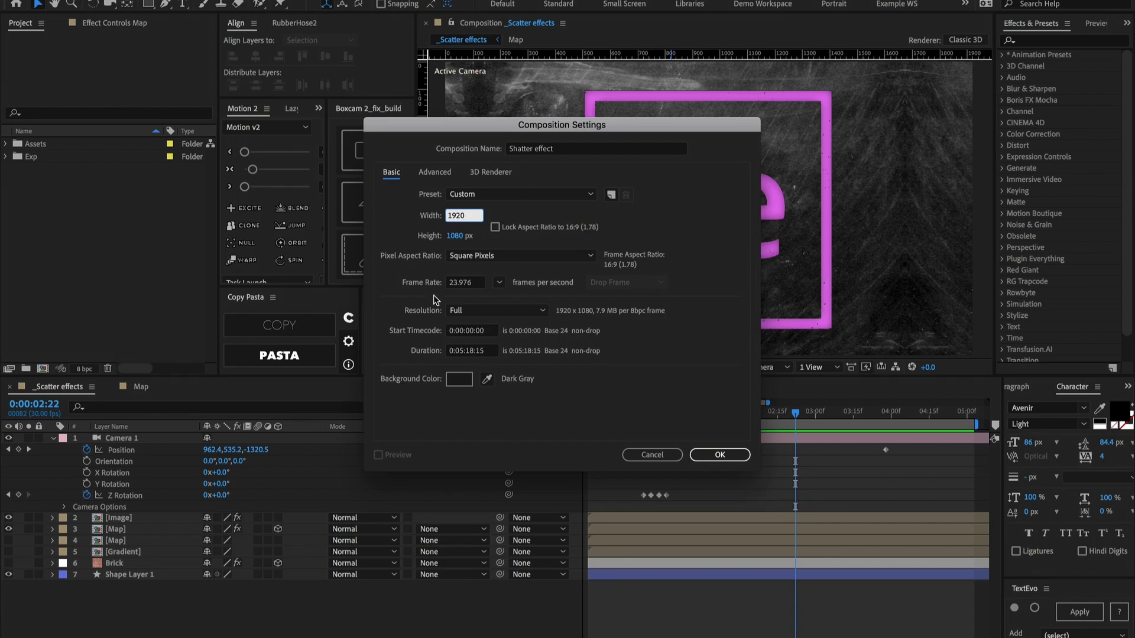
click(473, 282)
text(30)
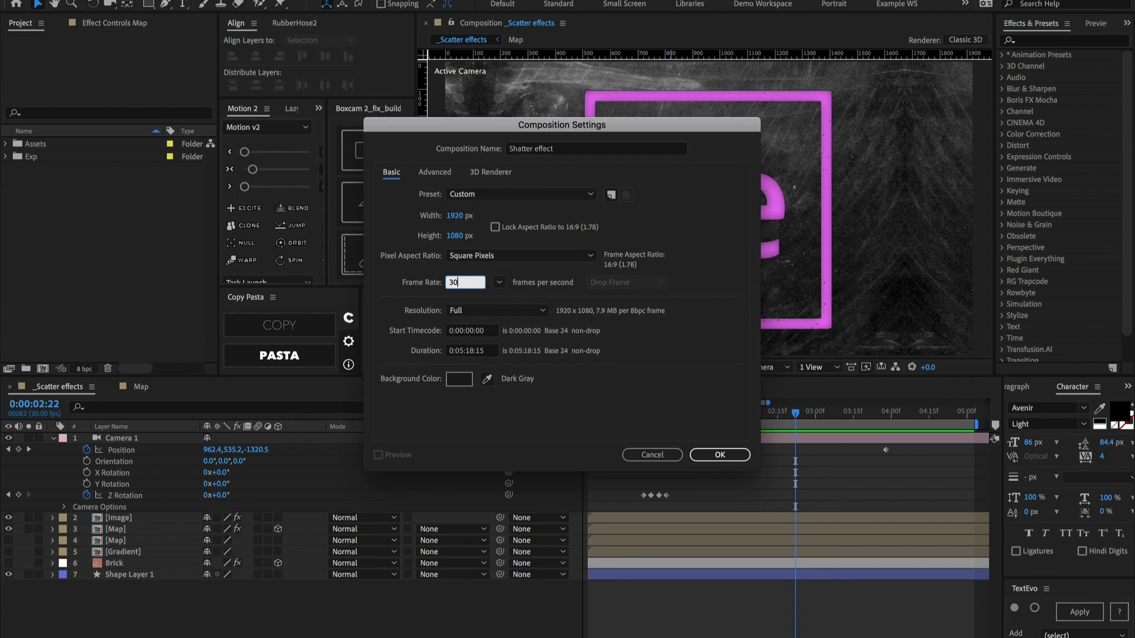
click(465, 351)
key(BackSpace)
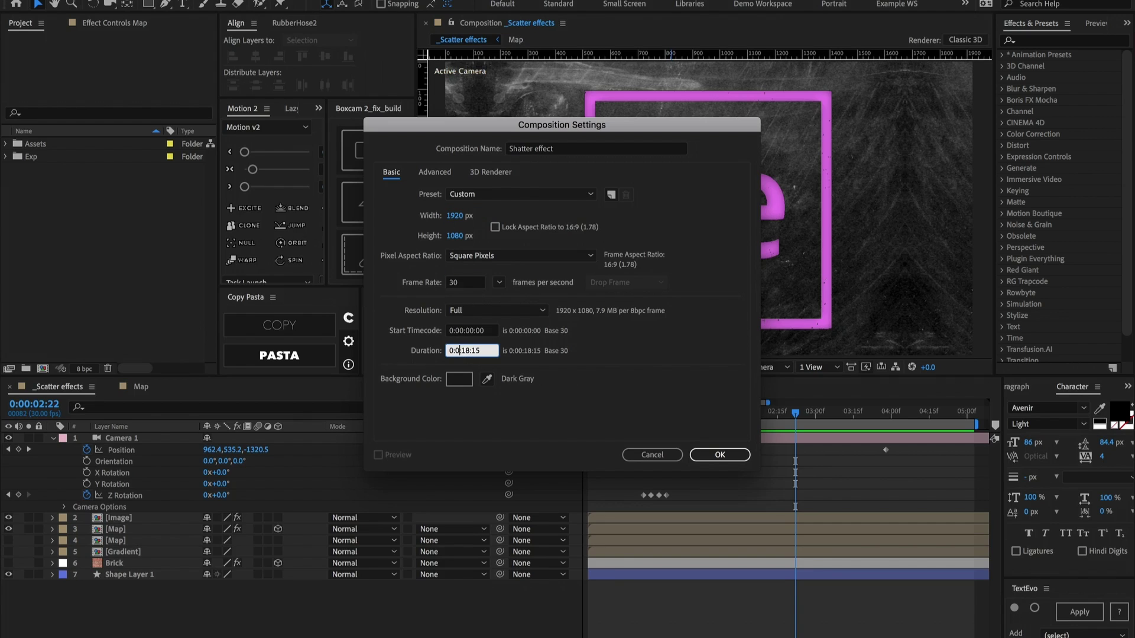
key(BackSpace)
text(0)
key(Return)
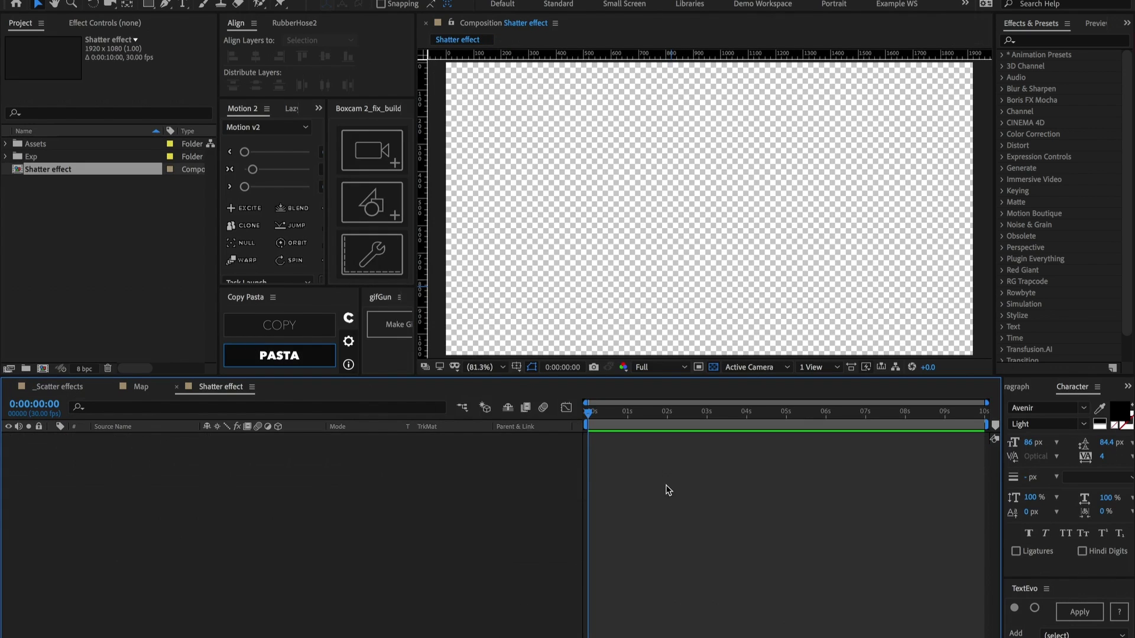
Switch to Chrome and copy the 3840 × 2400 dirt texture image from the Google image results.
key(super+Tab)
key(super+Tab)
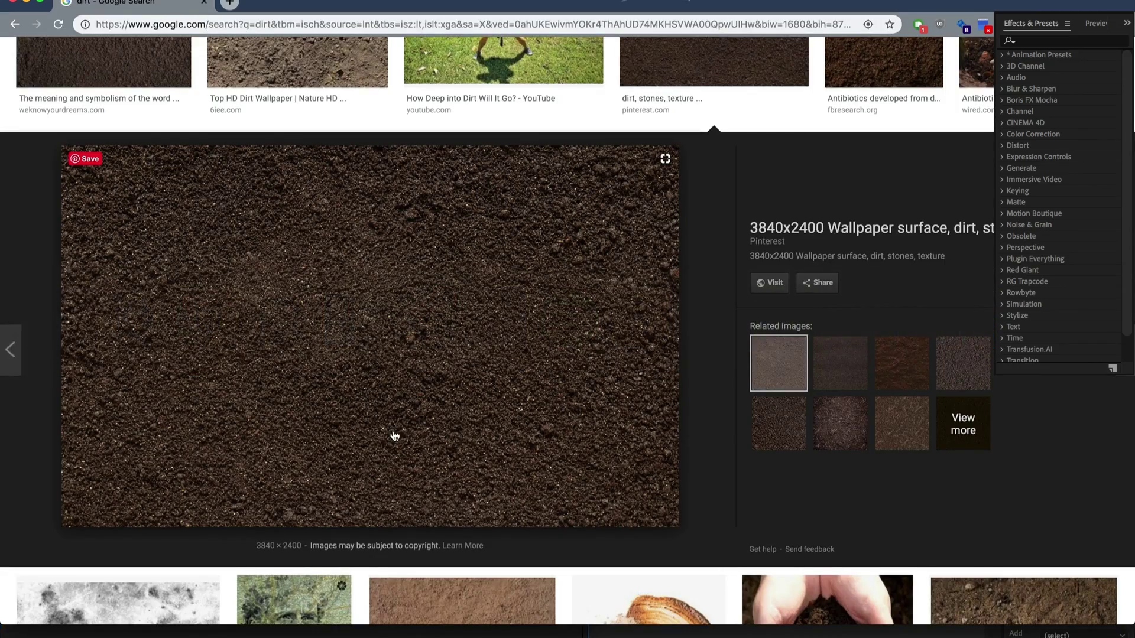
scroll(408, 439, up, 1)
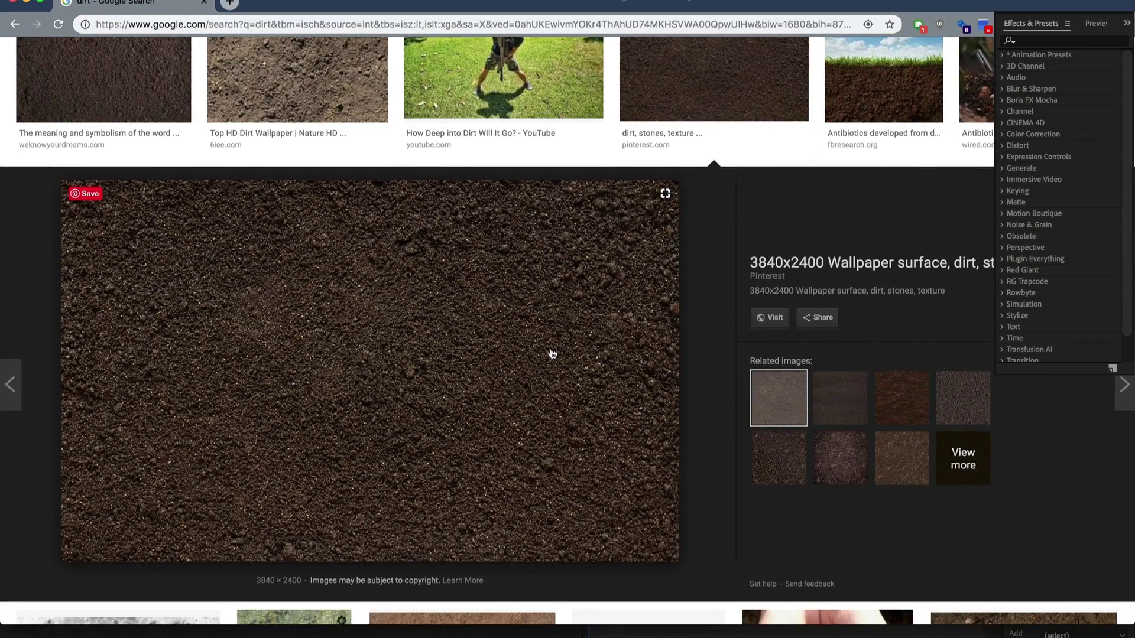
scroll(503, 375, up, 2)
scroll(503, 375, down, 3)
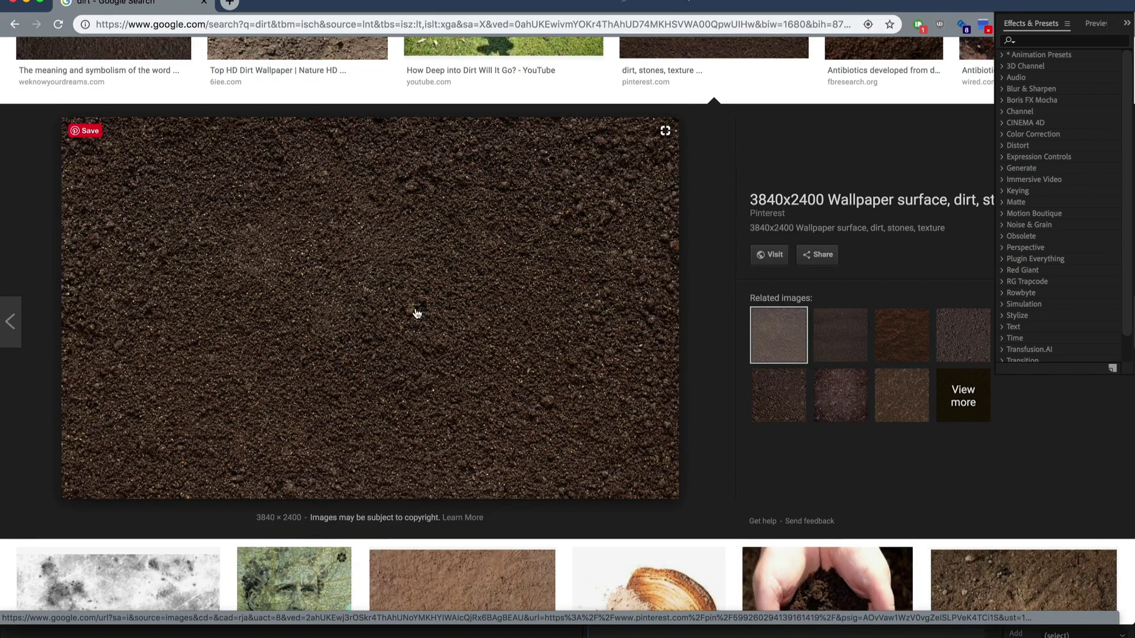
right_click(388, 300)
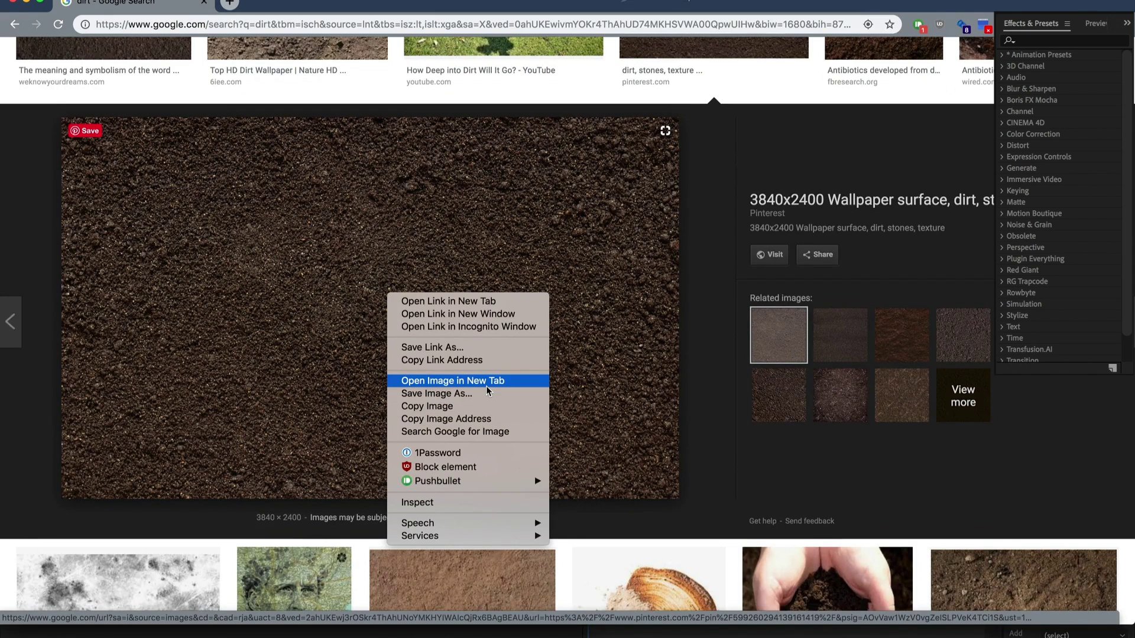
click(453, 411)
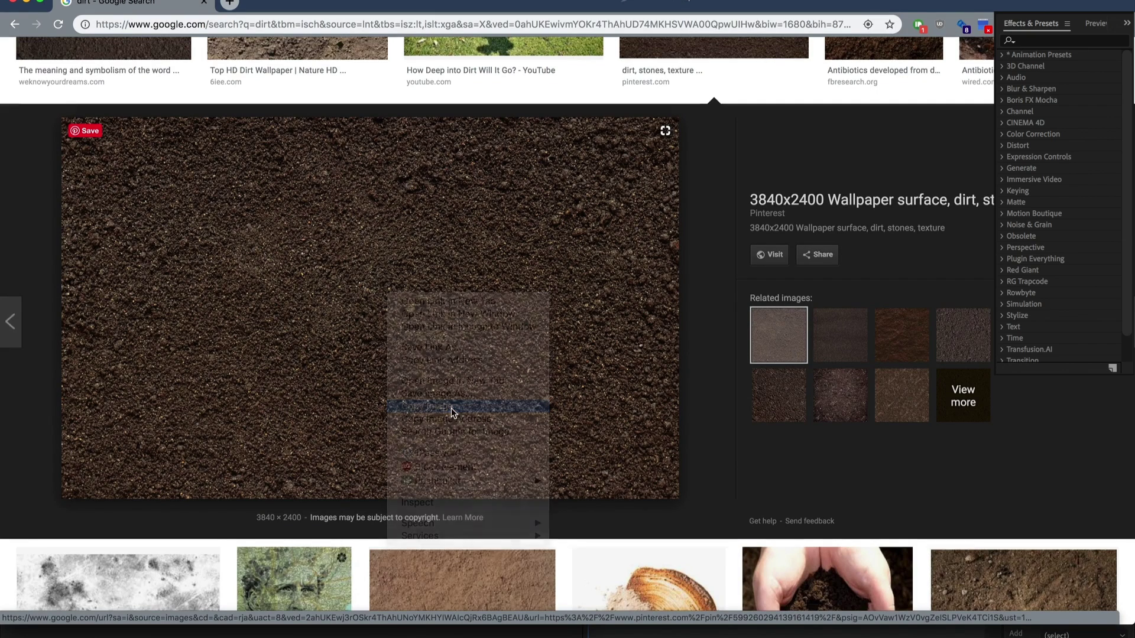
Switch back to After Effects and paste the copied dirt image into the Shatter effect composition with Copy Pasta.
key(super+Tab)
click(129, 316)
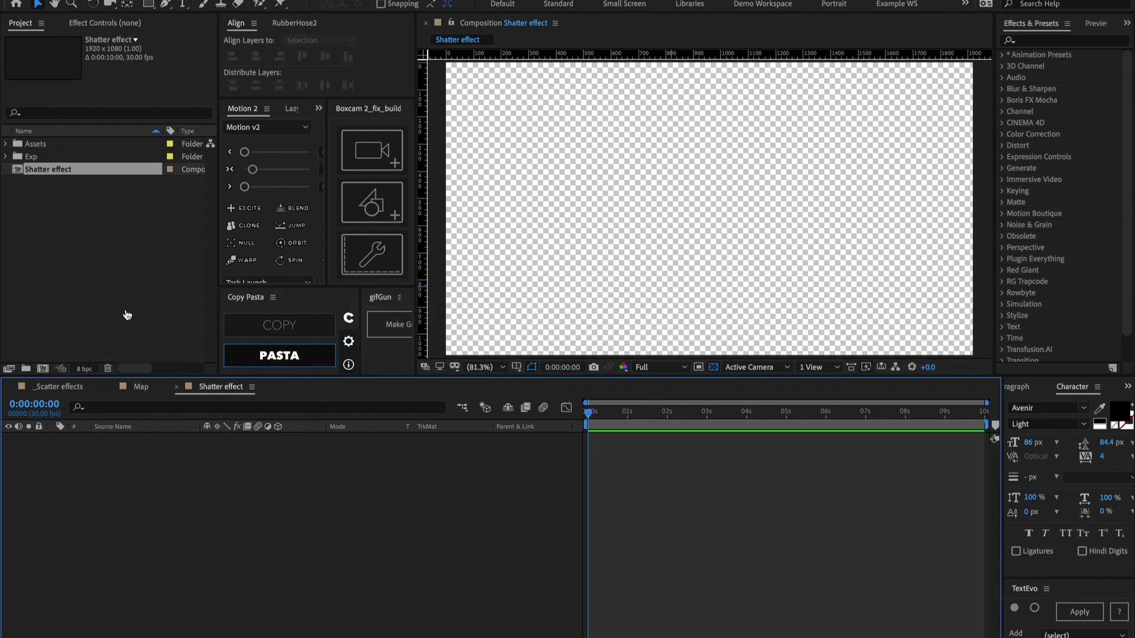
click(263, 359)
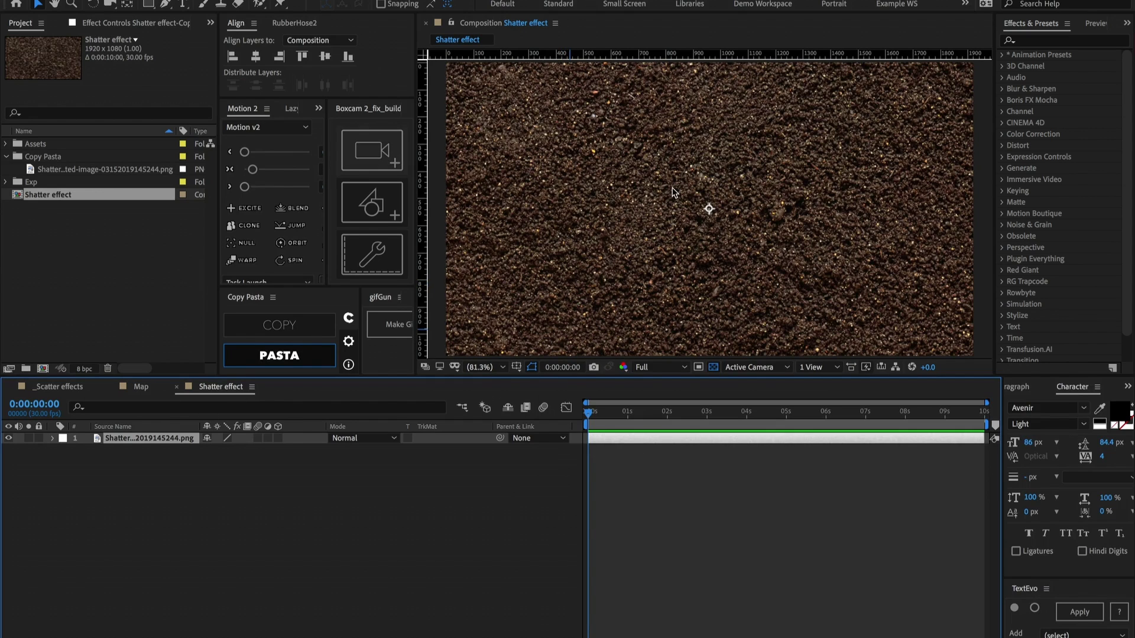
Scale the dirt image layer down so that it roughly fits the composition frame.
key(comma)
key(comma)
key(comma)
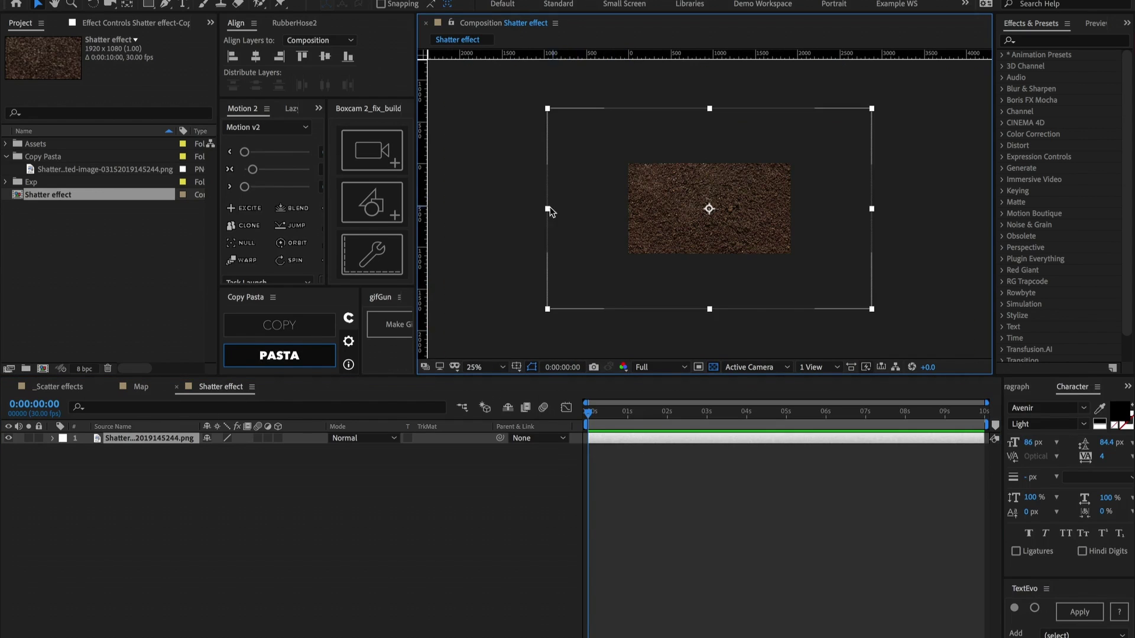
drag(547, 213, 622, 213)
key(shift+slash)
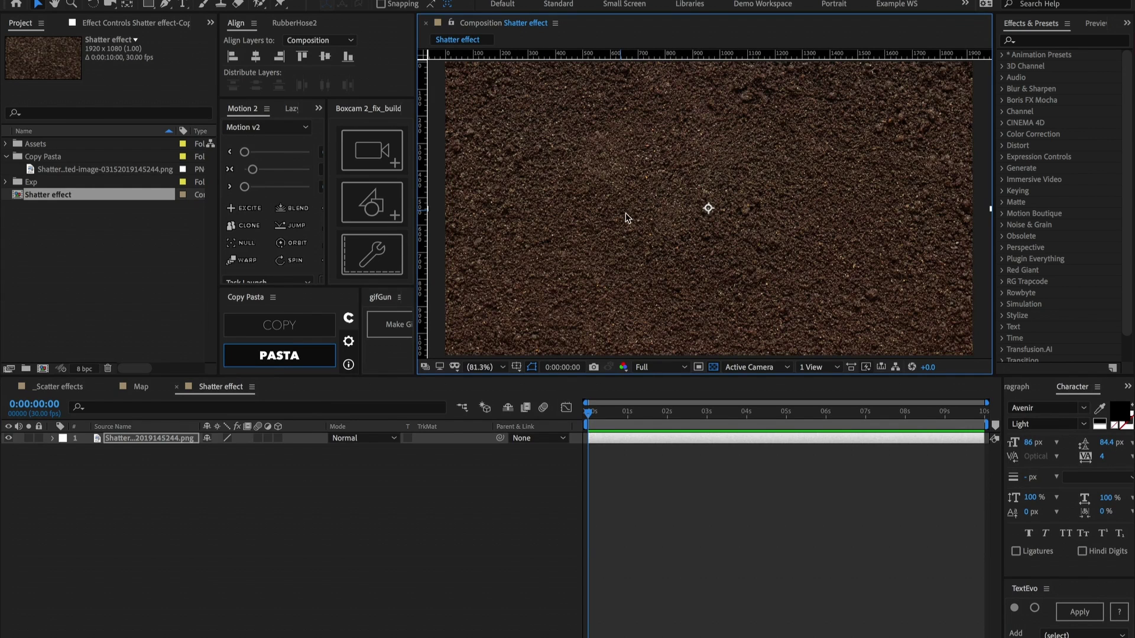
Copy the Ae logo image layer from the Map composition into Shatter effect above the dirt layer and make it visible.
click(169, 400)
click(140, 387)
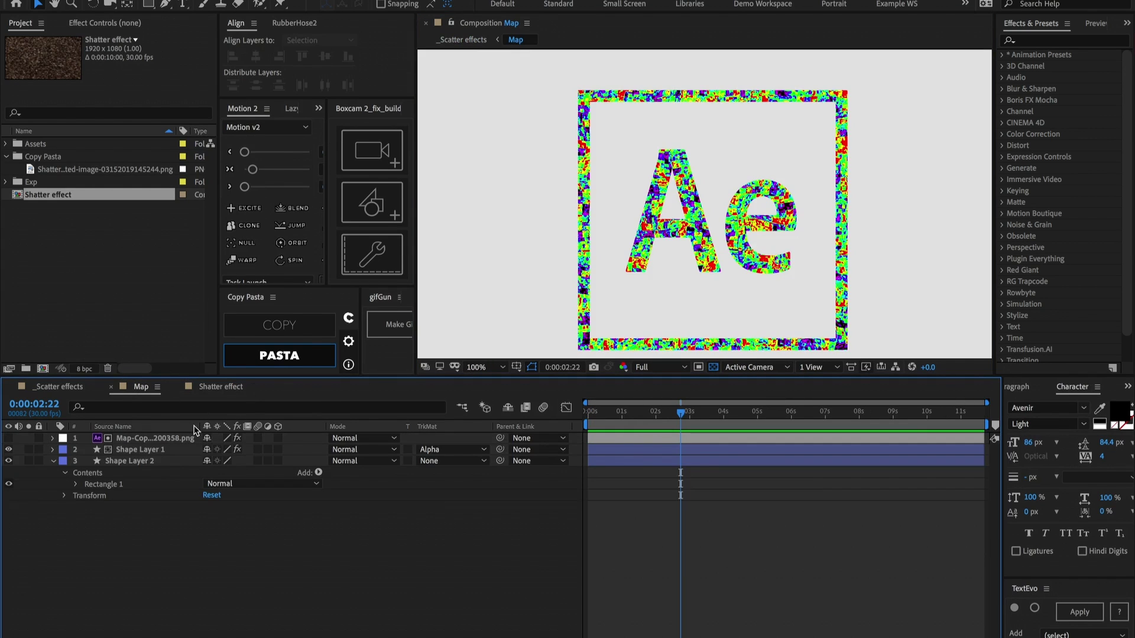
click(163, 440)
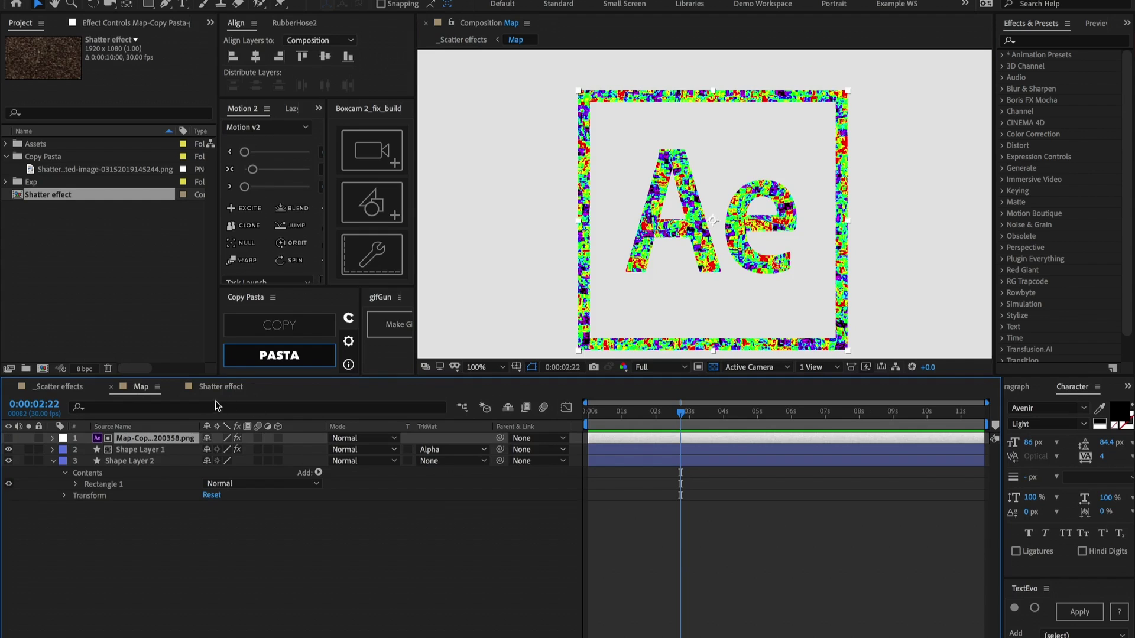
click(247, 392)
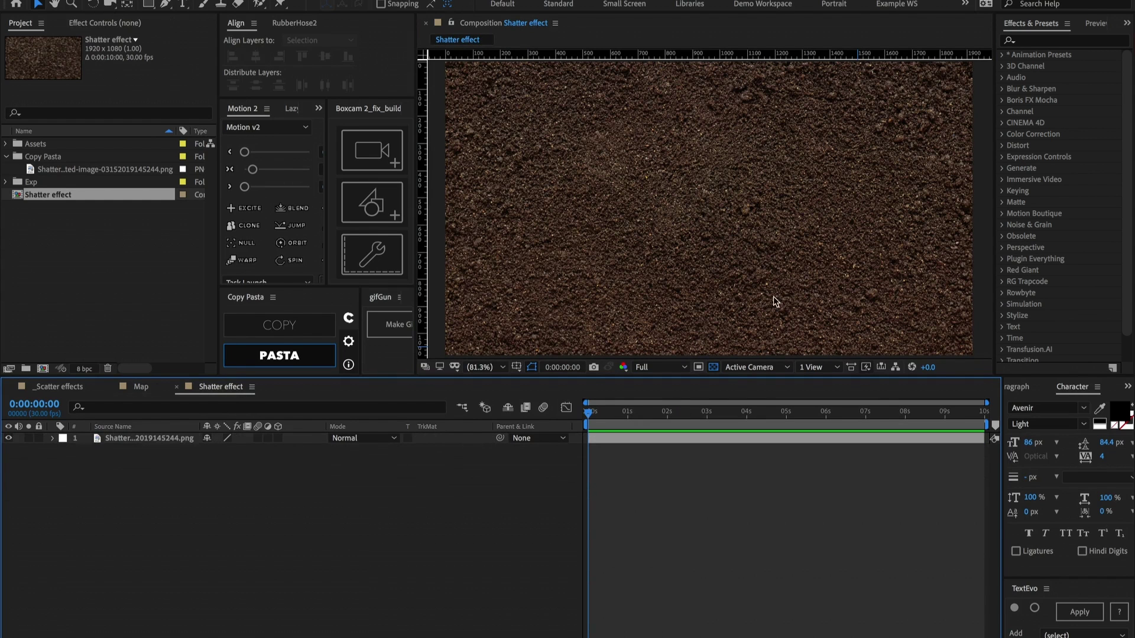
key(ctrl+v)
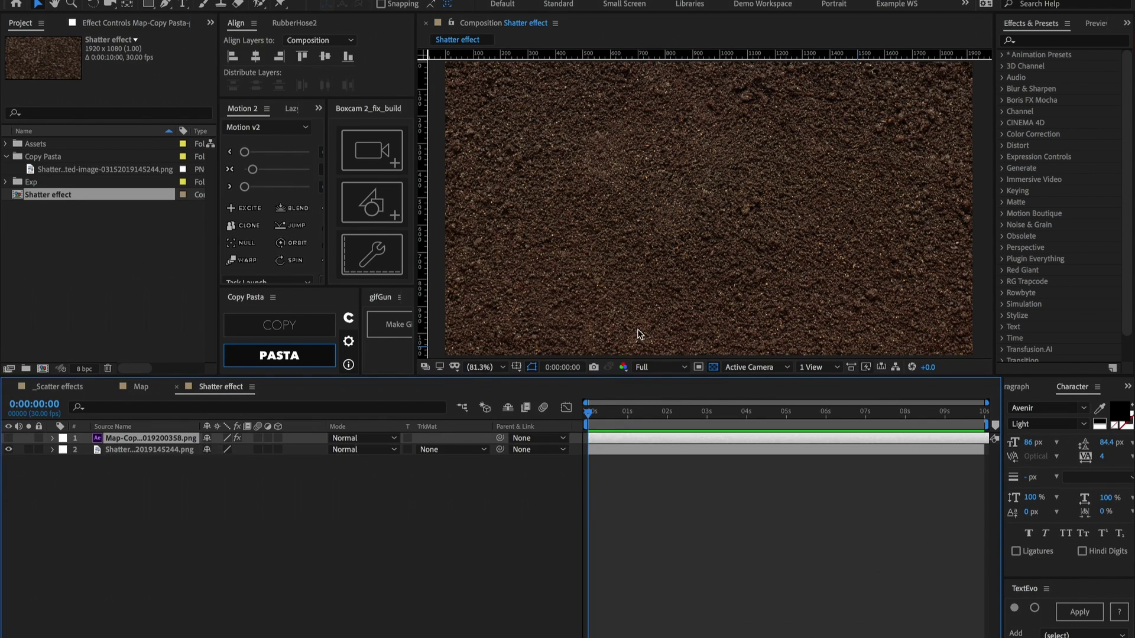
click(9, 439)
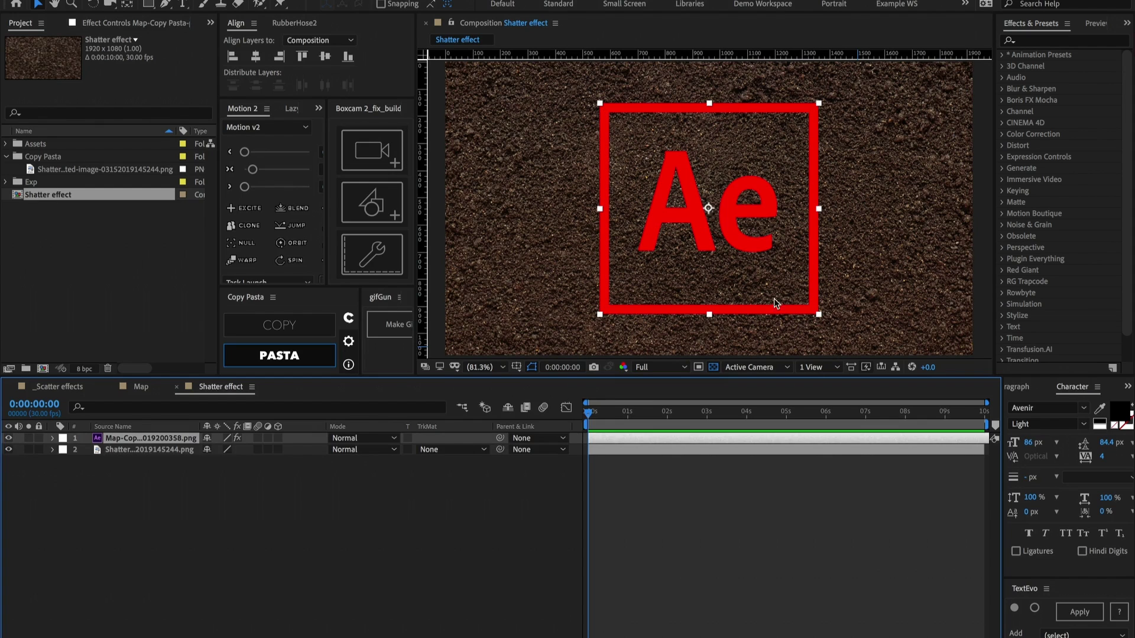
Add a full-frame rectangle shape layer above the logo and apply the Fractal Noise effect to it.
click(721, 545)
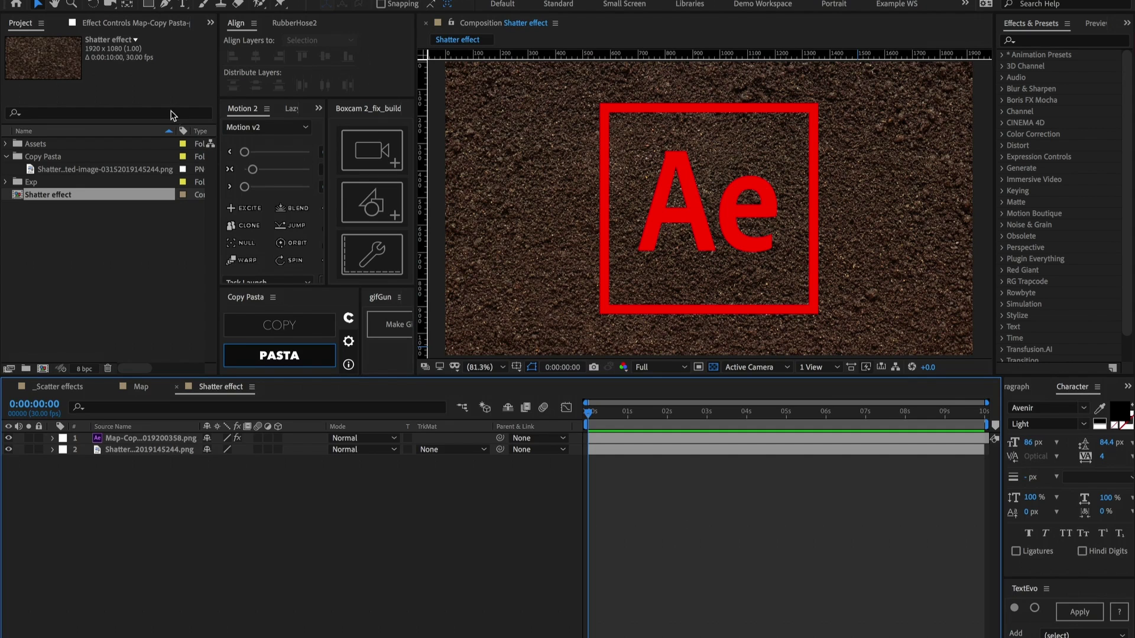
double_click(149, 4)
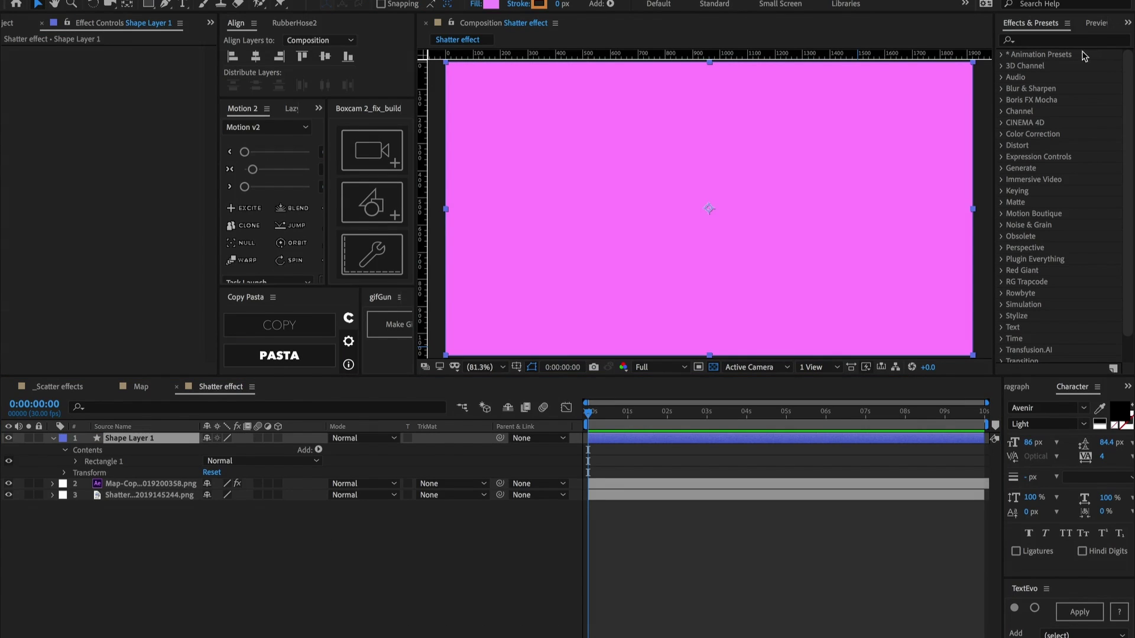
click(1043, 41)
text(fra)
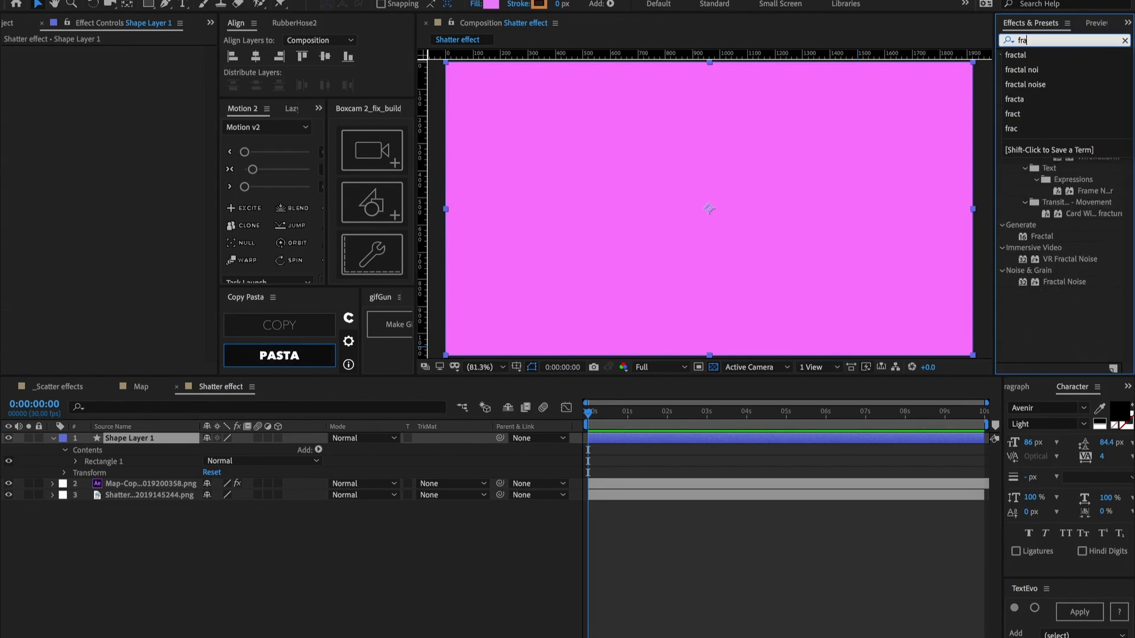
text(ctal)
key(Return)
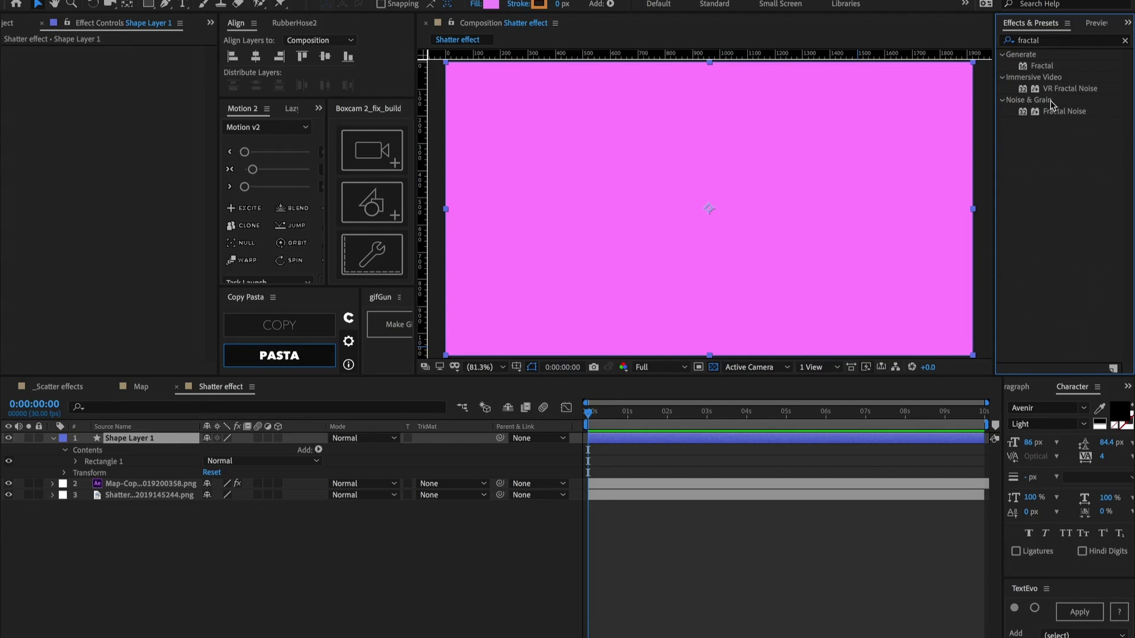
drag(1058, 111, 757, 157)
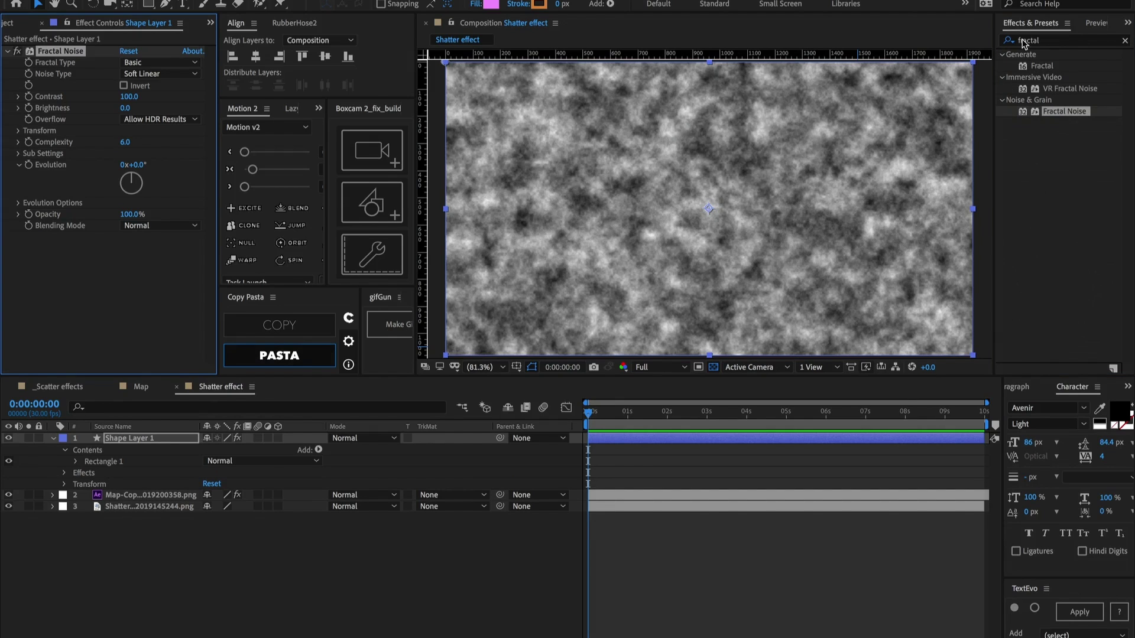
Apply the Colorama effect to the rectangle shape layer.
click(1053, 43)
text(c)
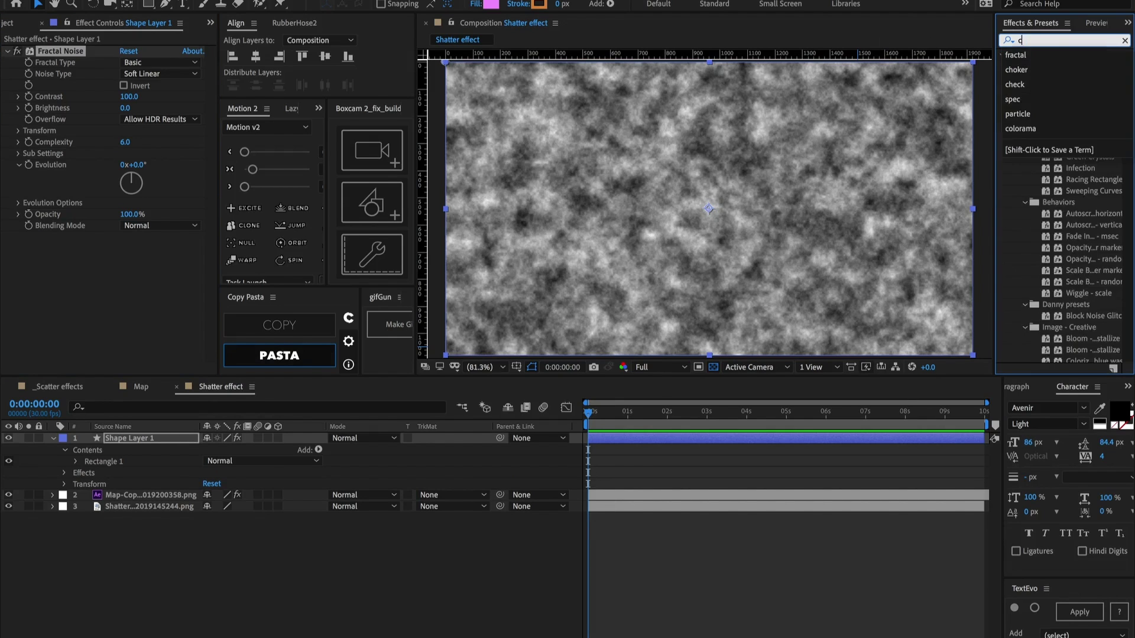
text(olorama)
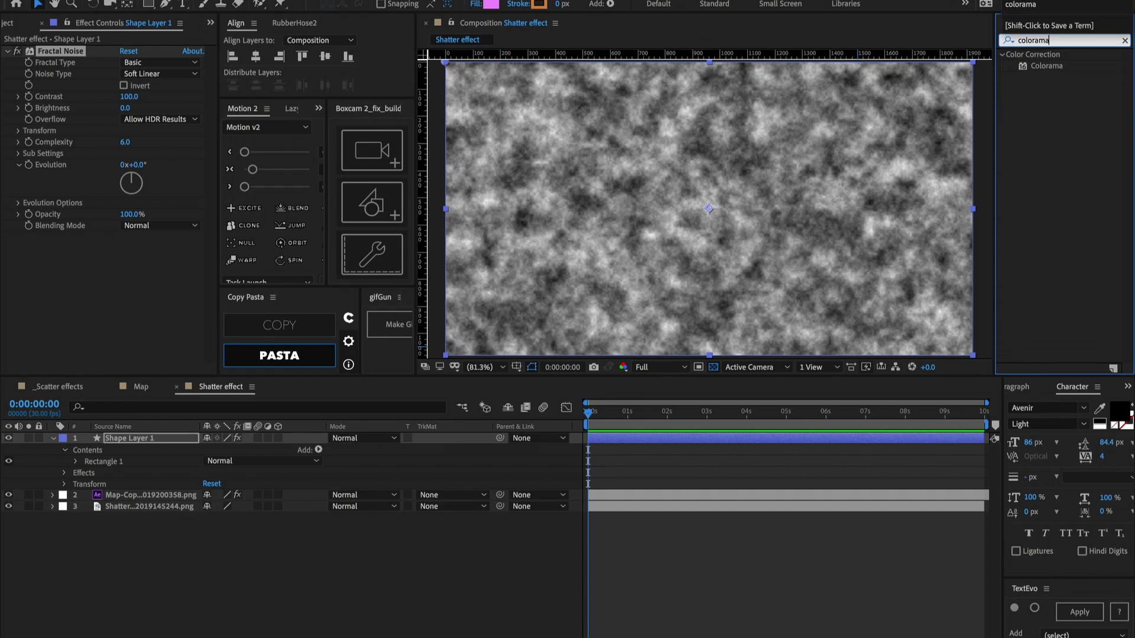
drag(1047, 66, 779, 198)
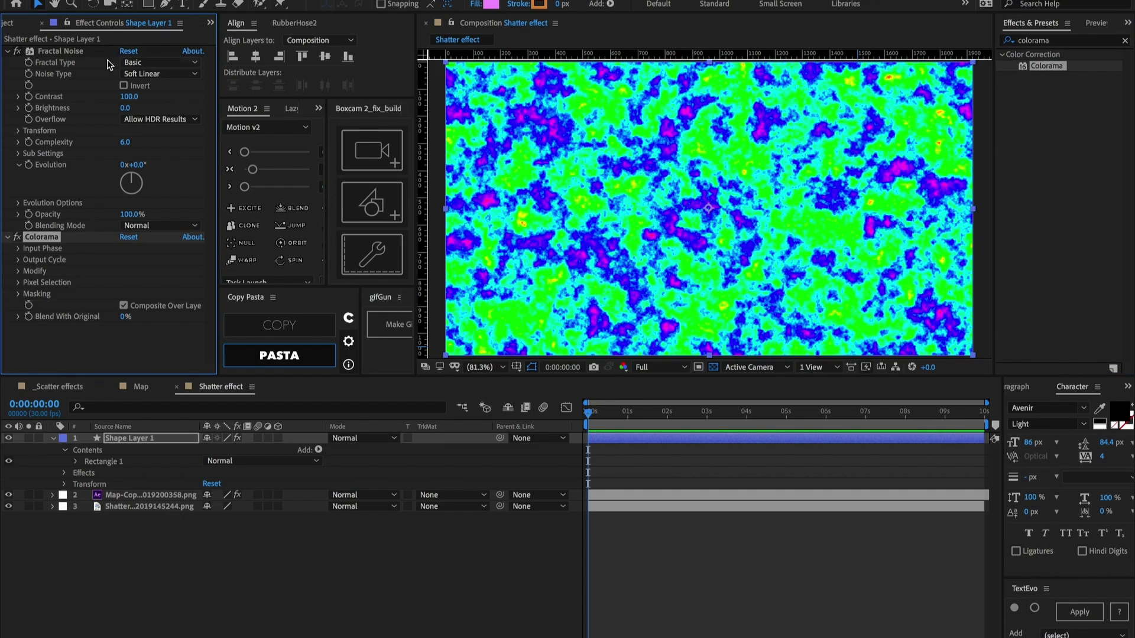
Set the Fractal Noise fractal type to Dynamic and its noise type to Block.
click(162, 62)
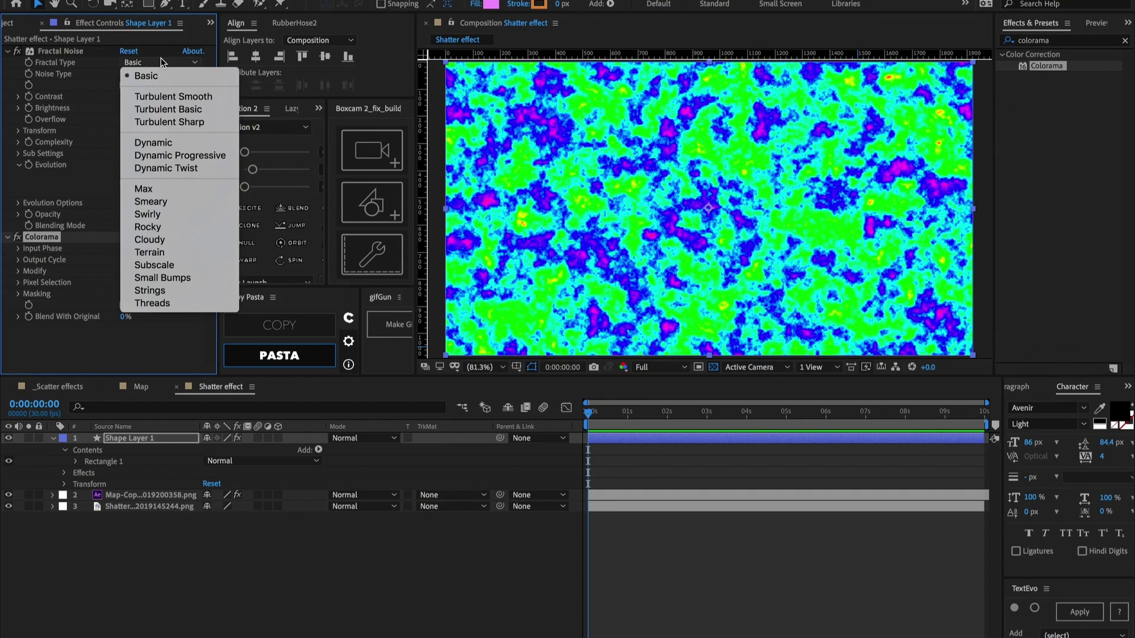
click(155, 142)
click(157, 74)
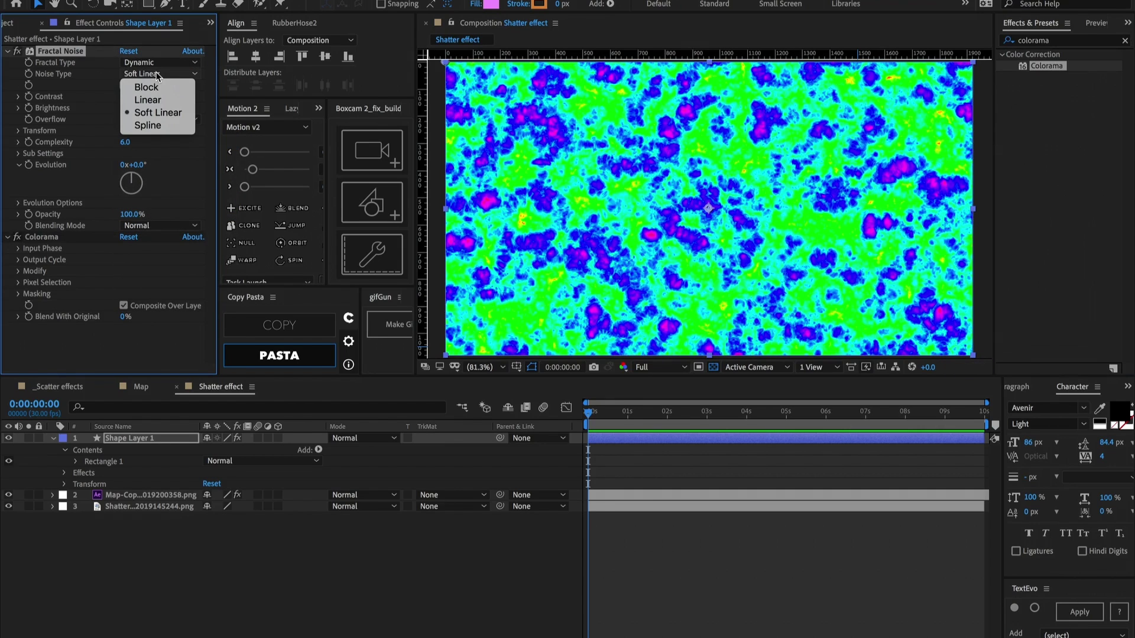
click(152, 87)
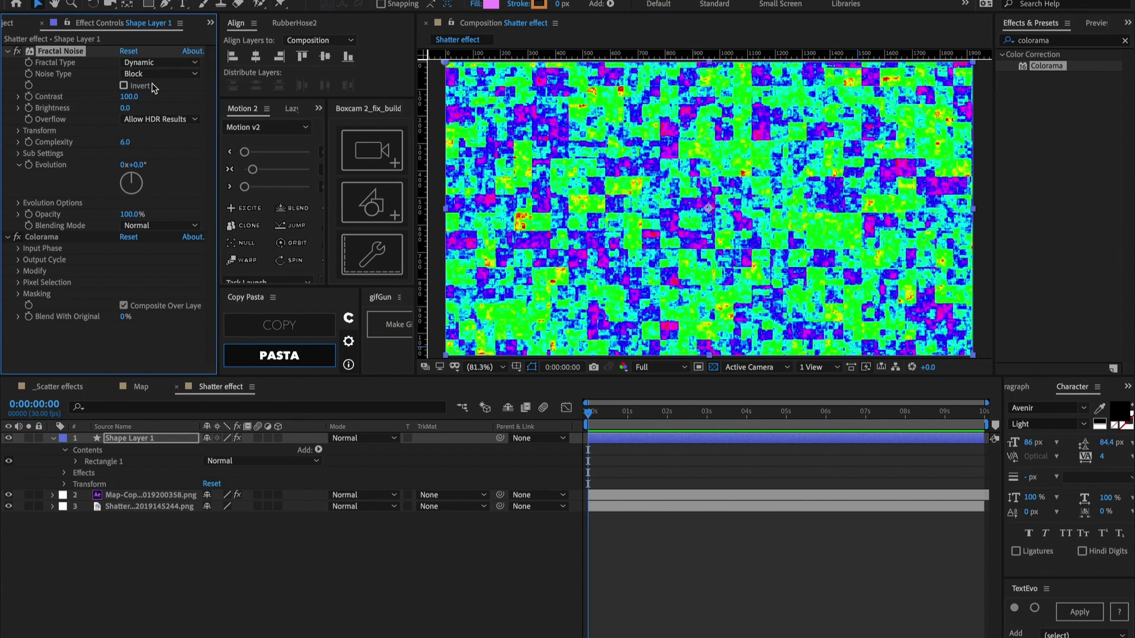
Reduce the Fractal Noise transform scale to make the blocks smaller, and collapse the effect's settings.
click(17, 131)
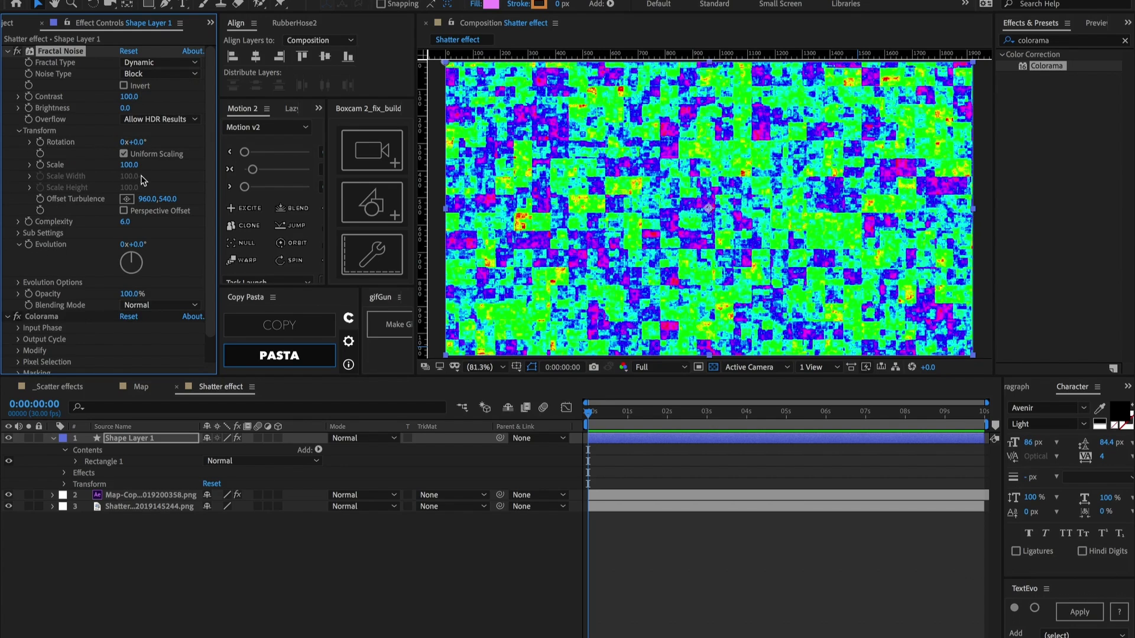
drag(128, 168, 105, 162)
click(18, 131)
click(7, 52)
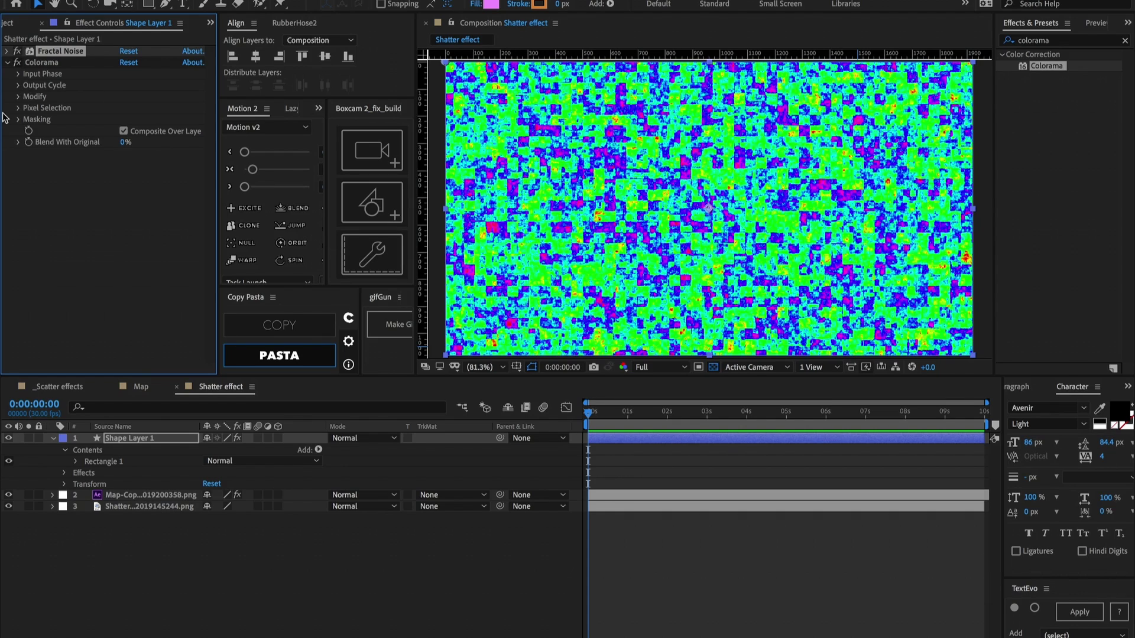
Add a black colour stop between magenta and red on Colorama's output cycle wheel.
click(18, 85)
double_click(101, 137)
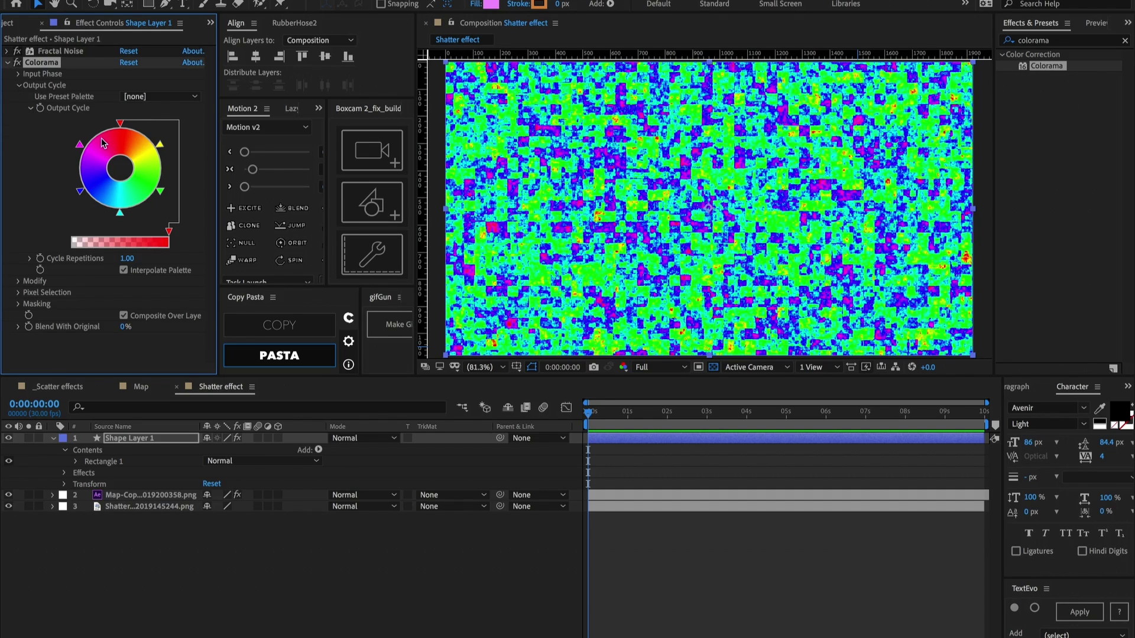
click(633, 295)
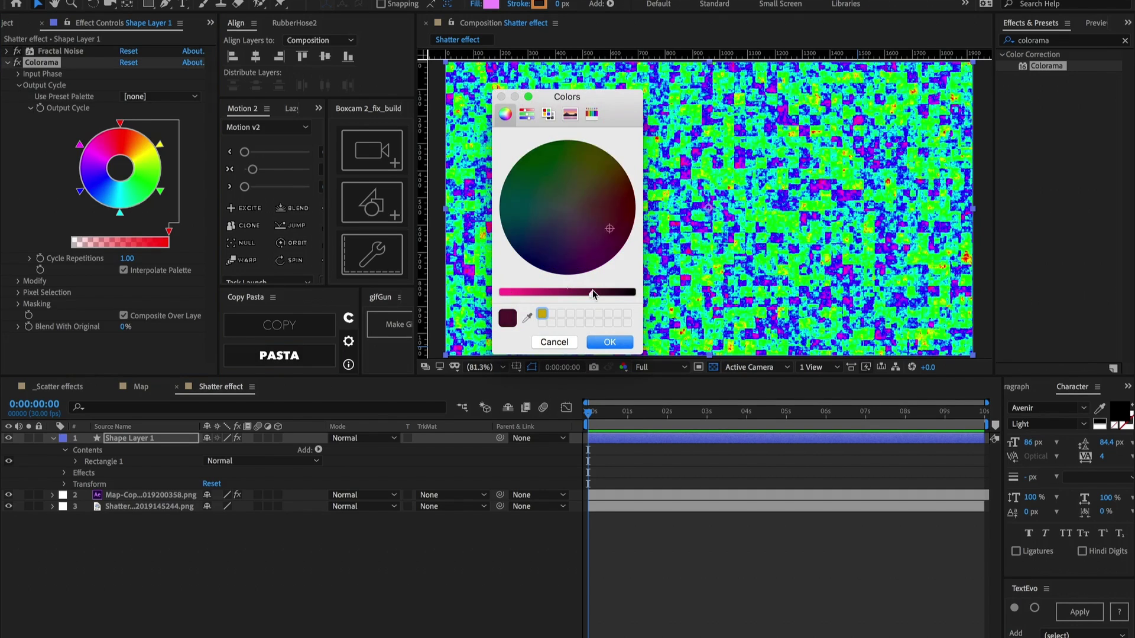
click(610, 342)
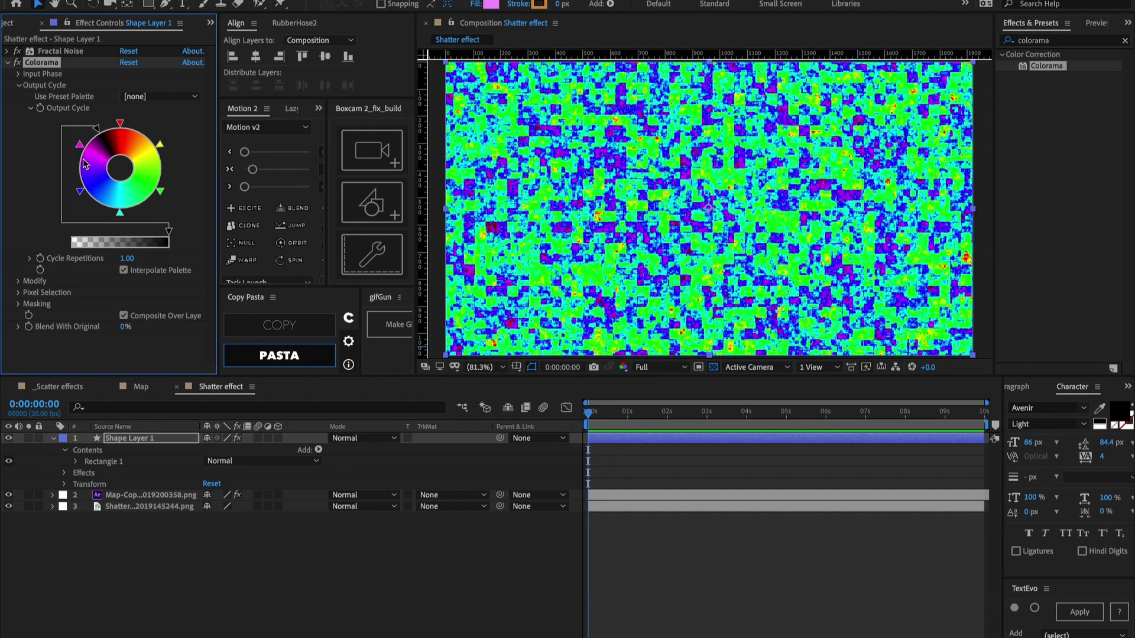
Rearrange Colorama's output cycle stops so black and red span the upper half and the remaining colours crowd into the lower half.
click(81, 194)
mouse_move(82, 193)
mouse_down()
mouse_move(102, 214)
mouse_move(146, 208)
mouse_up()
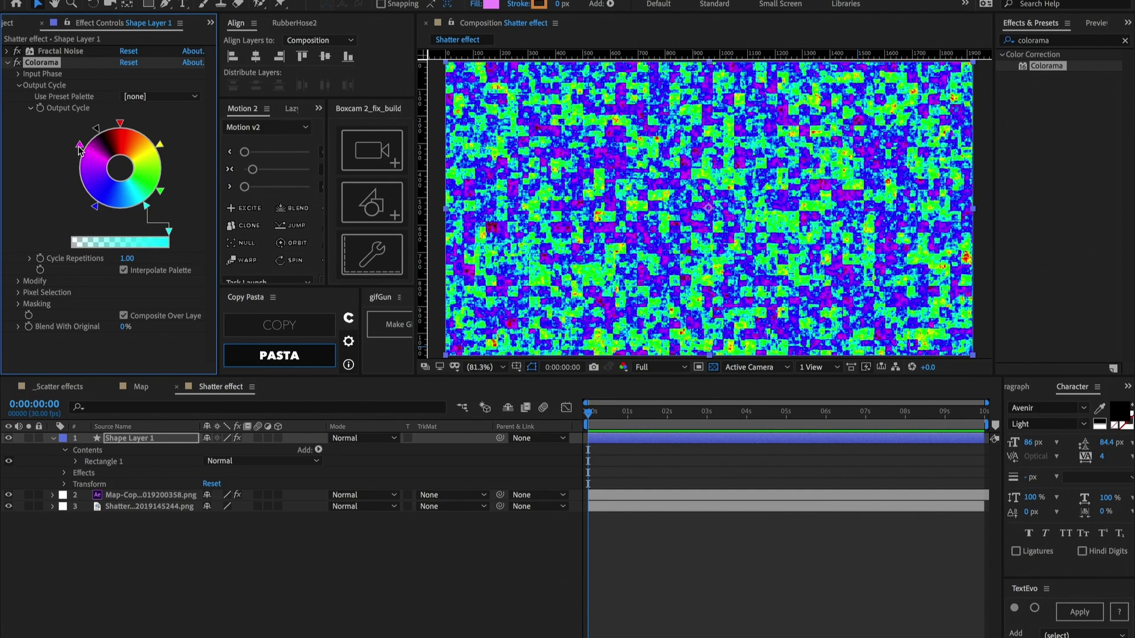
drag(79, 145, 73, 196)
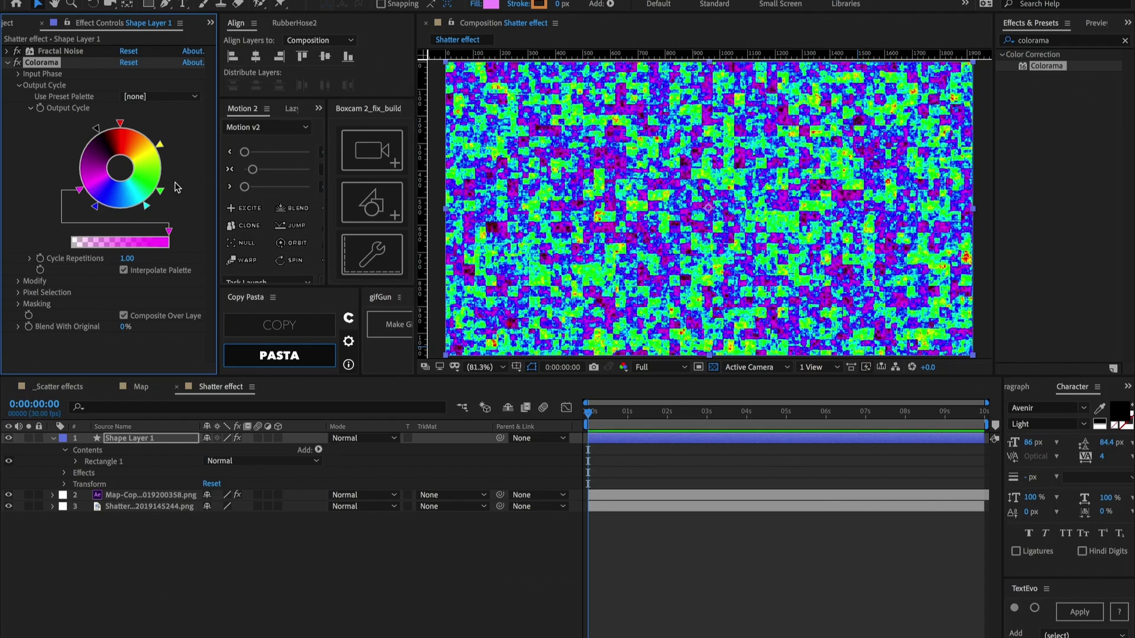
mouse_move(120, 123)
mouse_down()
mouse_move(145, 129)
mouse_move(168, 167)
mouse_up()
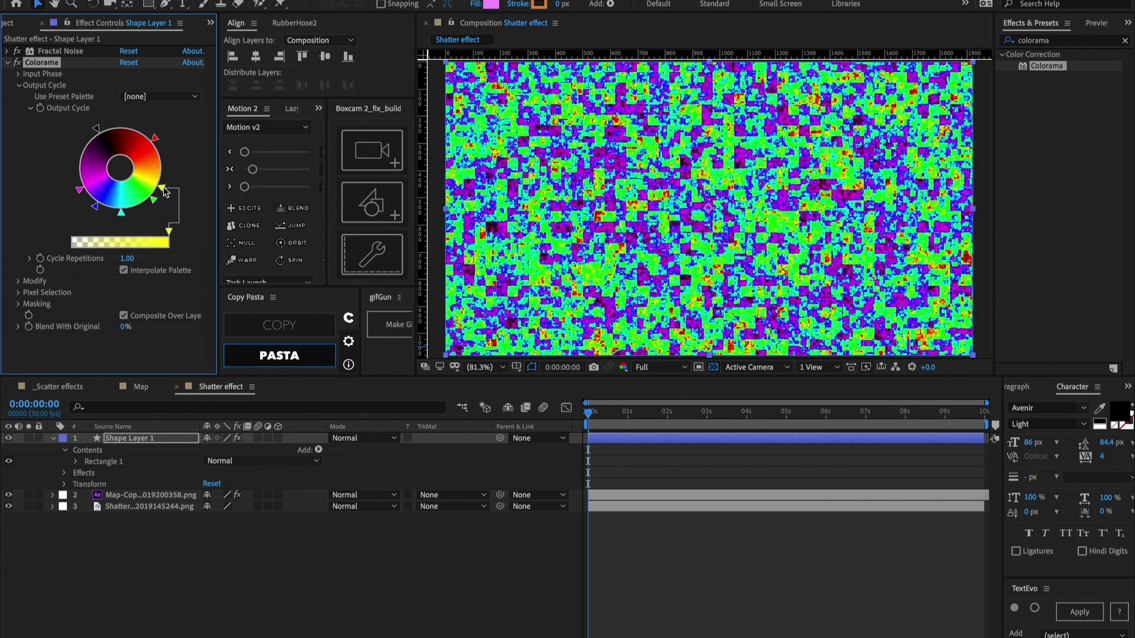
mouse_move(96, 127)
mouse_down()
mouse_move(145, 133)
mouse_move(74, 154)
mouse_up()
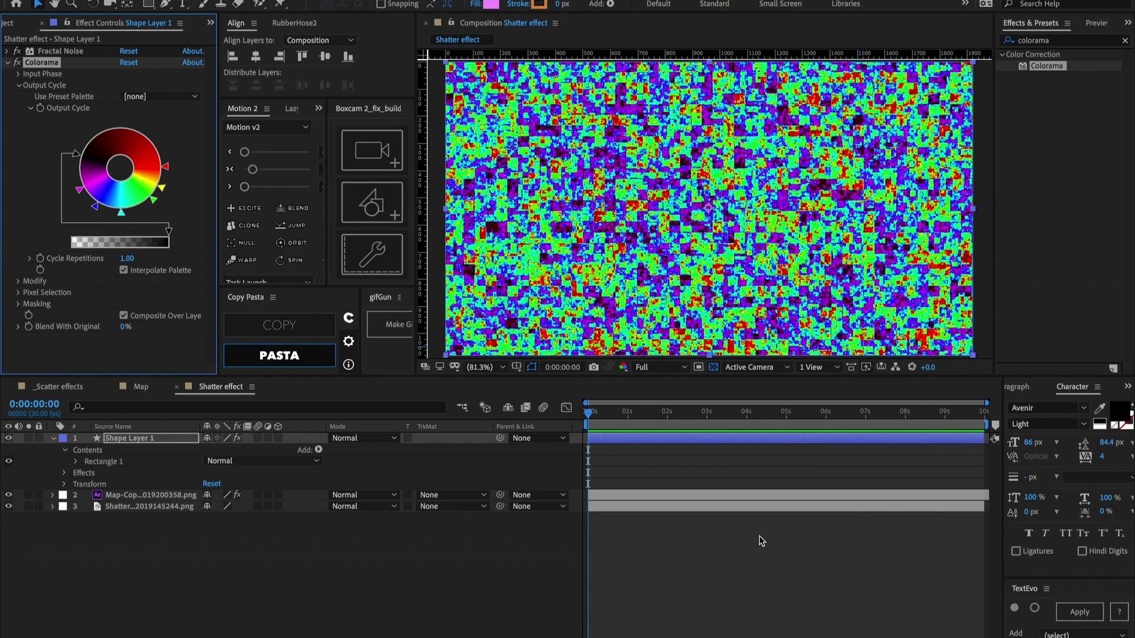
click(531, 448)
Set the Fractal Noise transform scale on the rectangle shape layer to 45.
click(7, 51)
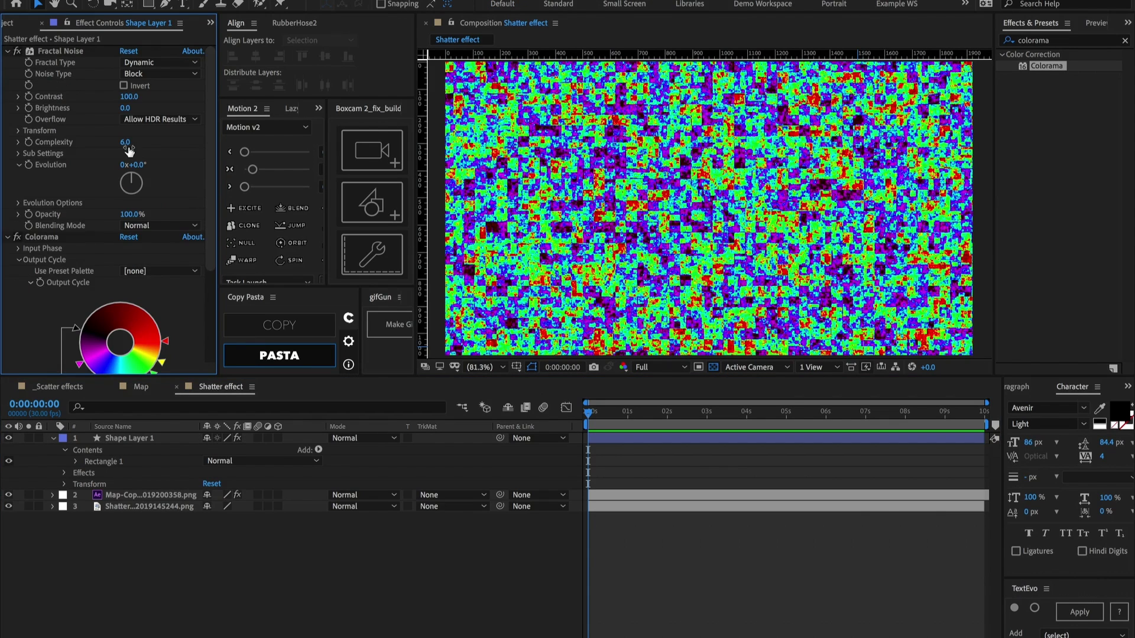
drag(126, 165, 121, 169)
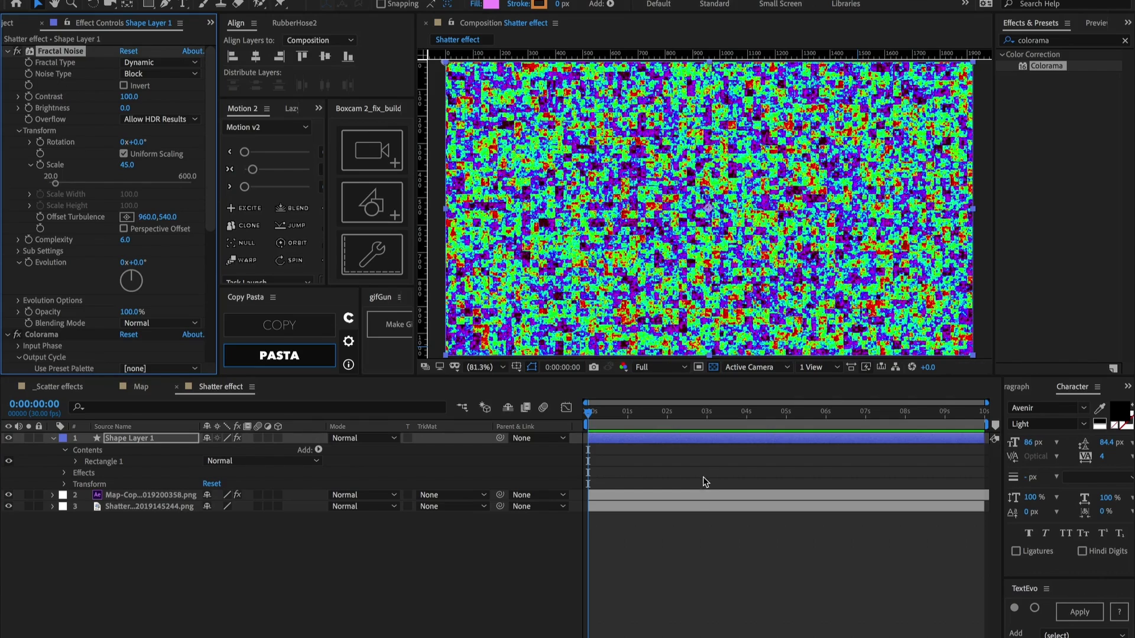
click(687, 575)
Move the Ae logo layer above the noise shape layer in the layer stack.
click(129, 486)
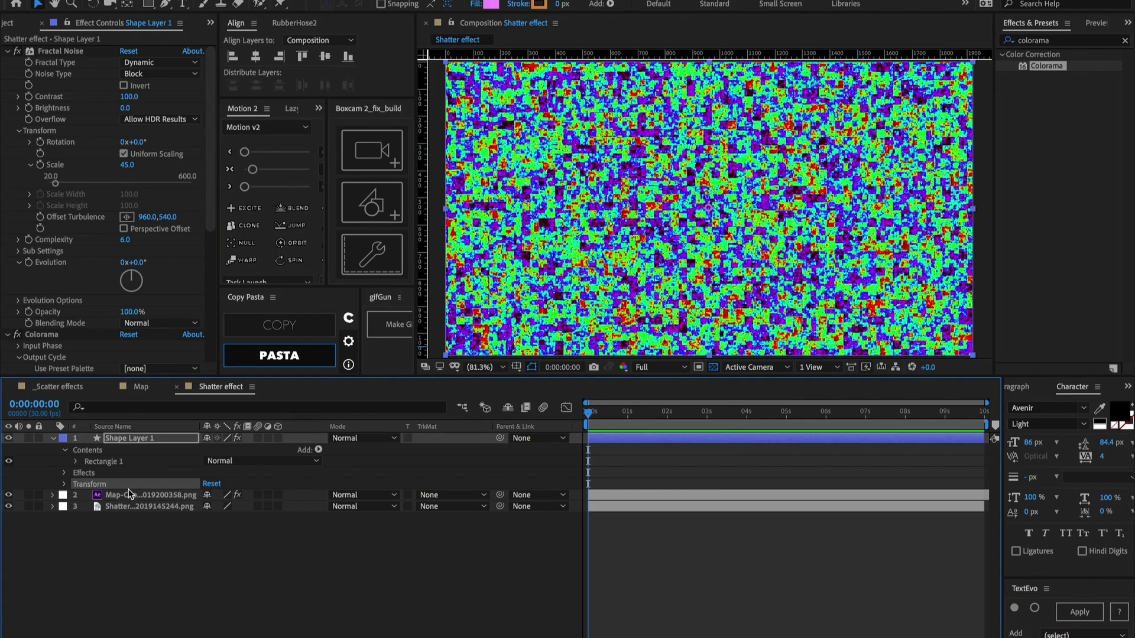
click(130, 502)
click(140, 498)
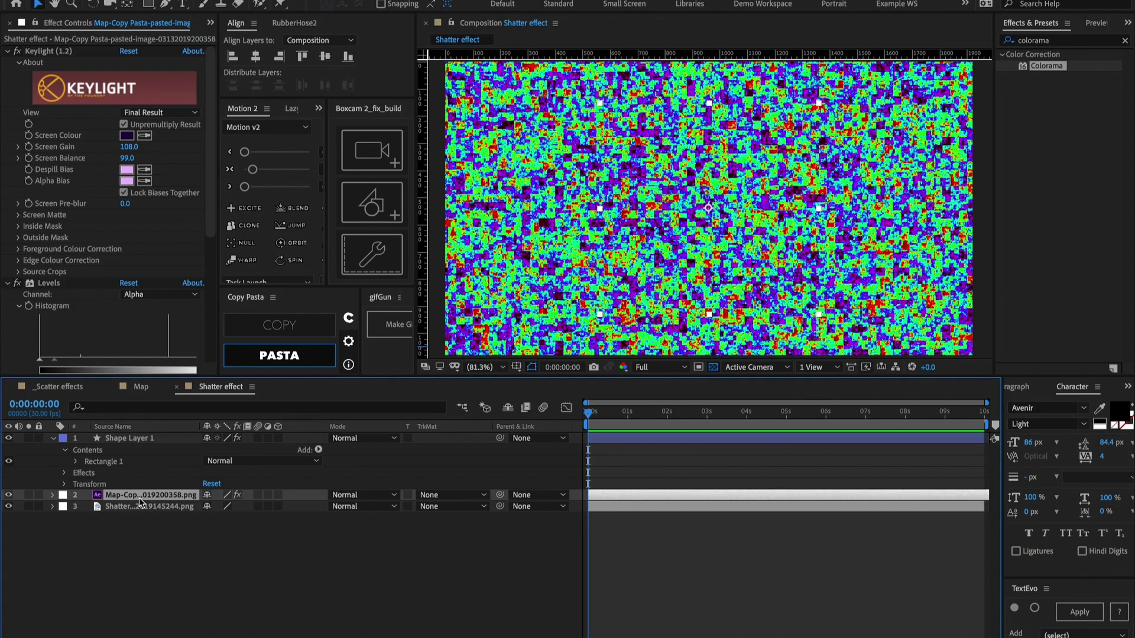
key(ctrl+])
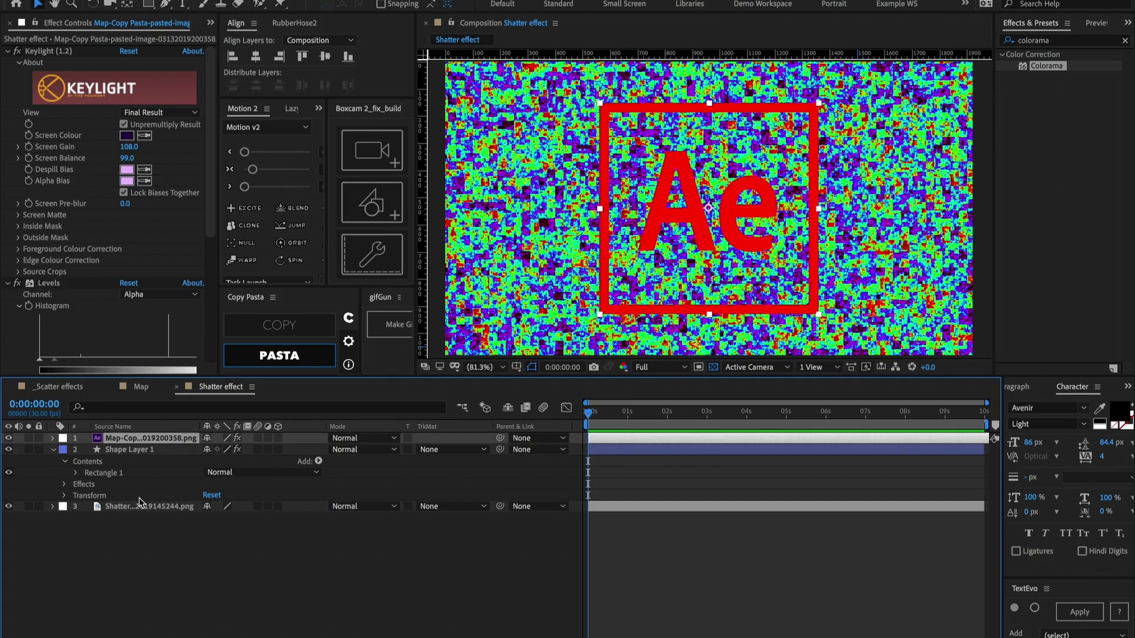
Set the noise shape layer's track matte to the Ae logo layer's Alpha Matte.
key(ctrl+Down)
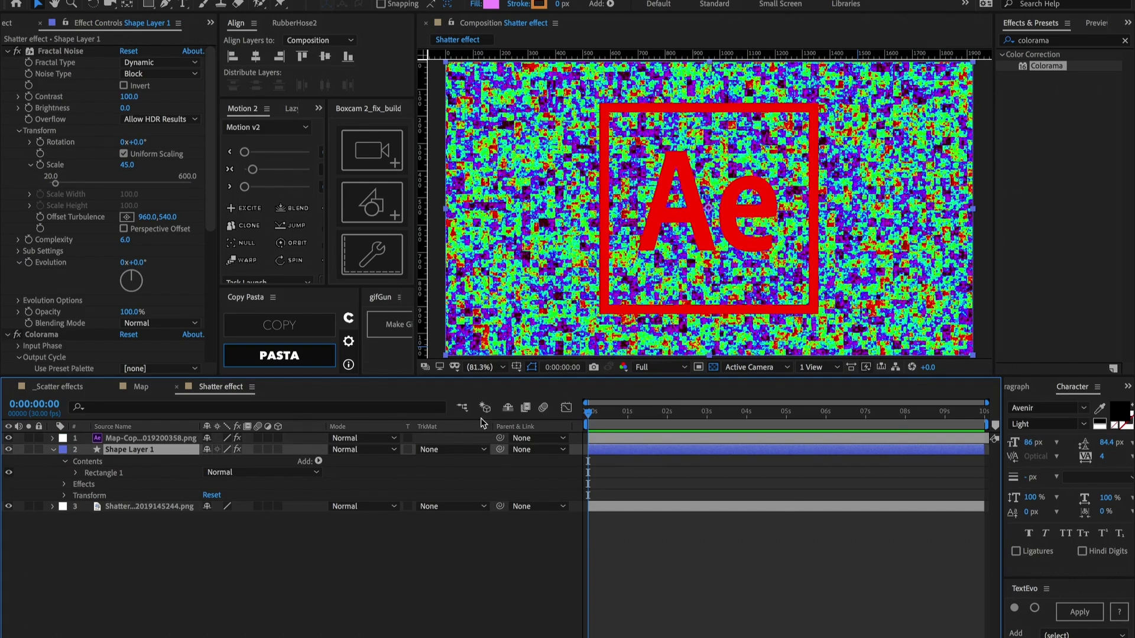
click(448, 451)
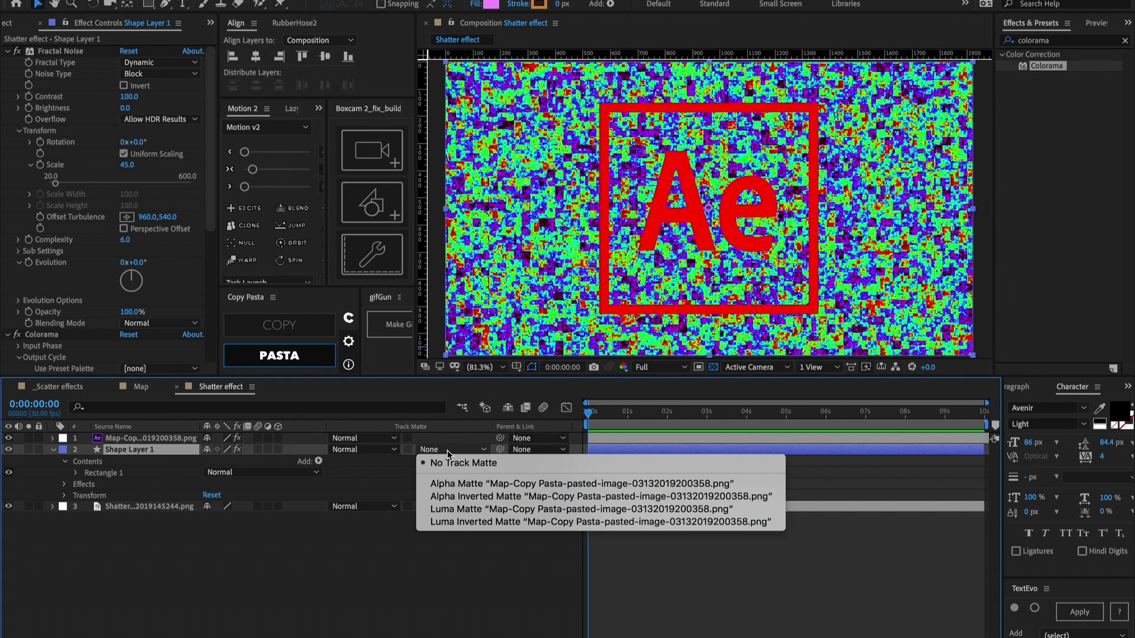
click(458, 484)
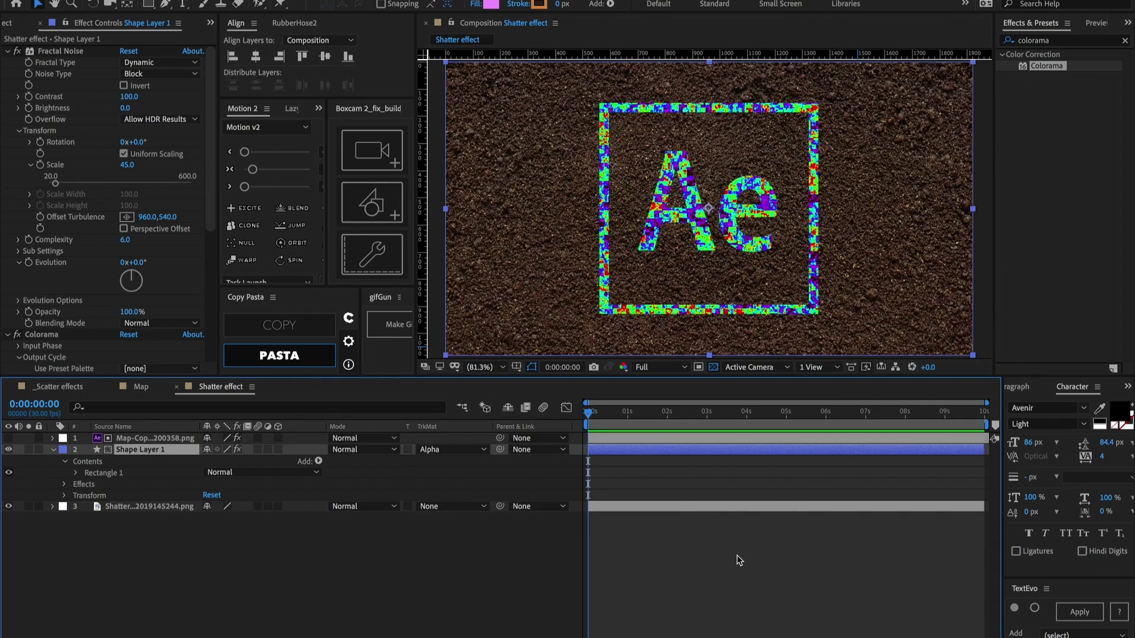
Add a full-frame rectangle shape layer filled white (FFFFFF) and move it beneath the matted noise layer.
click(429, 251)
double_click(149, 4)
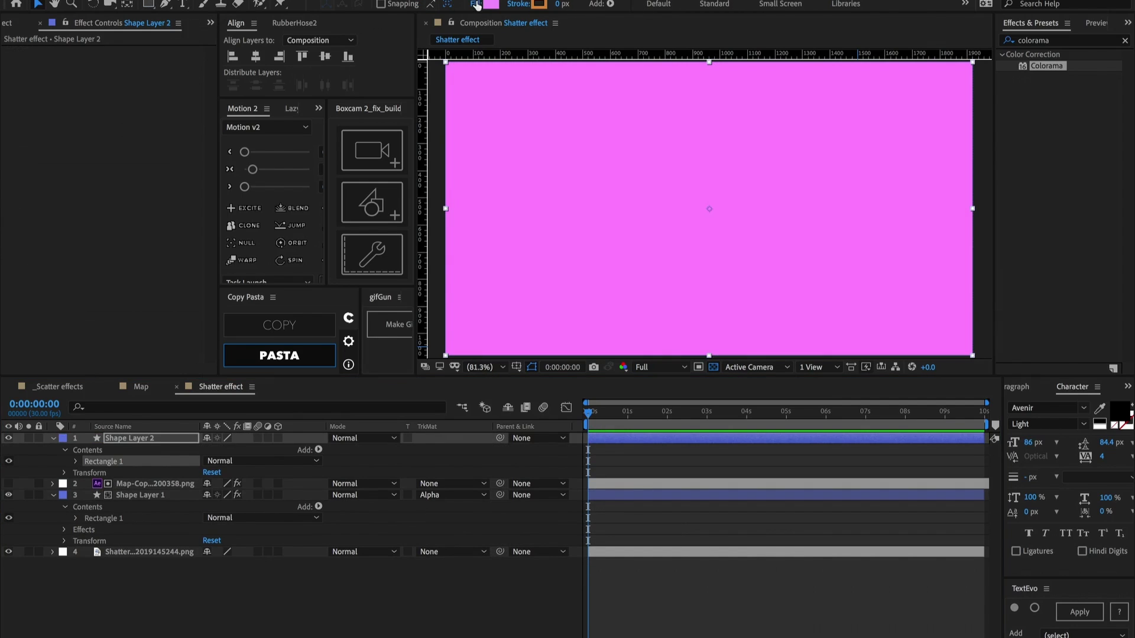
click(490, 4)
drag(527, 363, 83, 67)
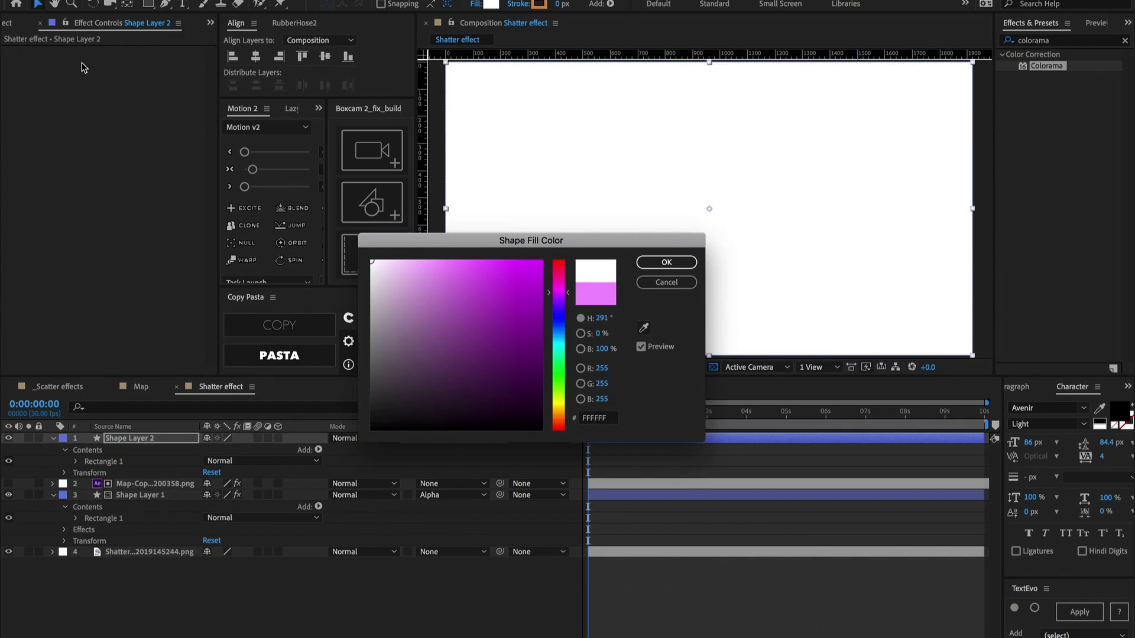
key(Return)
key(ctrl+bracketleft)
key(ctrl+bracketleft)
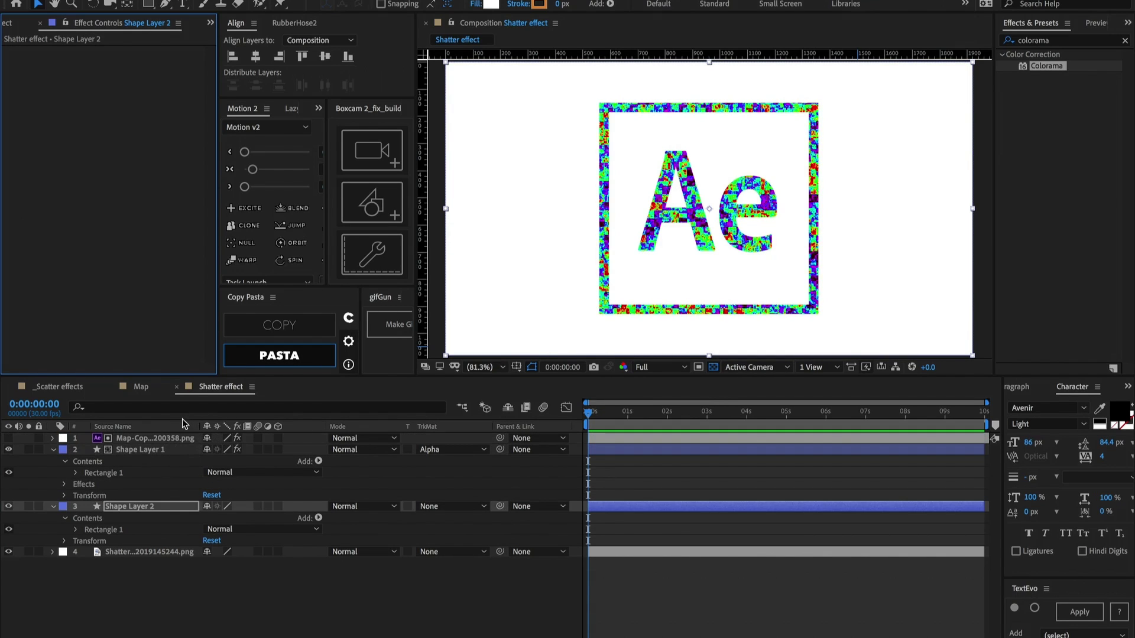
Pre-compose the logo matte, noise shape and white rectangle layers into a composition named Map.
shift+click(158, 438)
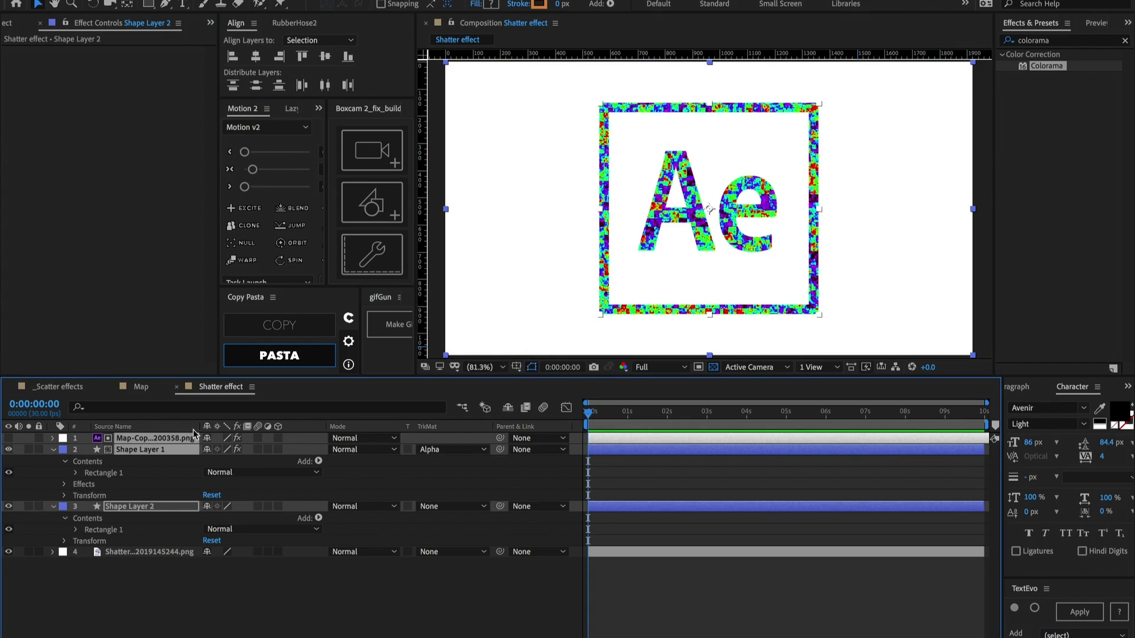
key(ctrl+shift+c)
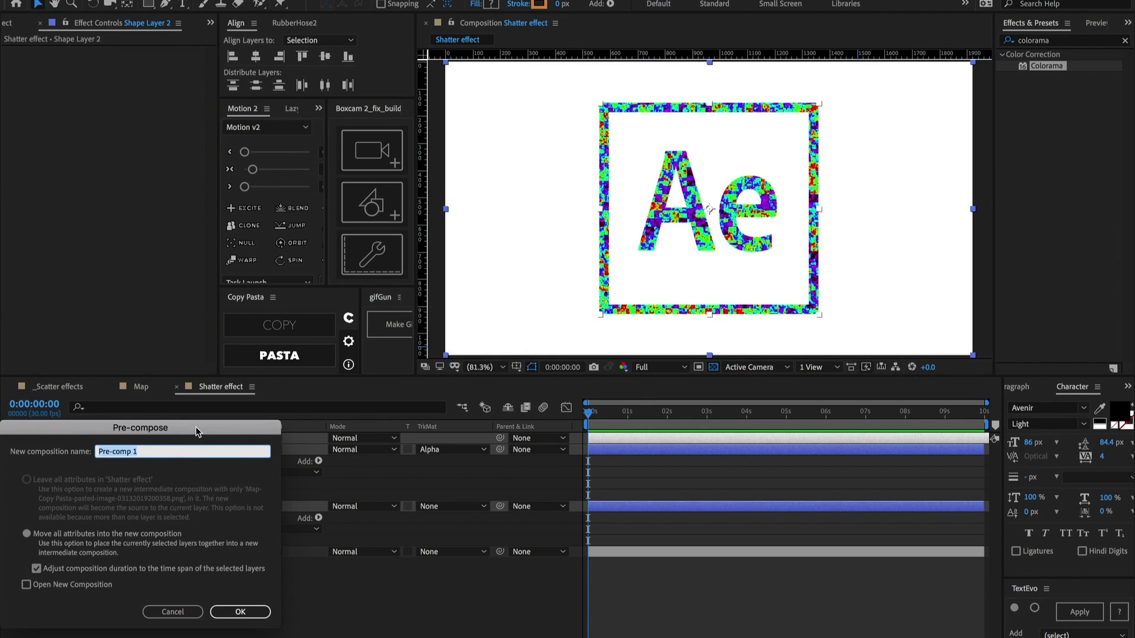
text(Map)
key(Return)
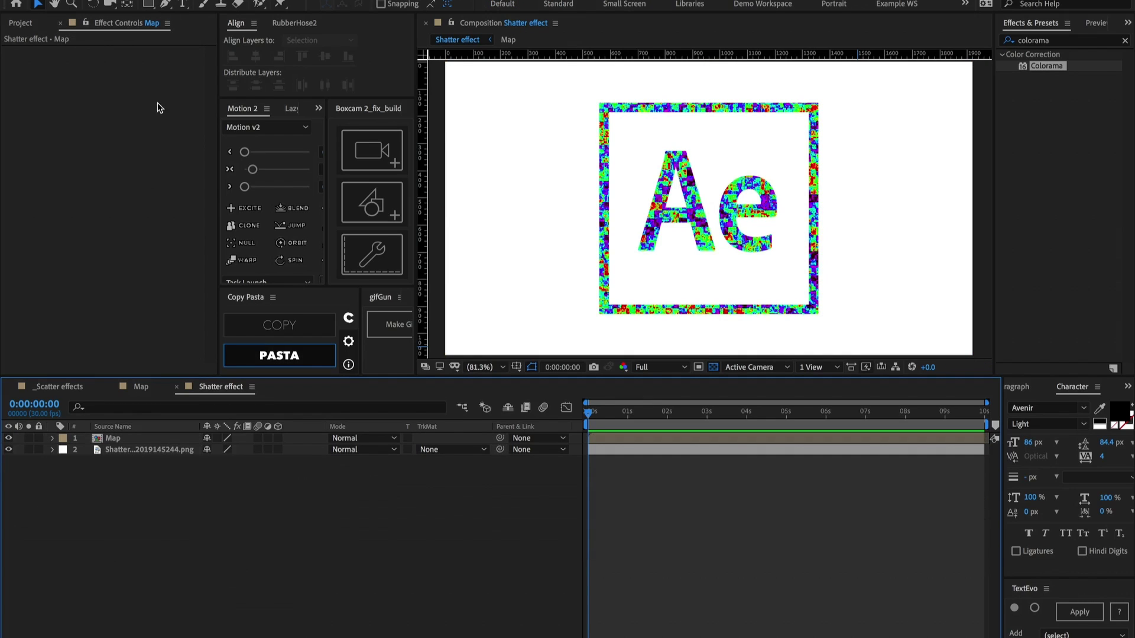
Add a full-frame rectangle shape layer above the Map layer and apply the Fractal Noise effect to it.
double_click(149, 4)
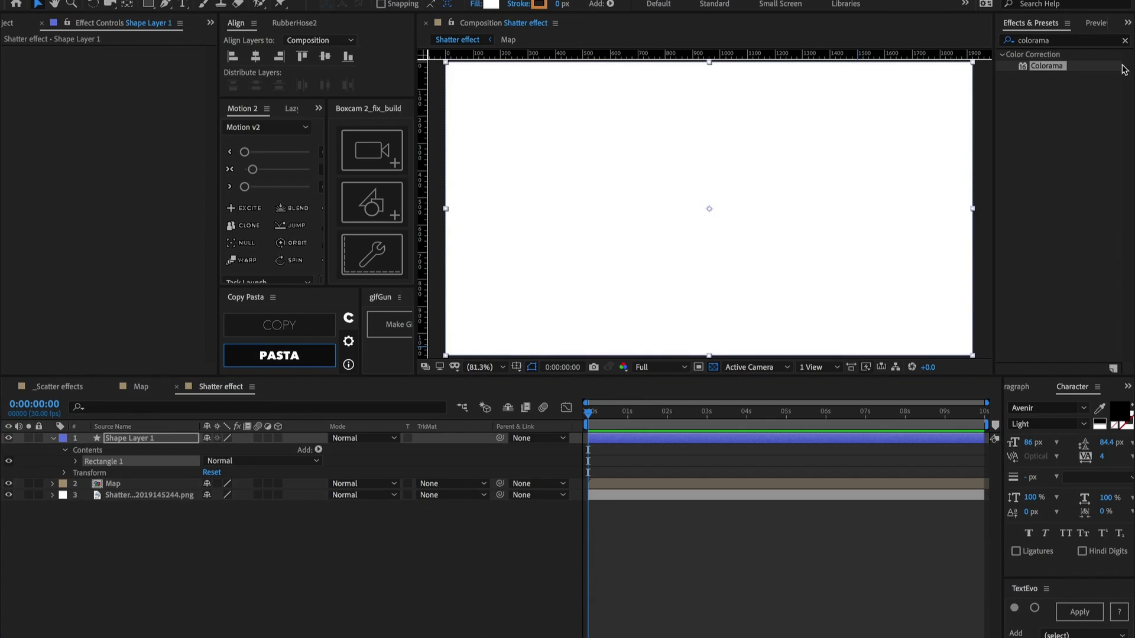
click(1050, 41)
text(fractal)
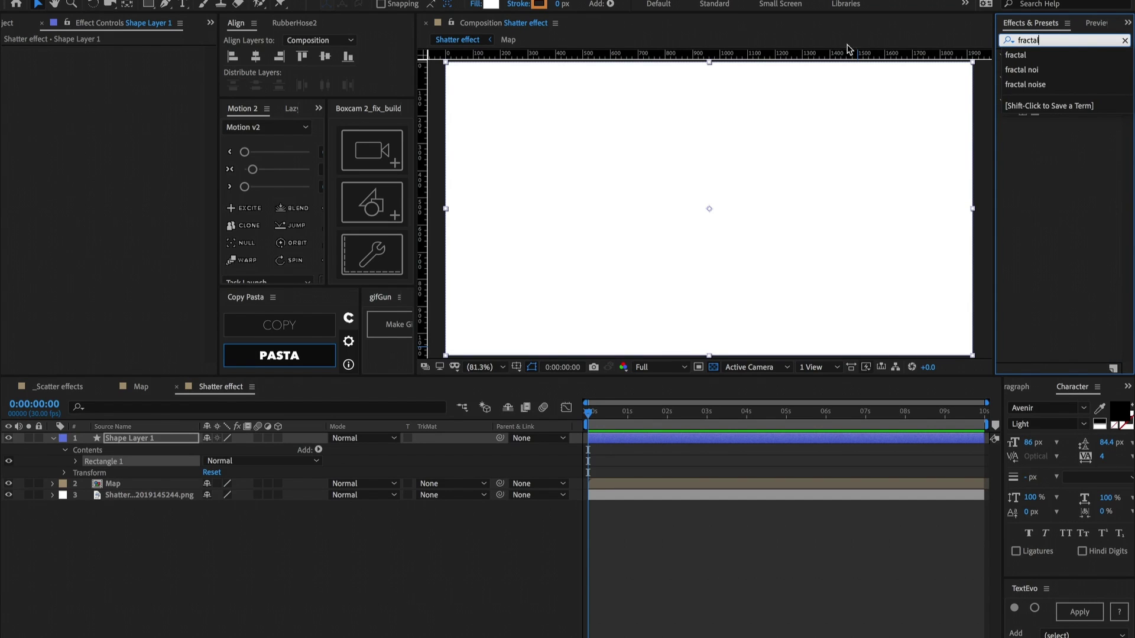
key(Return)
drag(1064, 111, 771, 216)
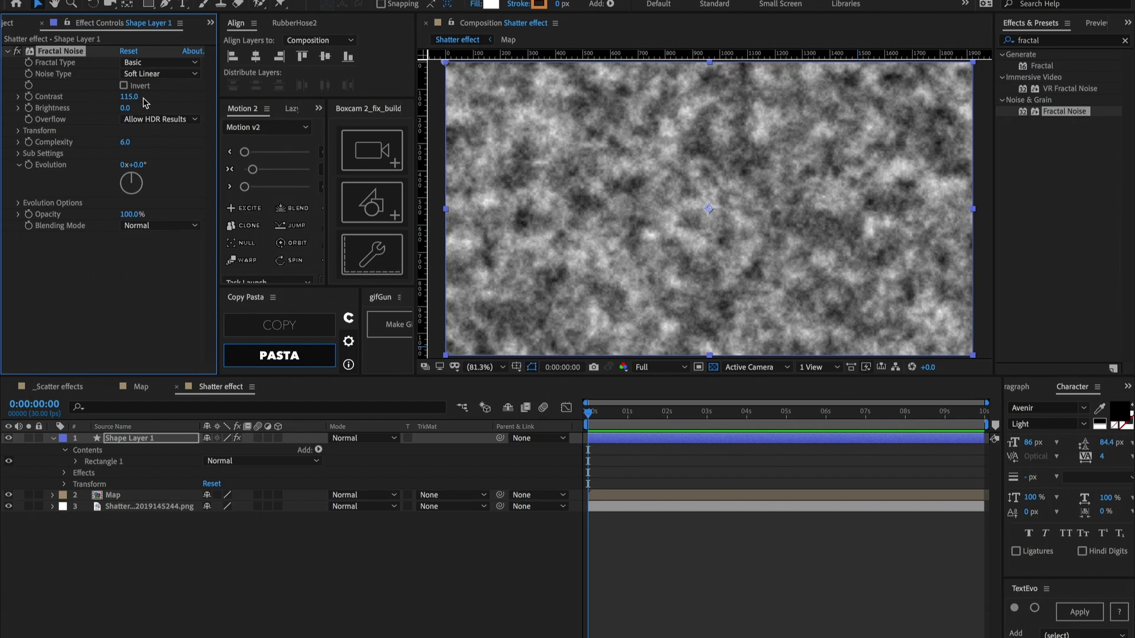
Set the new layer's Fractal Noise contrast to 168 and its transform scale to 55.
drag(144, 102, 180, 103)
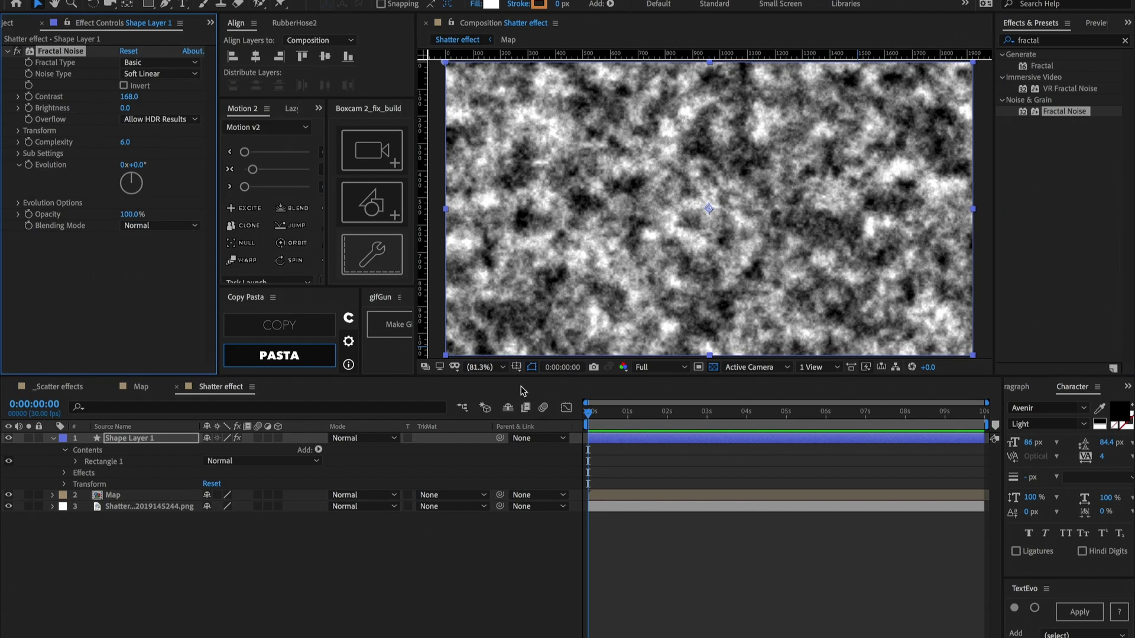
click(19, 96)
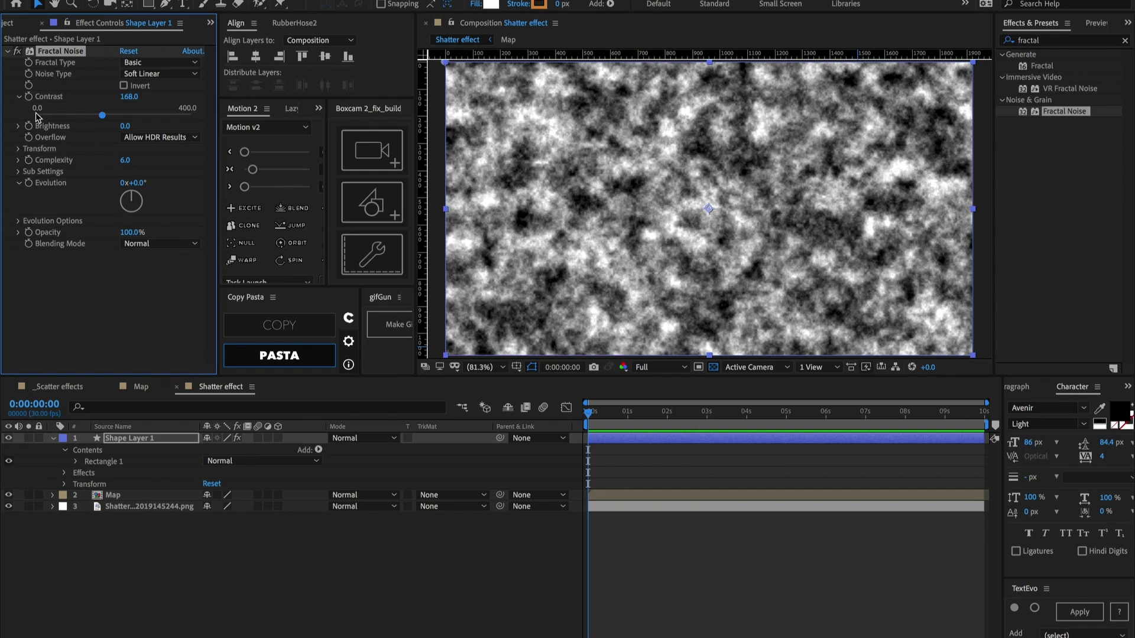
click(19, 148)
drag(127, 182, 106, 183)
Find the Fast Box Blur effect and apply it to the new Fractal Noise shape layer.
double_click(1046, 40)
text(ffast)
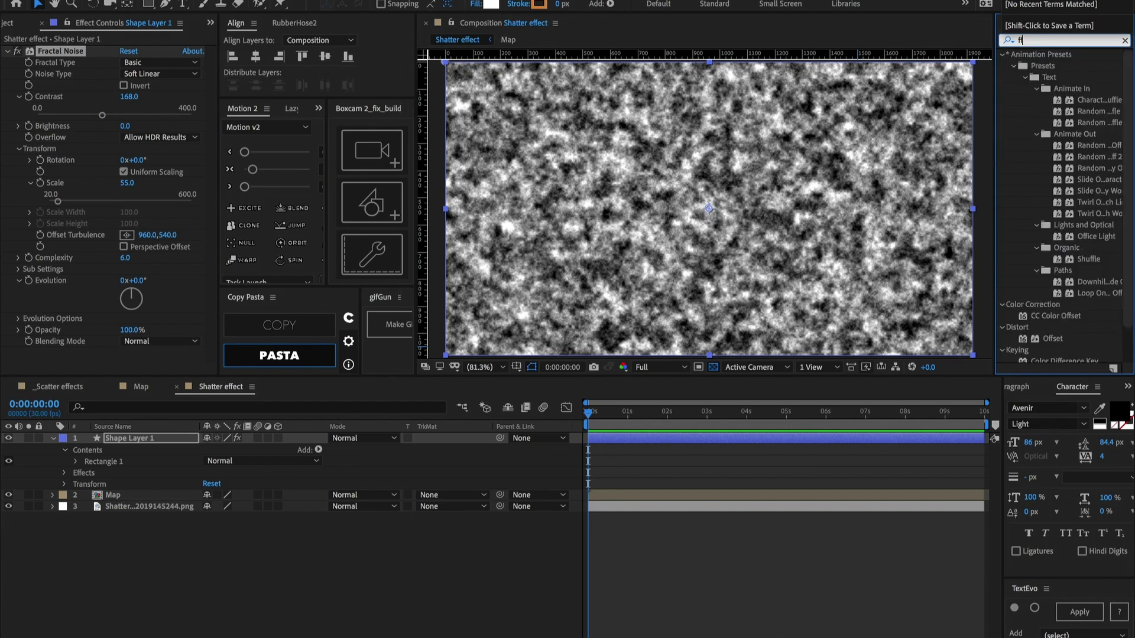
key(BackSpace)
key(BackSpace)
key(BackSpace)
key(BackSpace)
key(BackSpace)
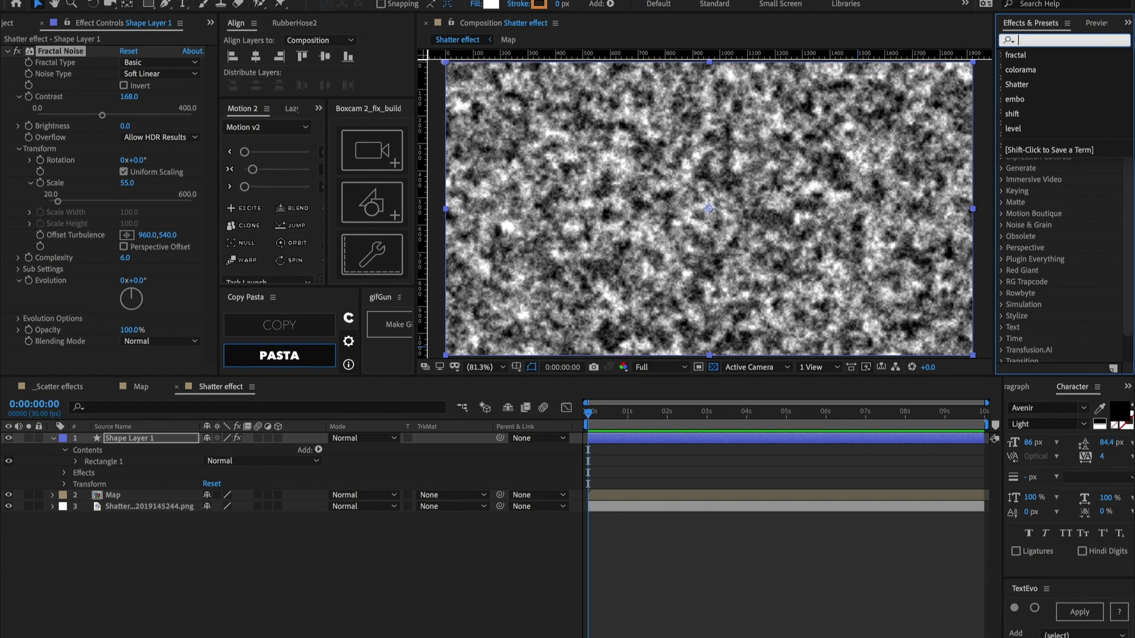
text(fast)
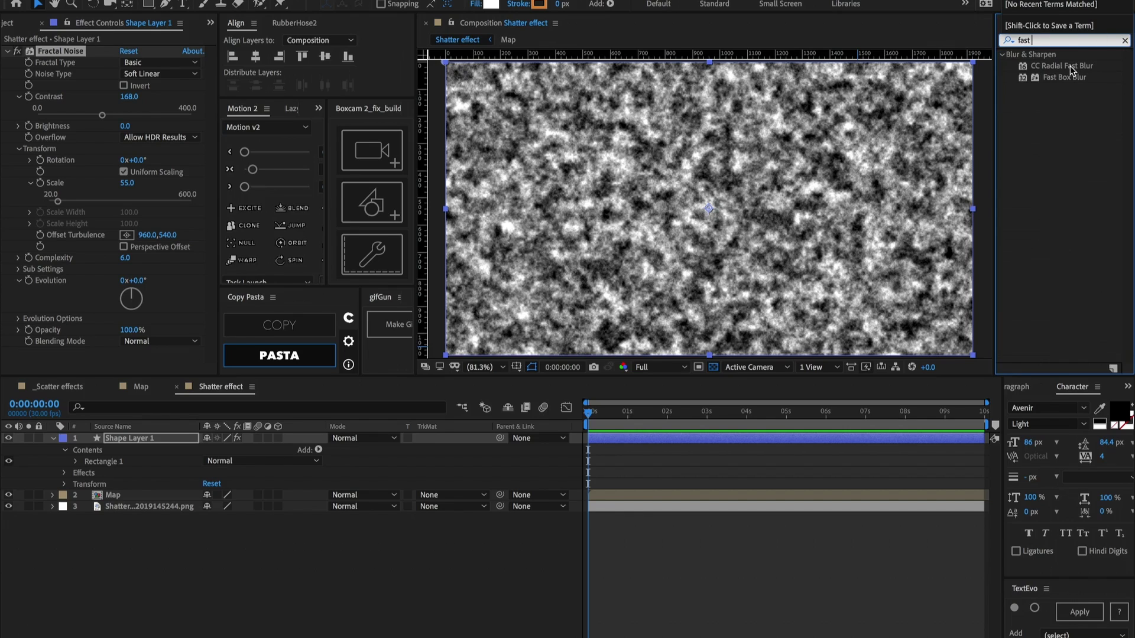
key(Return)
drag(1064, 76, 100, 247)
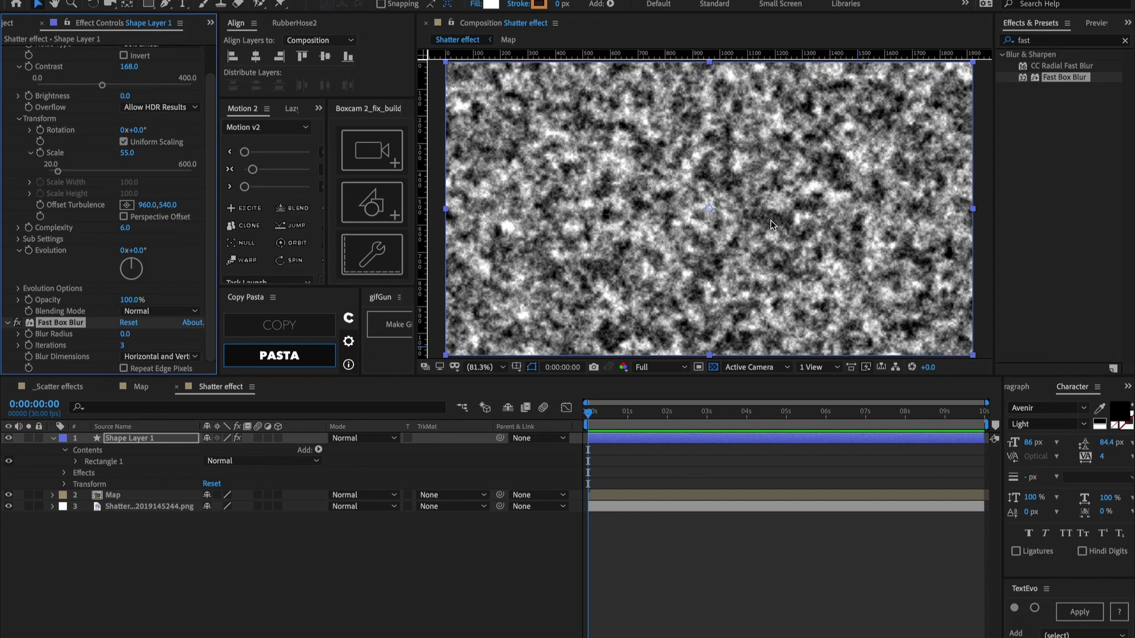
Set the Fast Box Blur's blur radius to 5.
drag(125, 334, 140, 337)
drag(142, 337, 139, 336)
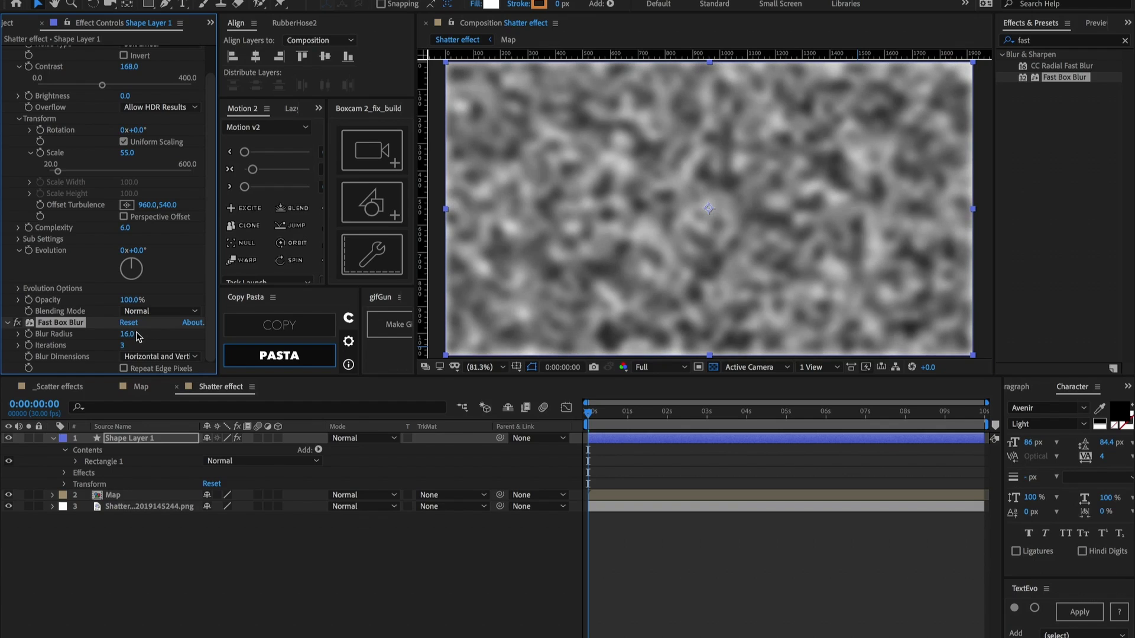
click(131, 335)
text(5)
key(Return)
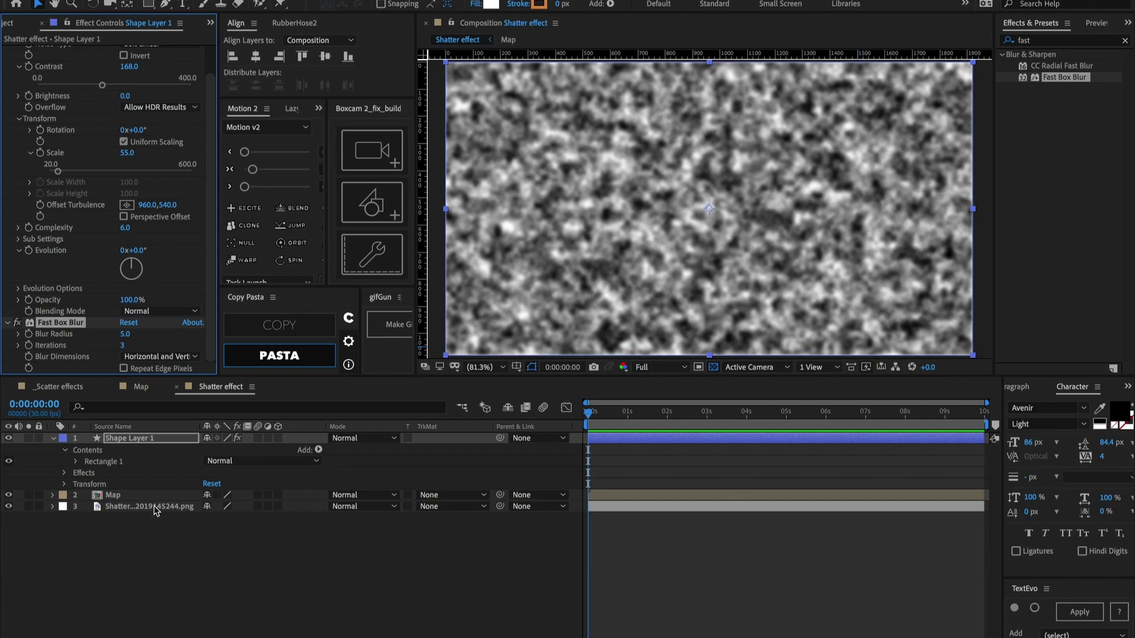
Pre-compose the blurred noise shape layer into a composition named Gradient and deselect it.
click(139, 439)
key(ctrl+shift+c)
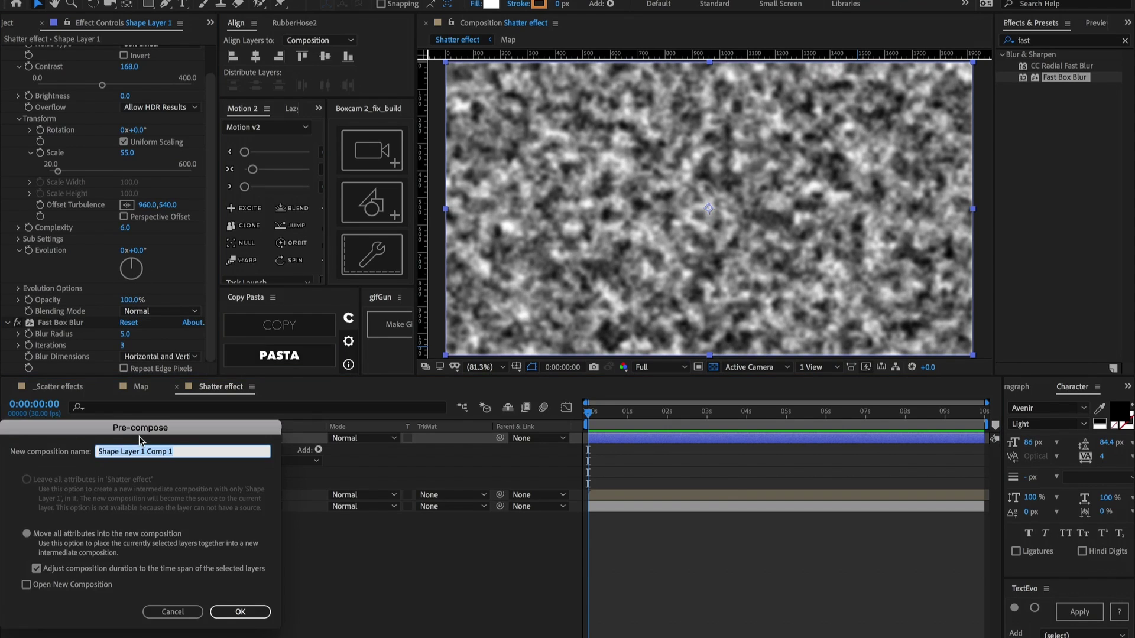
text(Gradient)
key(Return)
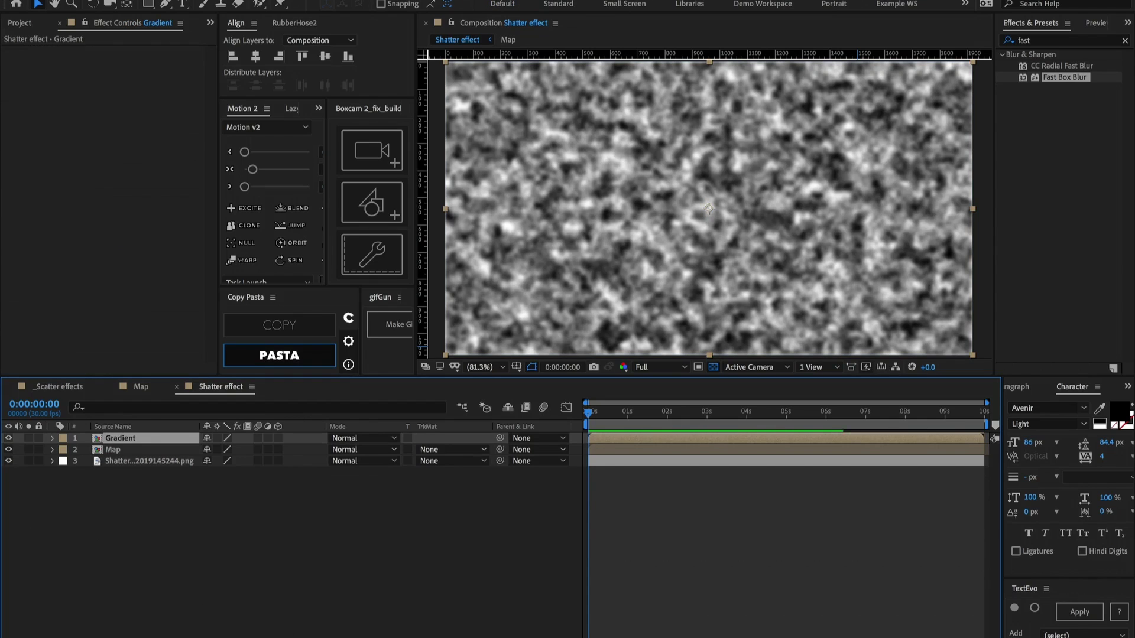
click(149, 475)
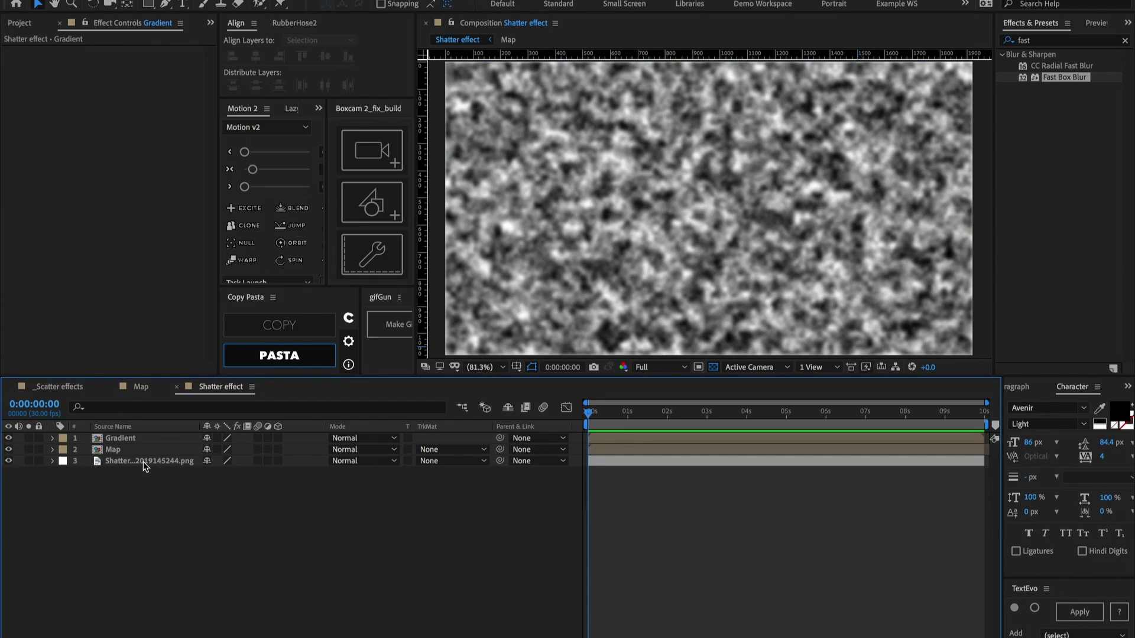
Bring the dirt image layer to the front of the layer stack and pre-compose it as Dirt background.
click(143, 462)
key(ctrl+shift+bracketright)
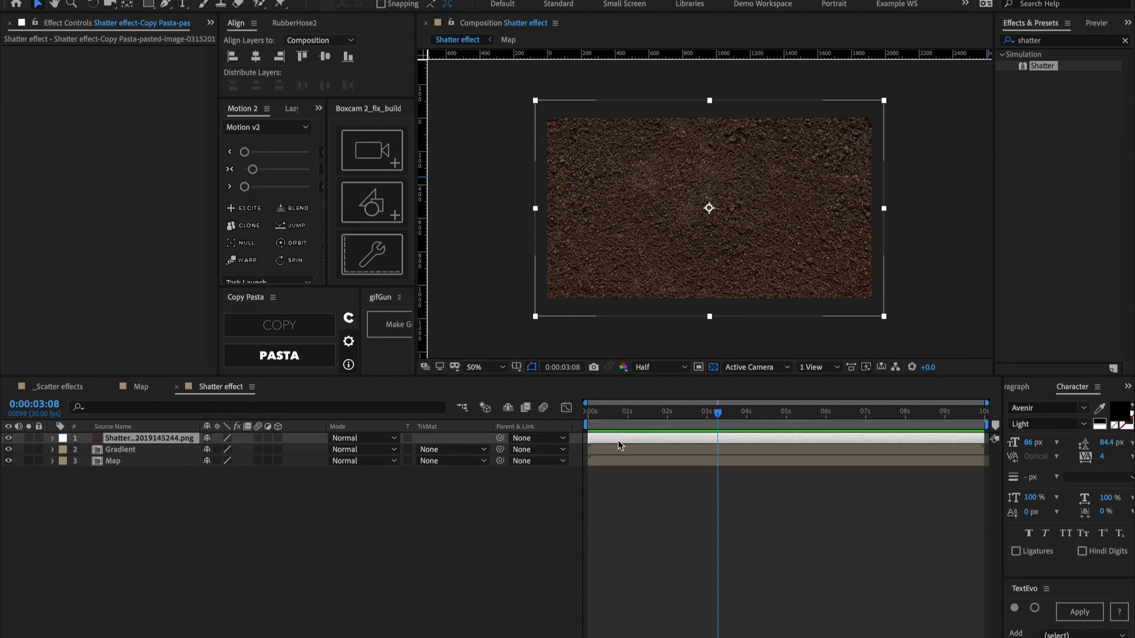
click(617, 439)
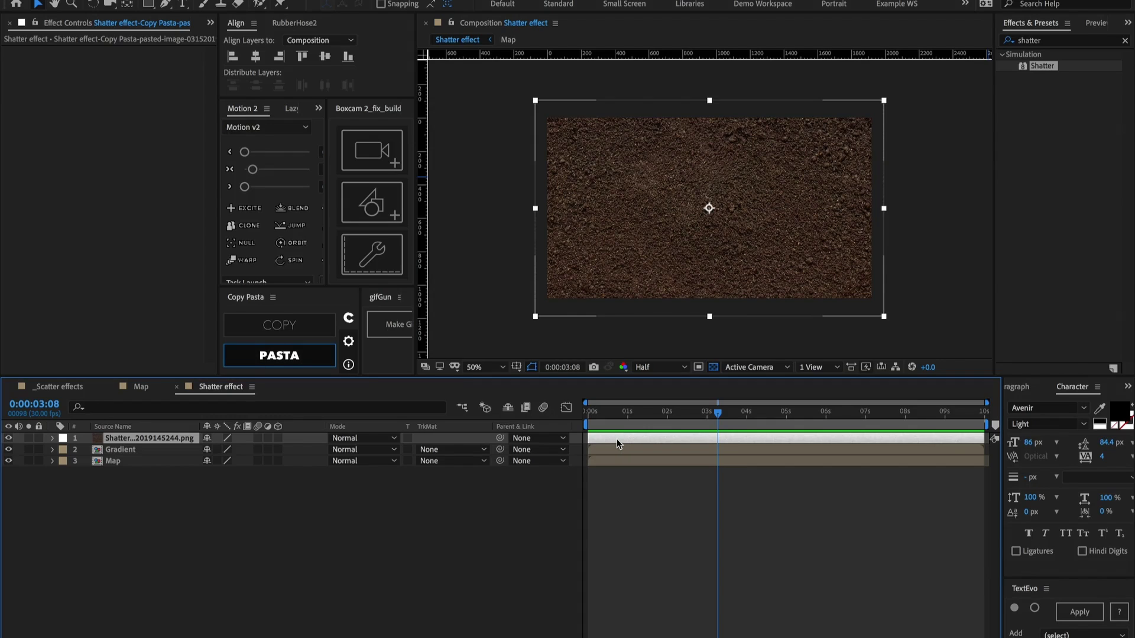
key(ctrl+shift+c)
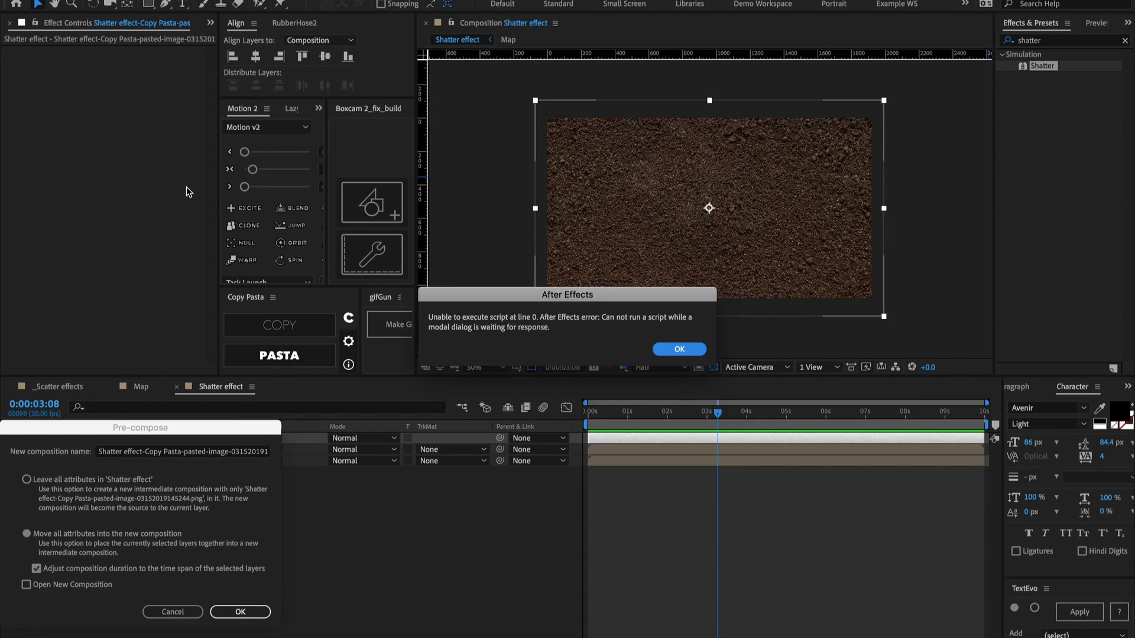
key(Return)
text(B)
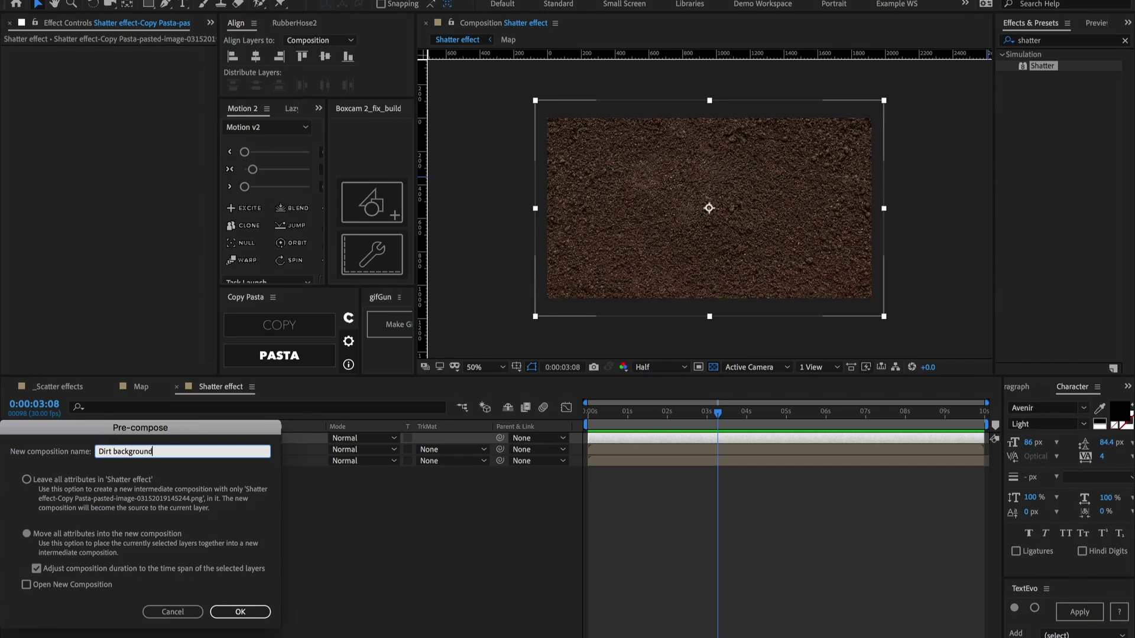
key(Return)
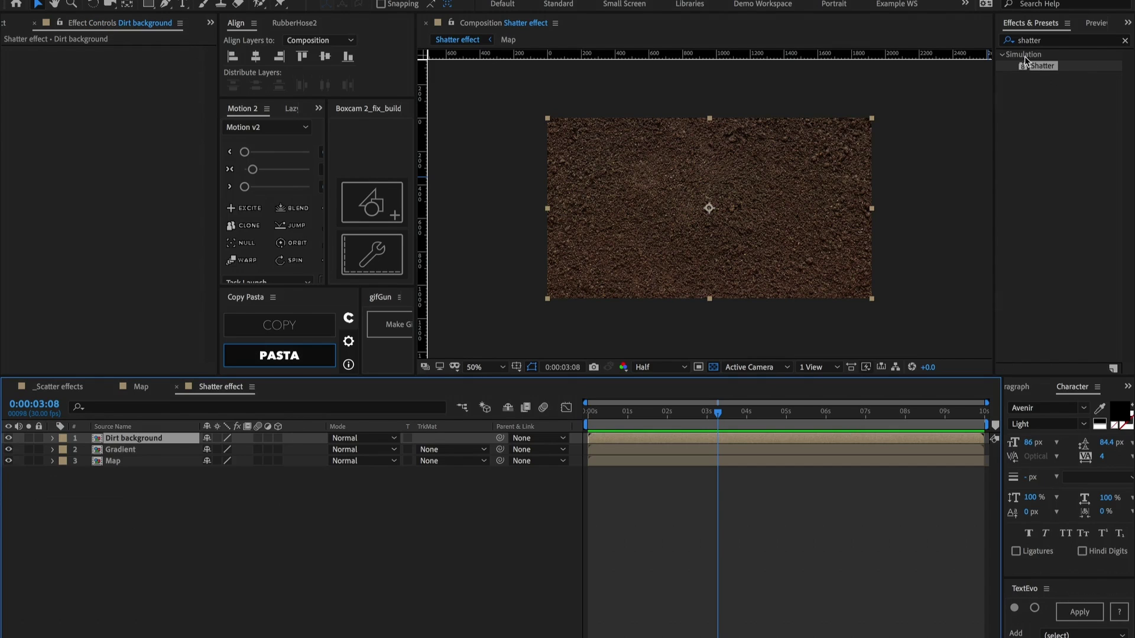
Apply the Shatter effect to the Dirt background layer and set its shape pattern to Custom with Map as the custom shatter map.
click(1038, 72)
drag(1039, 72, 137, 435)
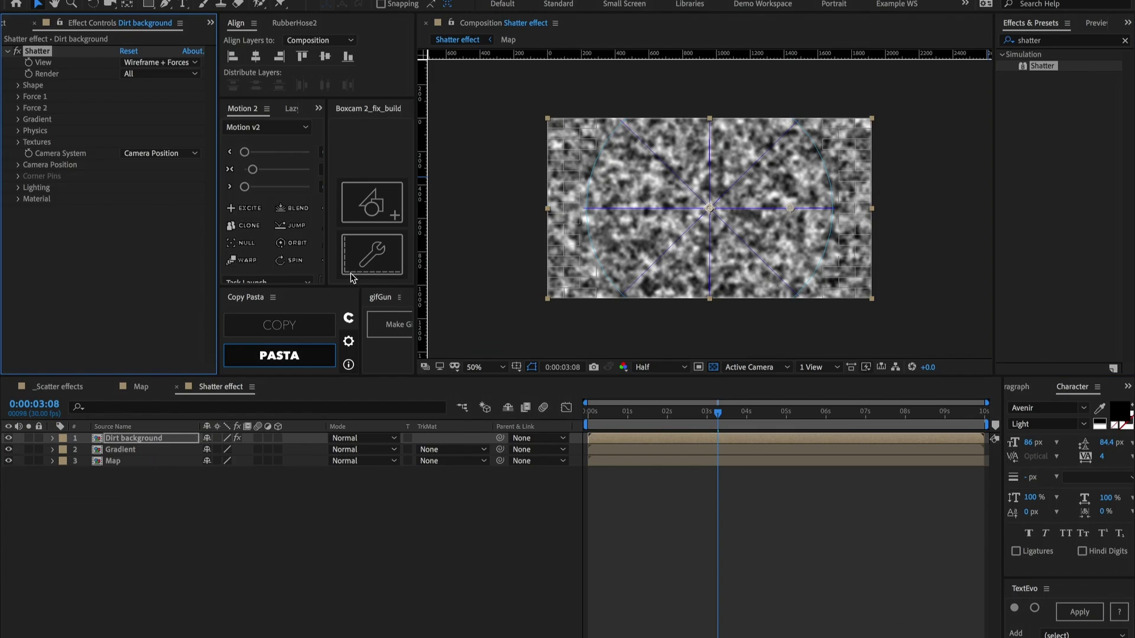
click(18, 86)
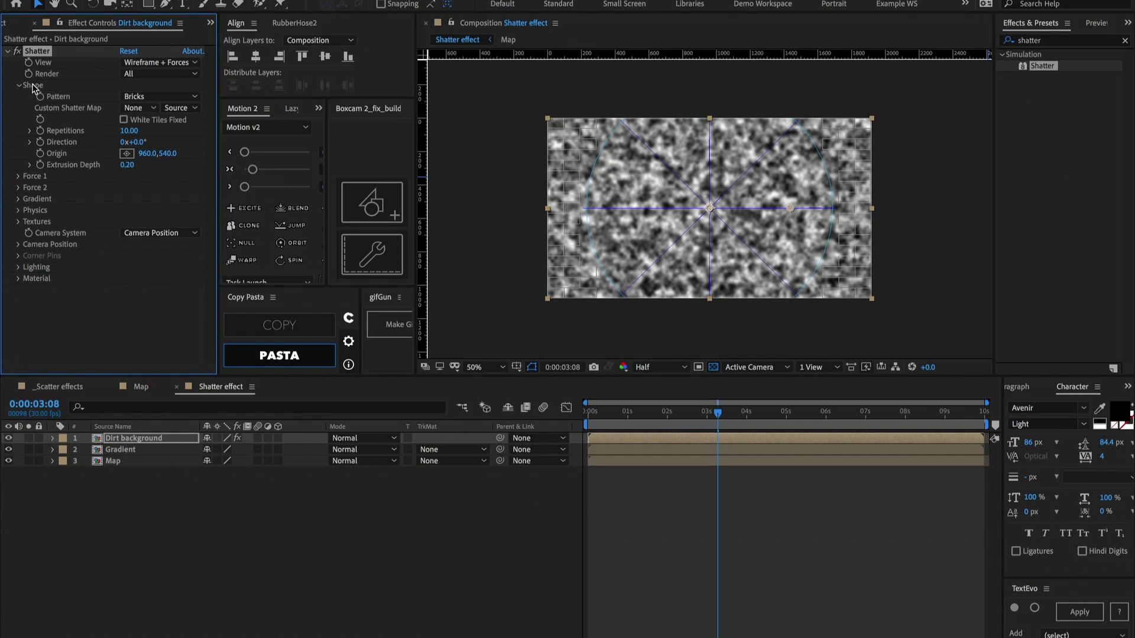
click(130, 99)
click(138, 109)
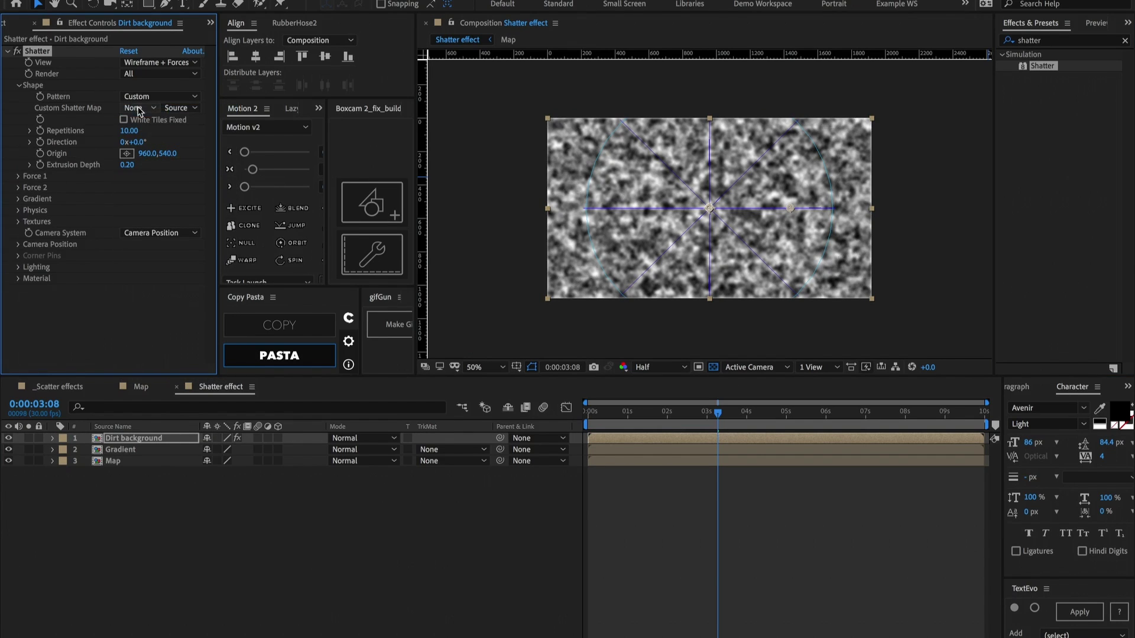
click(138, 109)
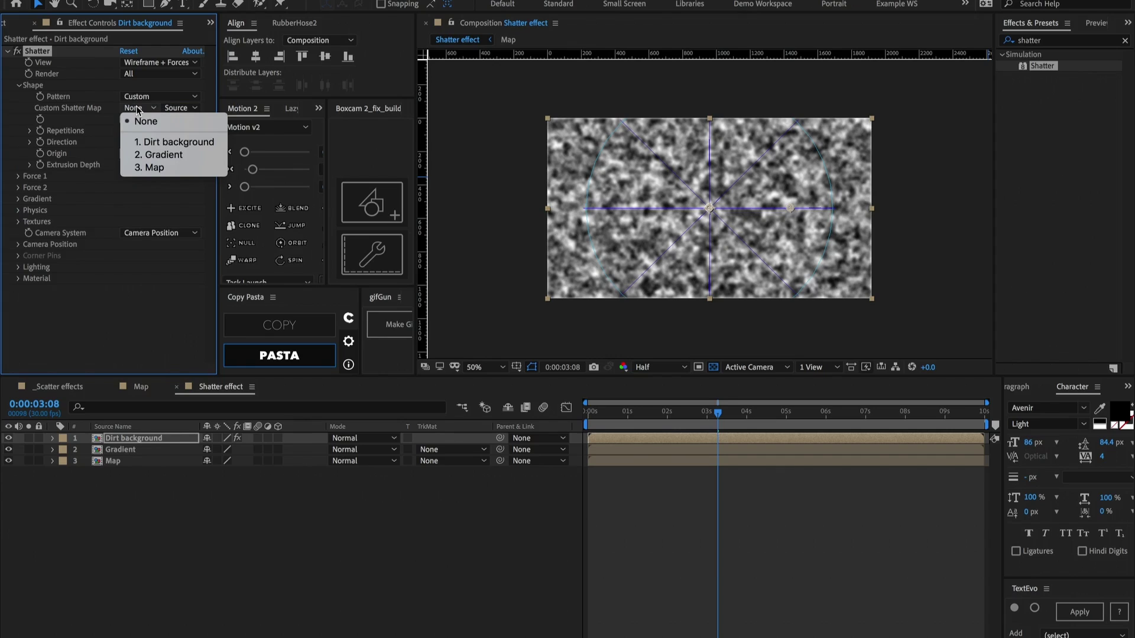
click(150, 165)
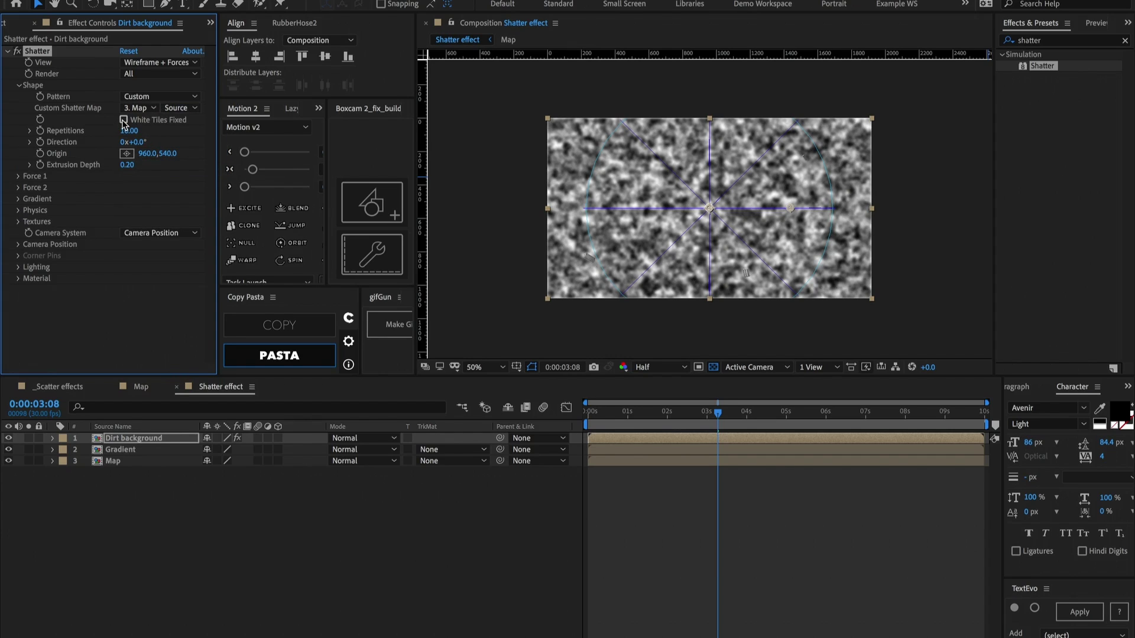
Enable White Tiles Fixed in the Shatter shape settings and set the extrusion depth to 0.05.
click(123, 120)
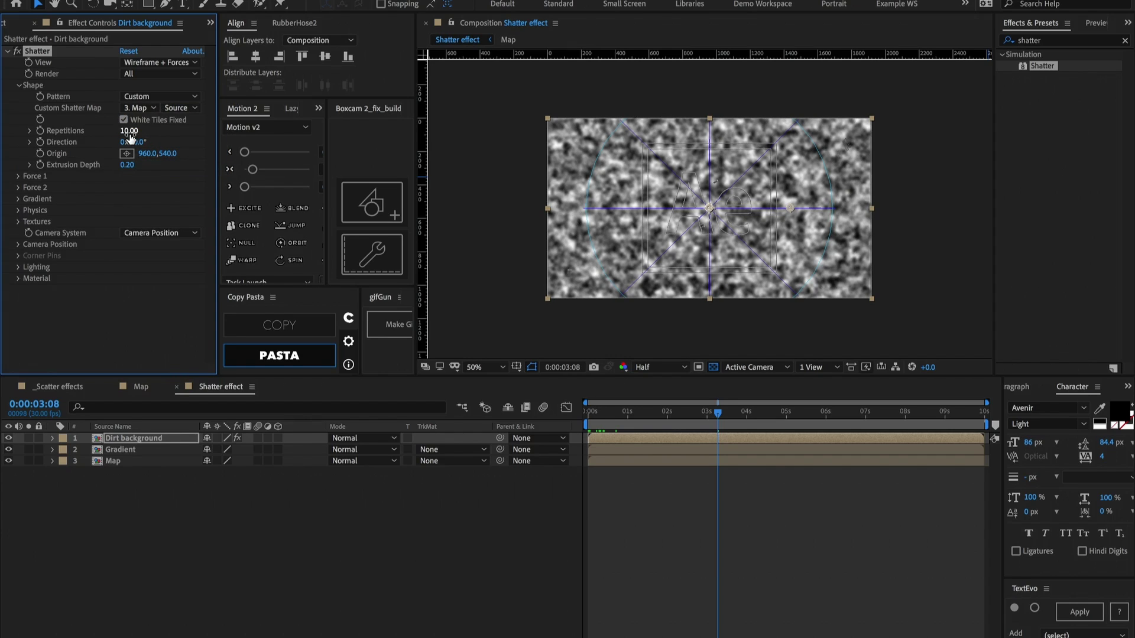
click(126, 165)
key(Return)
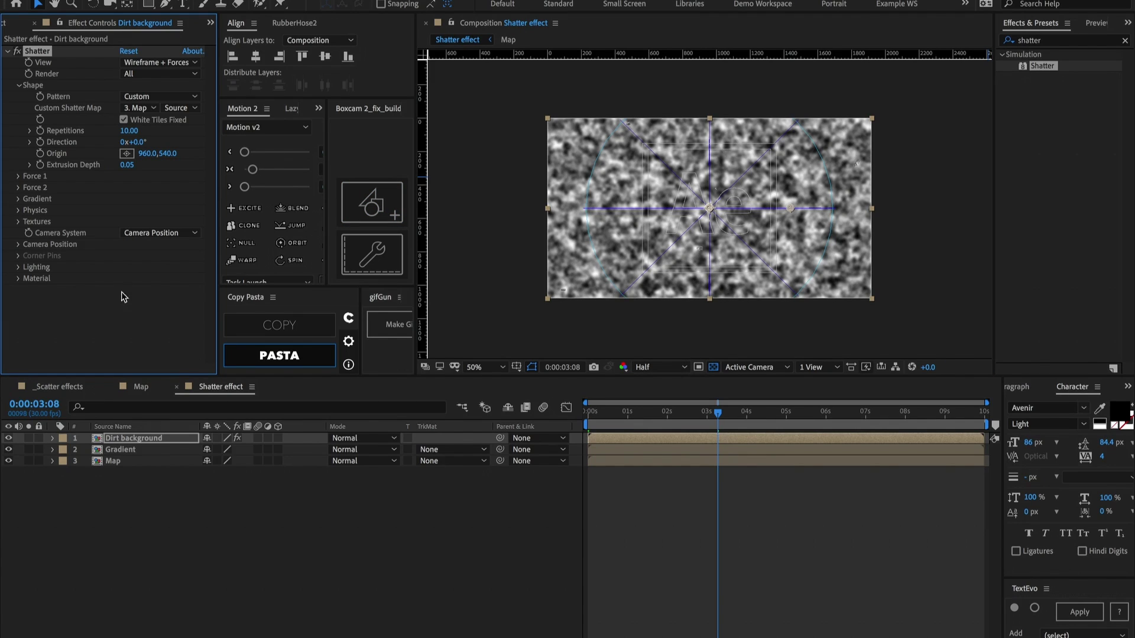
Turn on keyframing for the radius and strength of Shatter's Force 1 at 0:00:03:08.
click(19, 176)
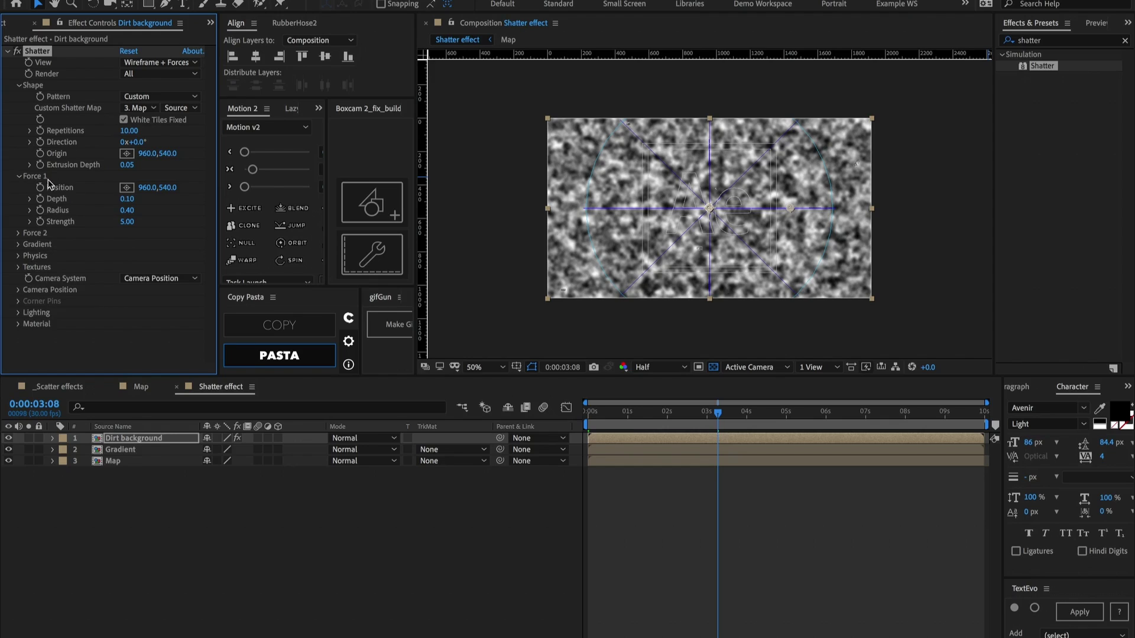
click(40, 210)
click(41, 221)
Choose the Gradient layer as Shatter's gradient layer and turn on keyframing for Shatter Threshold.
click(18, 244)
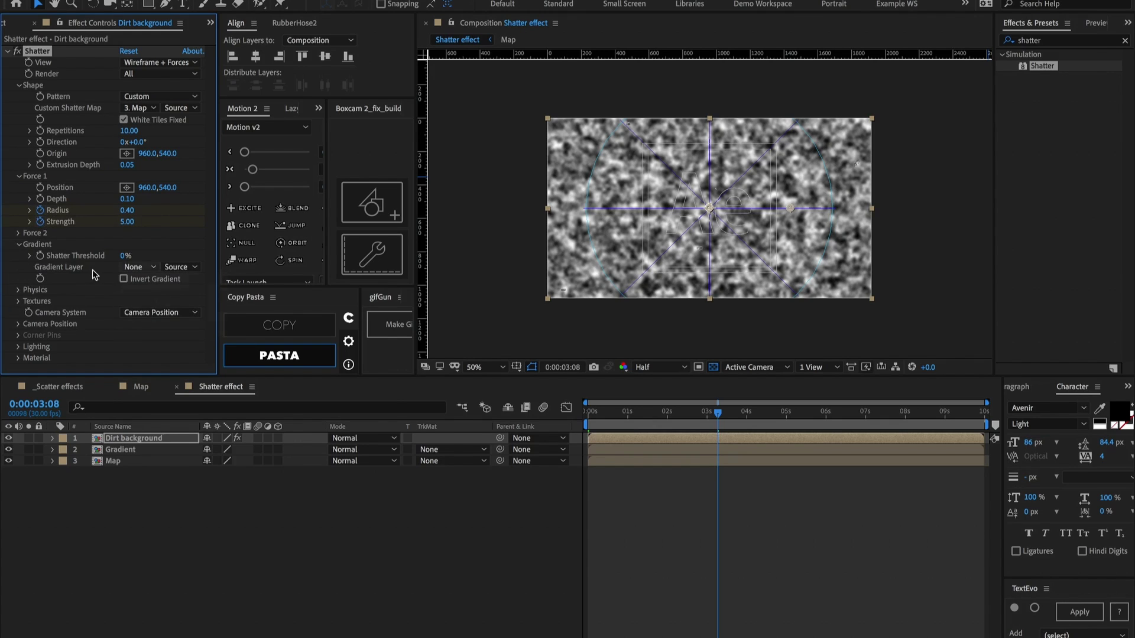
click(146, 268)
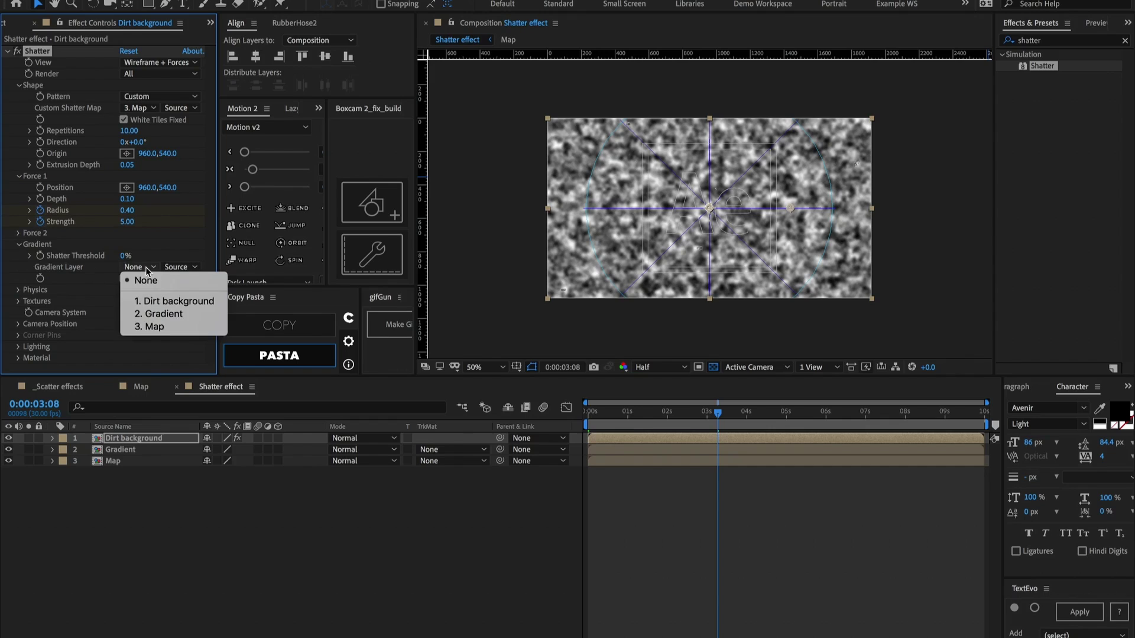
click(158, 315)
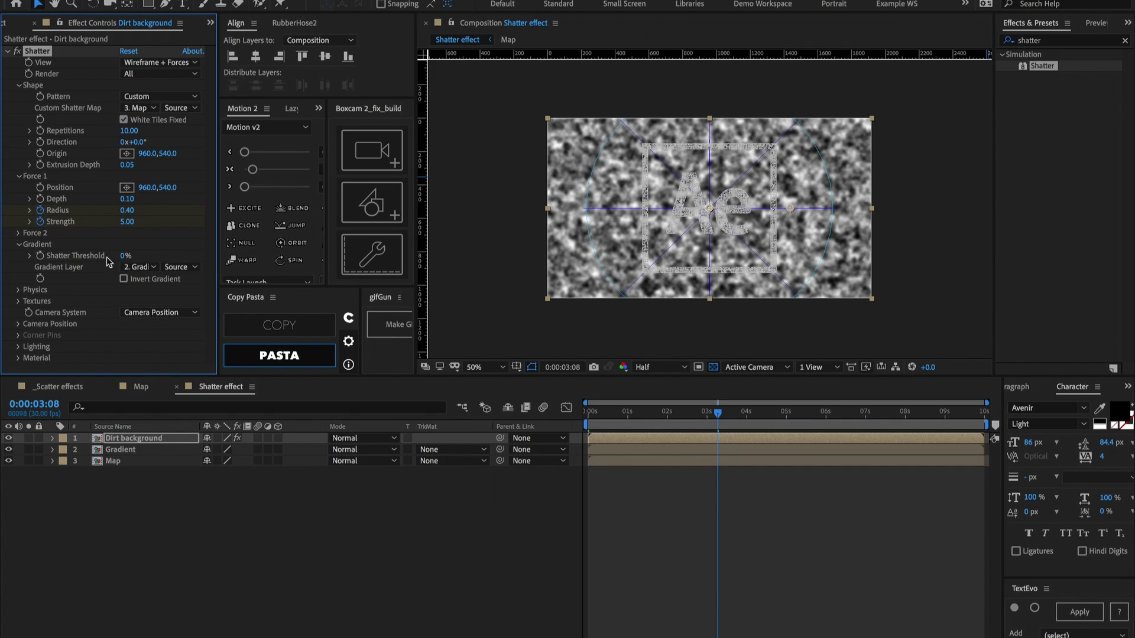
click(40, 256)
In the Shatter physics, set viscosity to 0.3, gravity to 8 and gravity inclination to 1.
click(18, 290)
scroll(76, 278, down, 3)
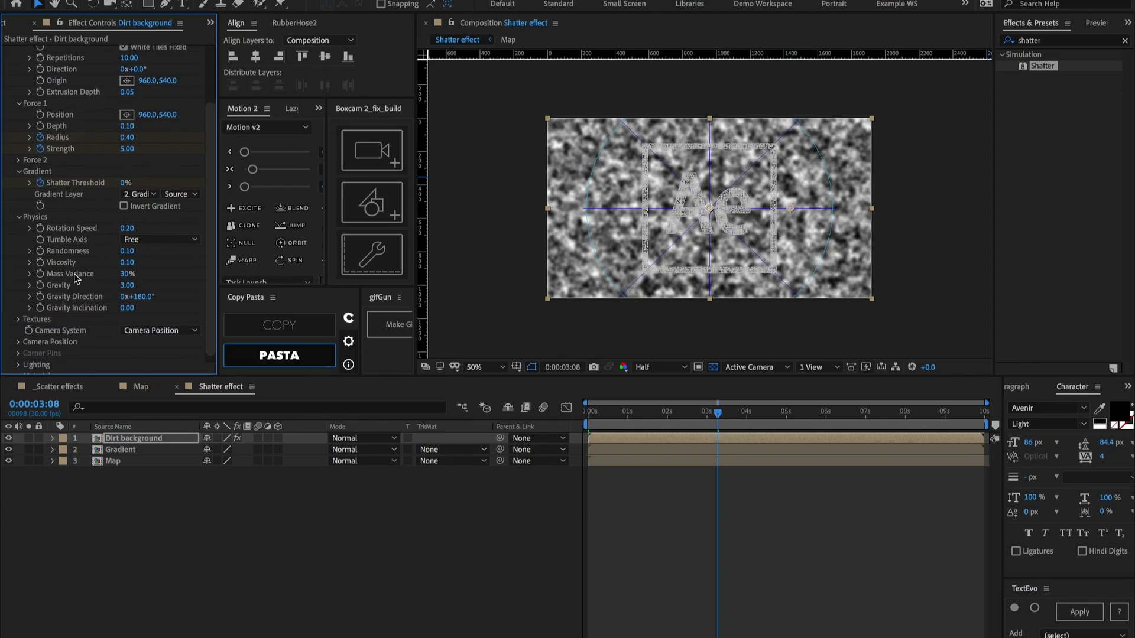
click(127, 262)
text(.3)
key(Return)
click(126, 285)
text(8)
key(Return)
click(128, 308)
text(1)
key(Return)
Set the Shatter material's specular reflection to 0.005 and highlight sharpness to 1.
scroll(65, 339, down, 2)
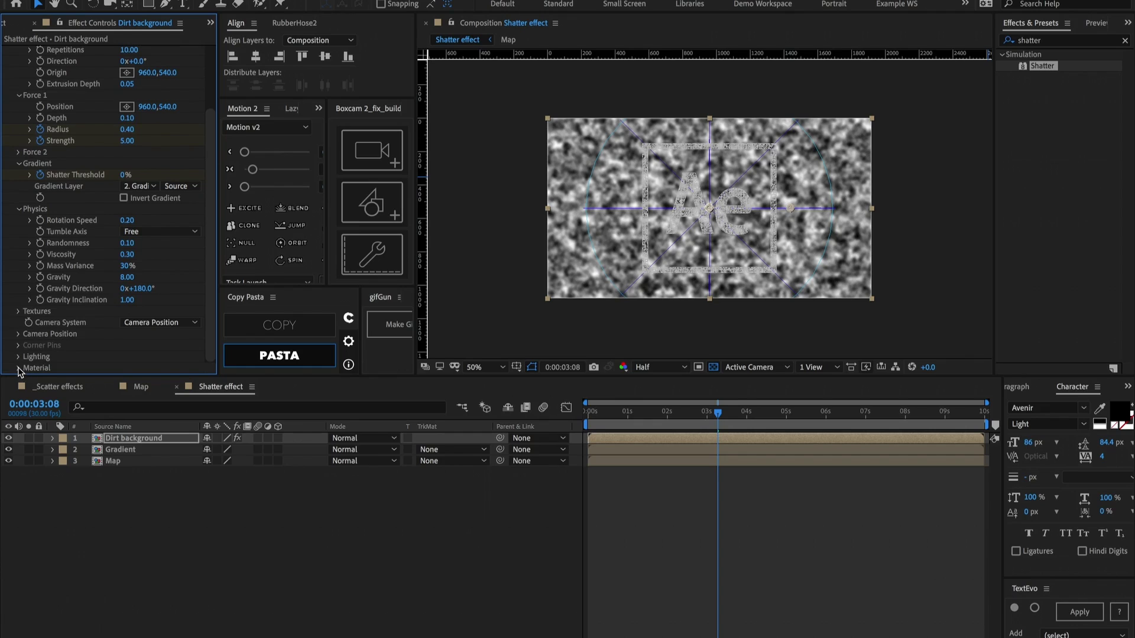
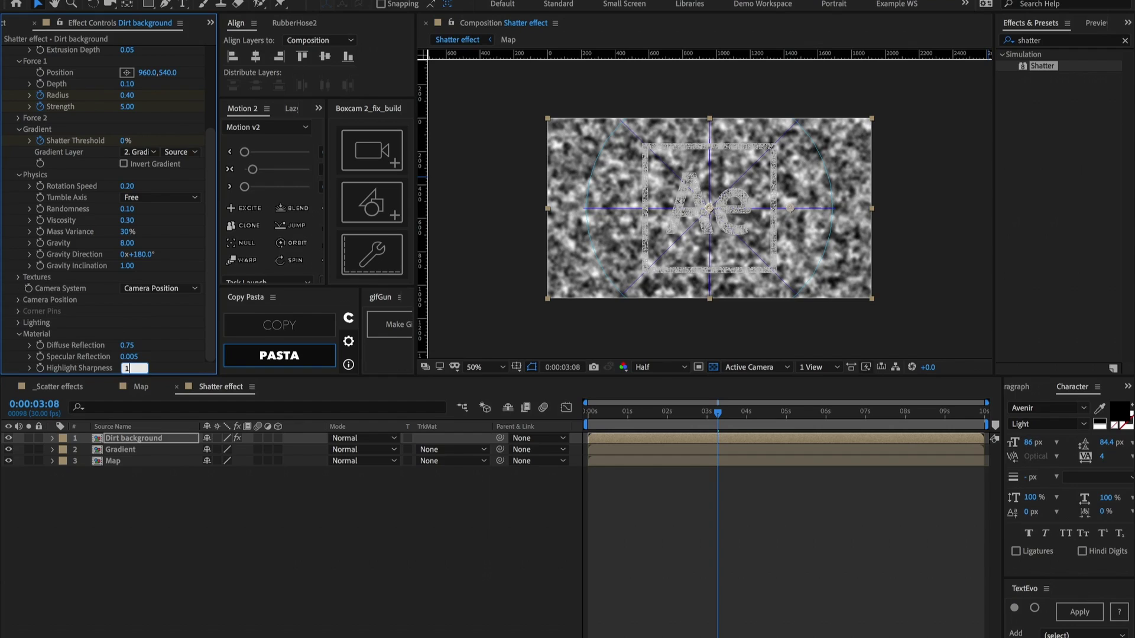
key(Return)
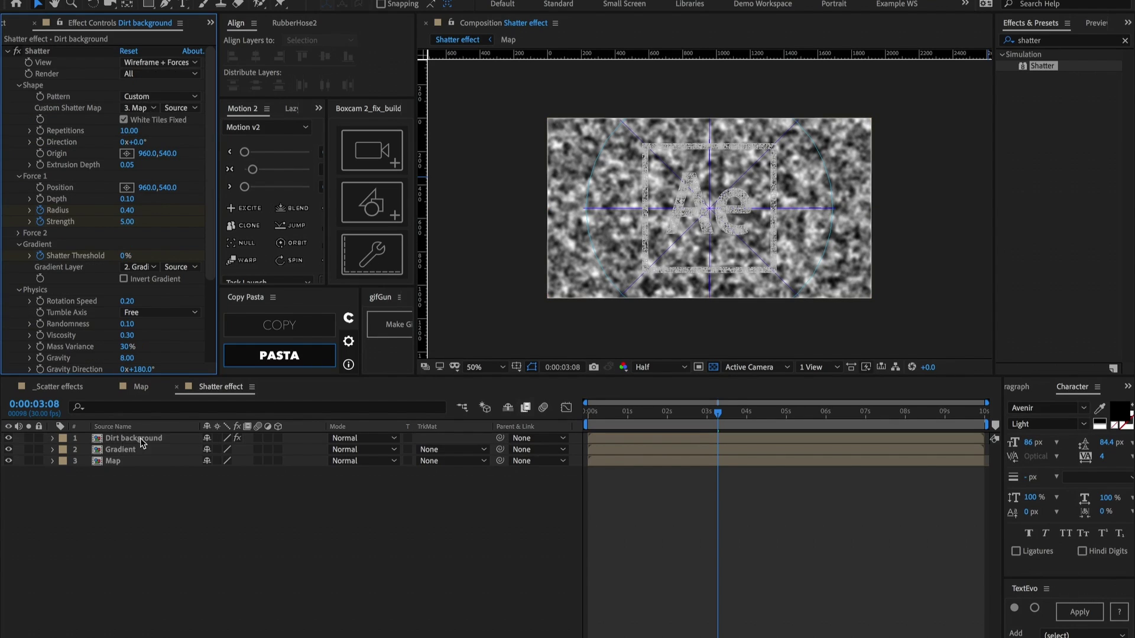
Reveal the Dirt background layer's keyframed properties and set Radius to 0 and Strength to 3 at 0:00:03:08.
click(140, 438)
key(u)
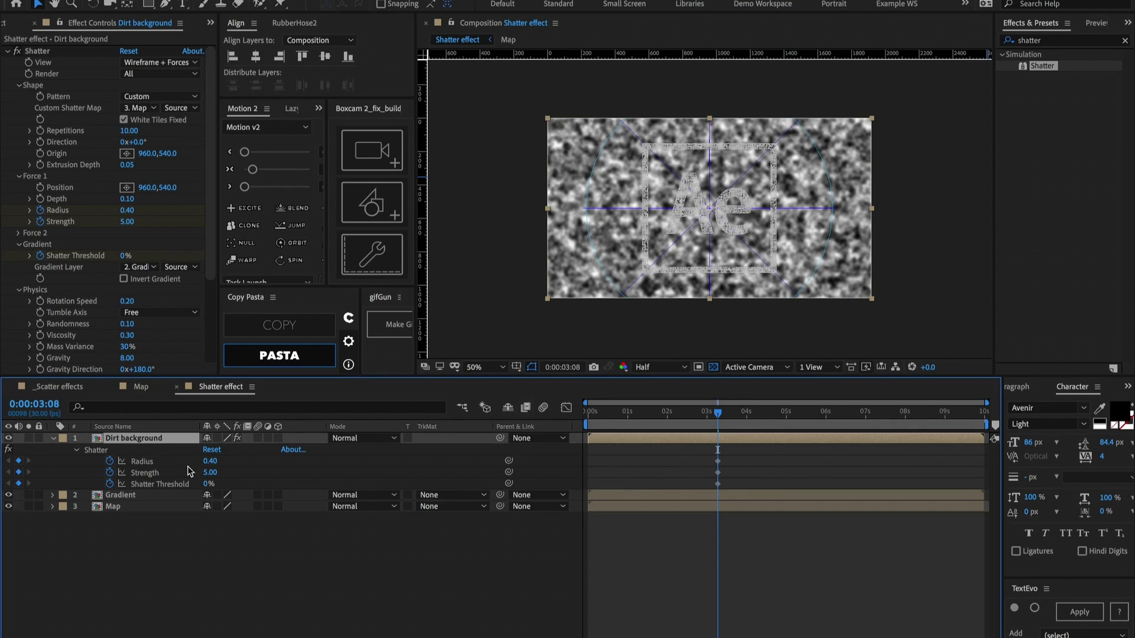
click(210, 462)
text(0)
key(Return)
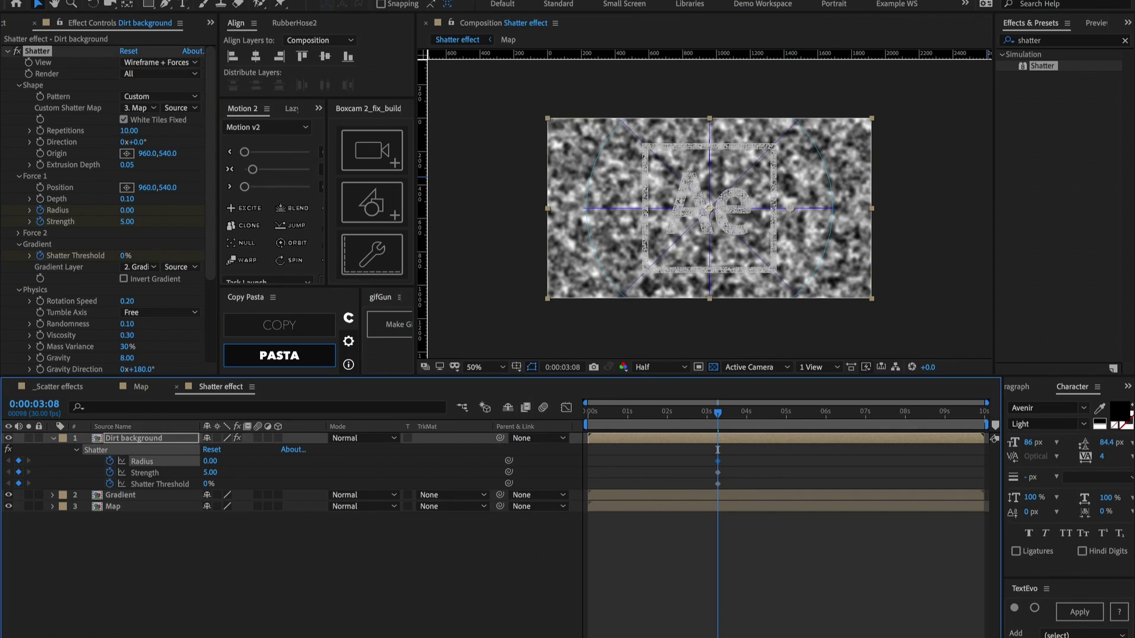
click(211, 475)
key(Return)
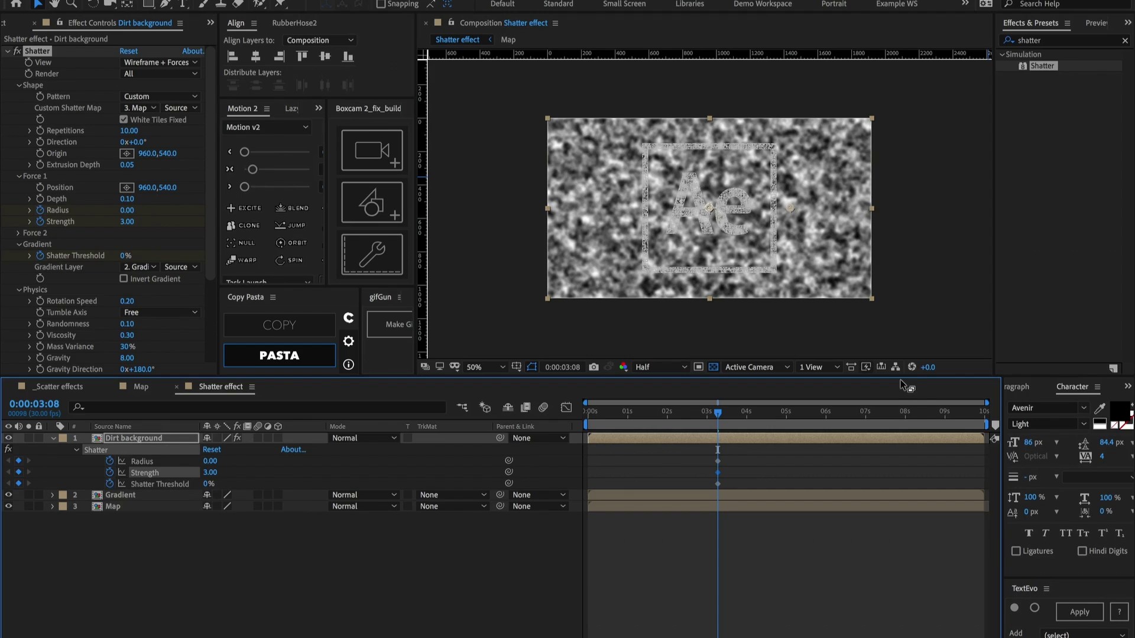
Advance four frames to 0:00:03:12 and keyframe the Shatter Radius at 0.31.
key(Page_Down)
key(Page_Down)
key(Page_Down)
key(Page_Down)
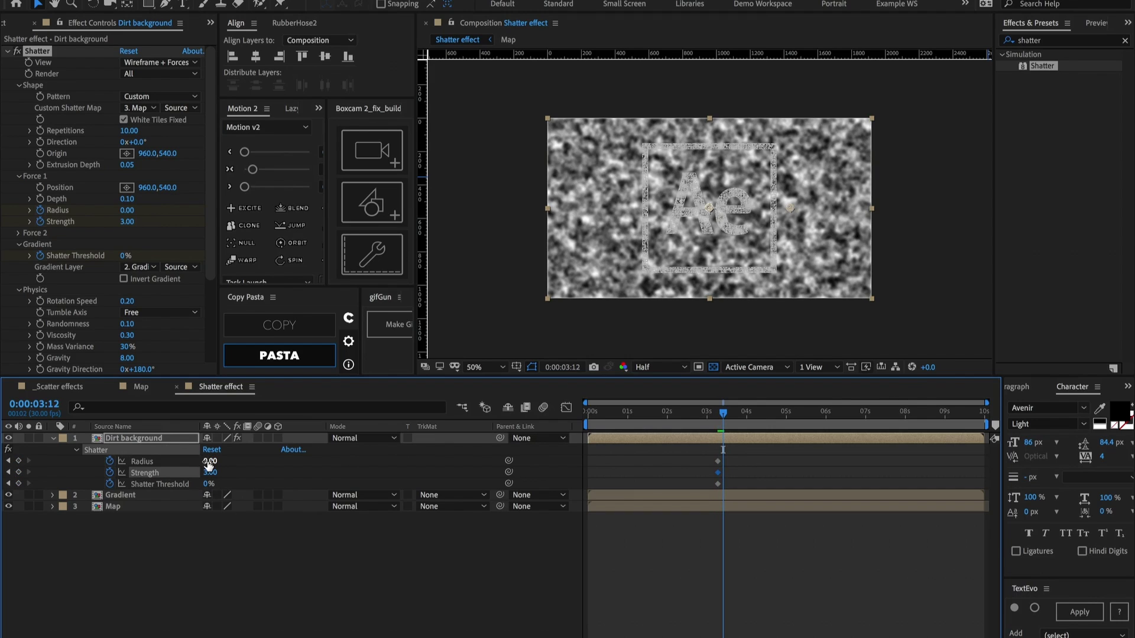
drag(208, 463, 226, 467)
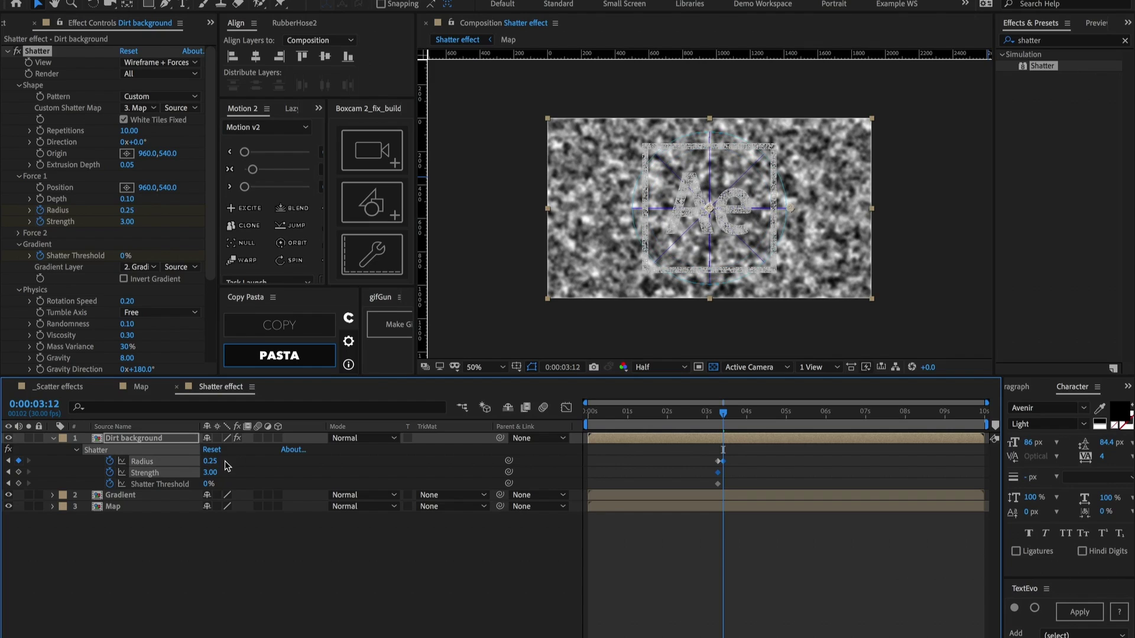
key(period)
scroll(650, 94, up, 1)
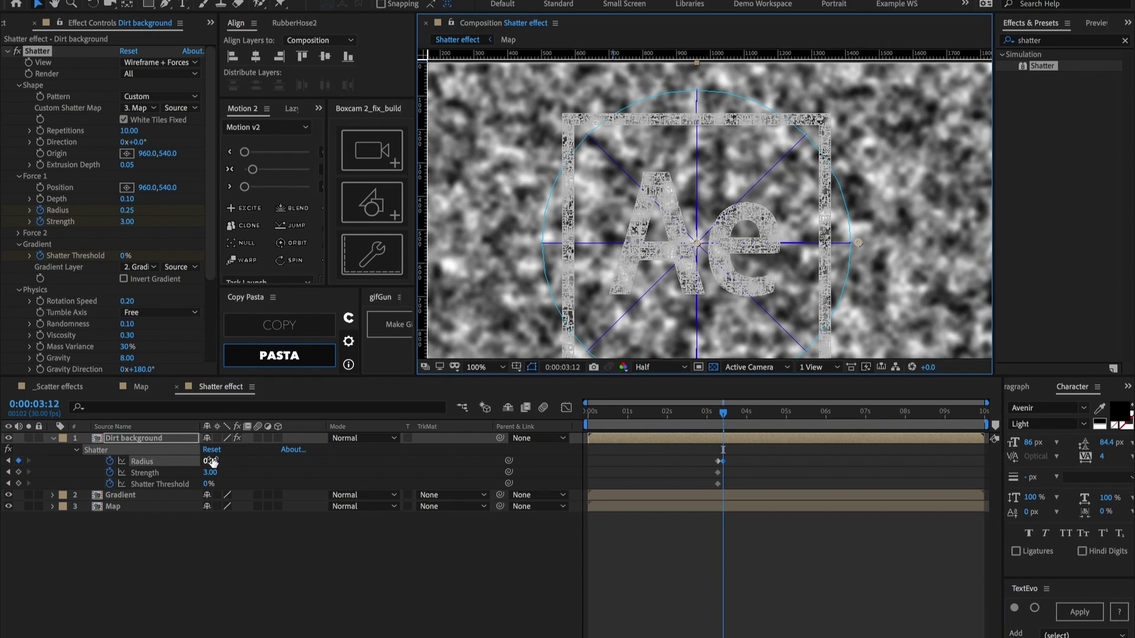
drag(210, 463, 213, 463)
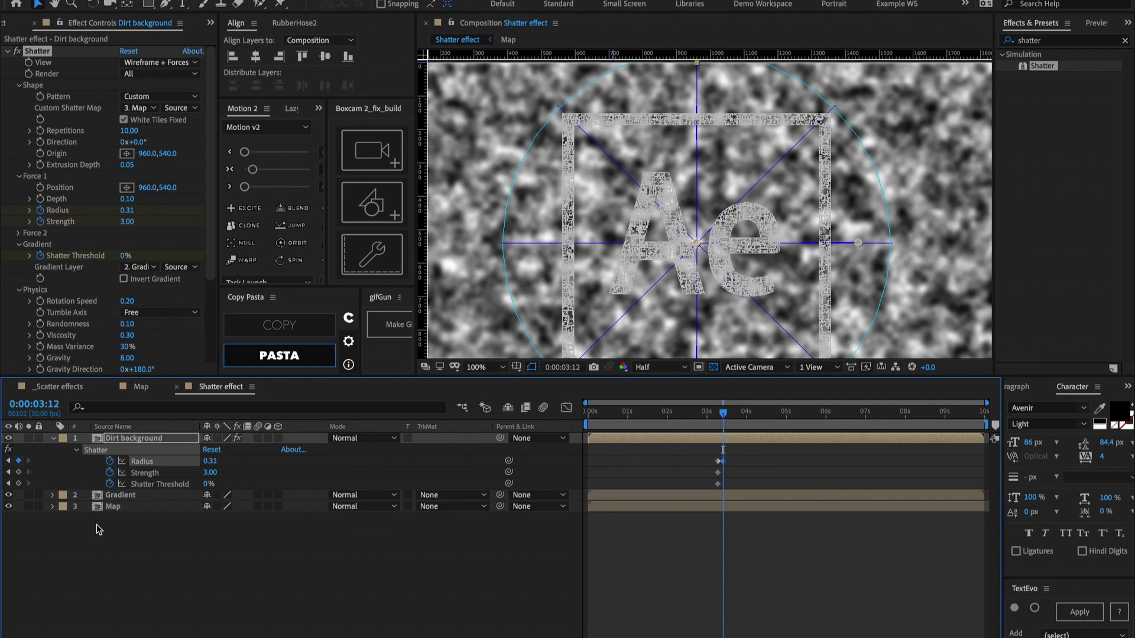
At 0:00:03:12, keyframe the Shatter Strength at 0.10 and the Shatter Threshold at 70%.
click(211, 472)
key(Return)
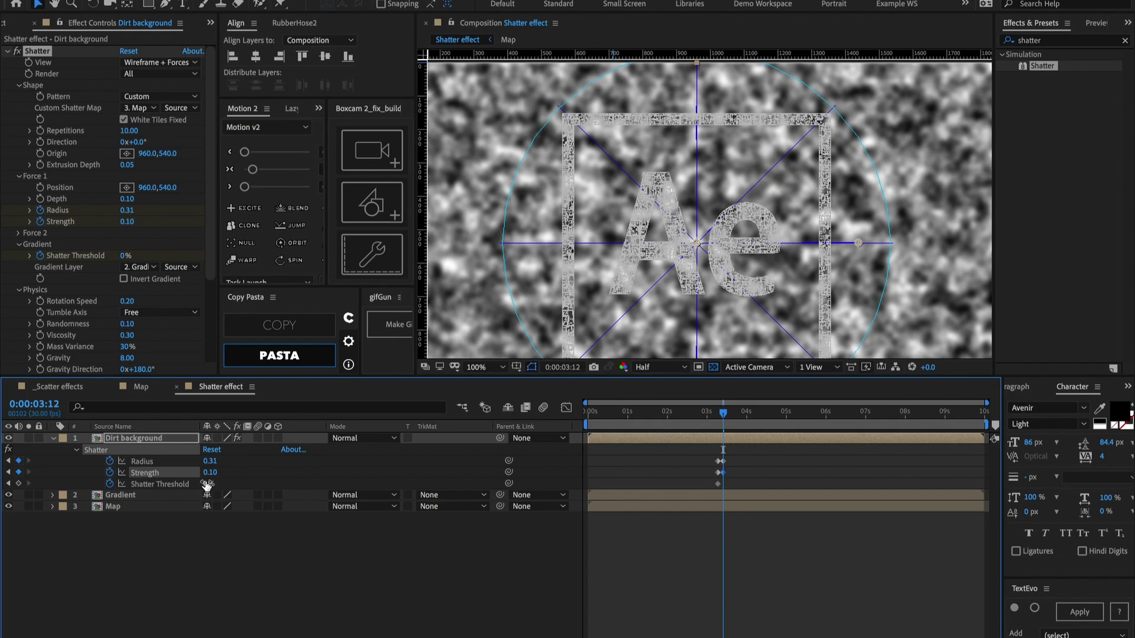
mouse_move(207, 486)
mouse_down()
mouse_move(220, 486)
mouse_move(208, 488)
mouse_up()
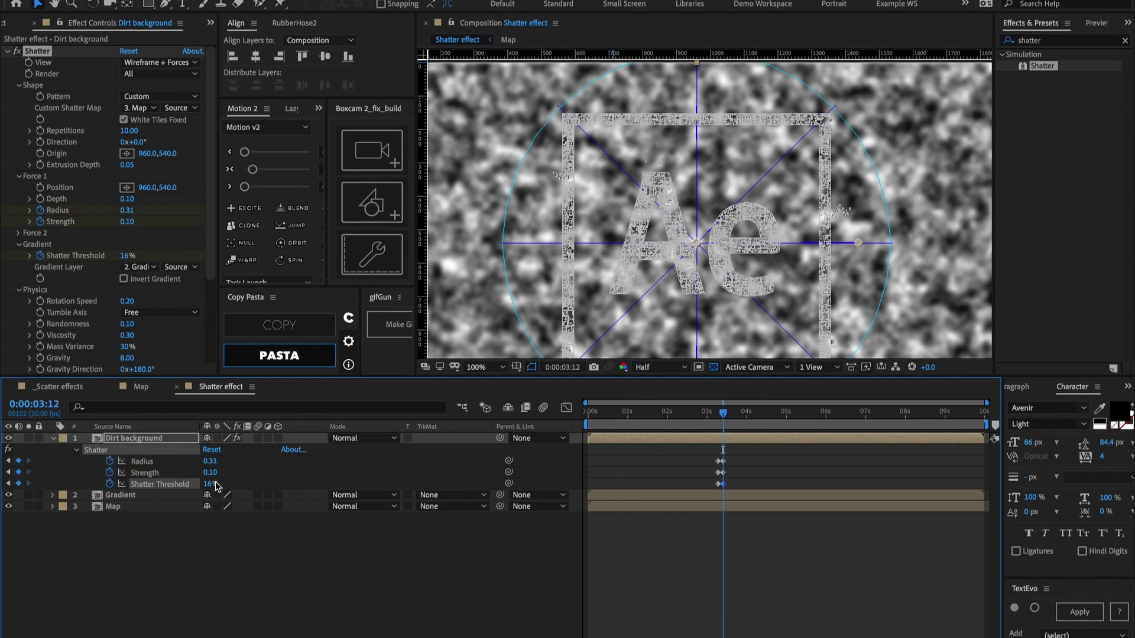
click(208, 489)
text(70)
key(Return)
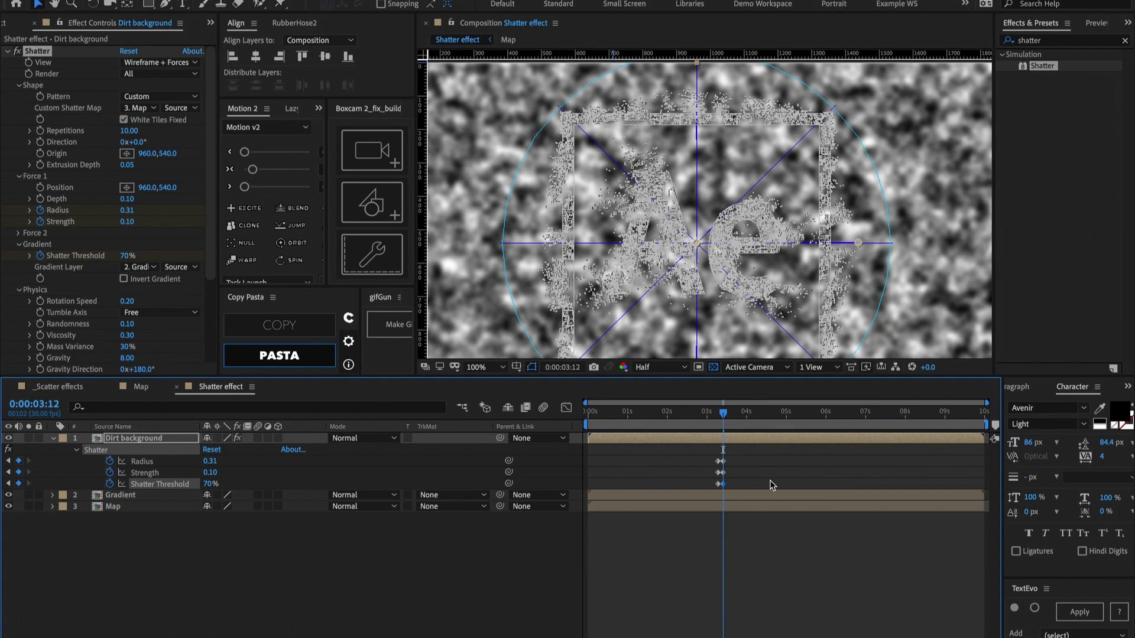
Preview the shatter motion and add another Shatter Threshold keyframe at 0:00:06:12.
key(space)
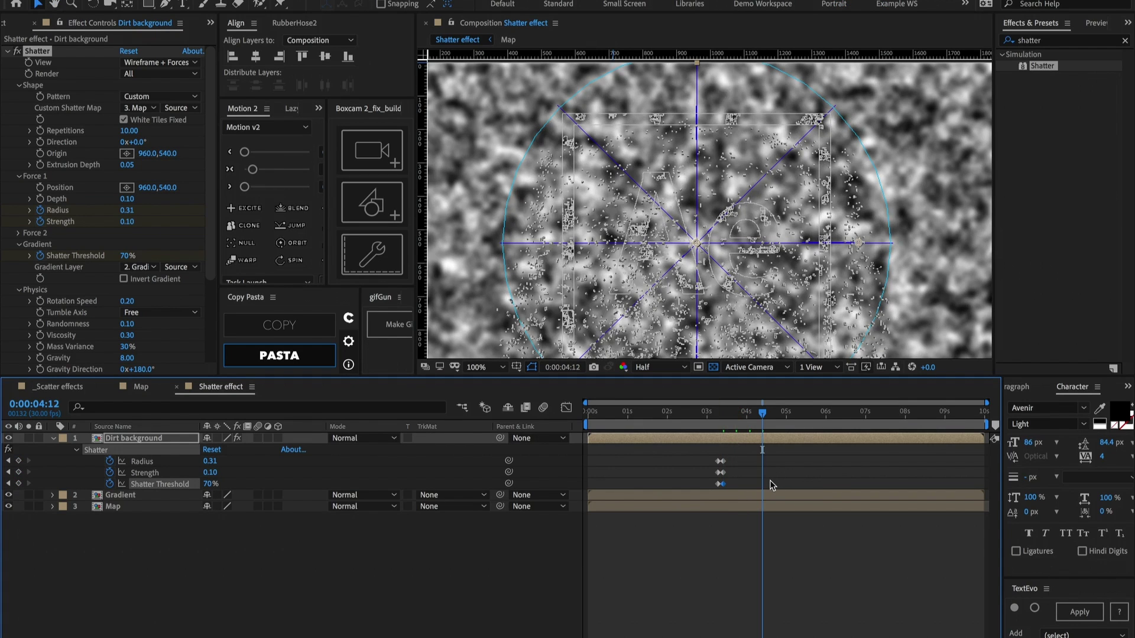
click(770, 480)
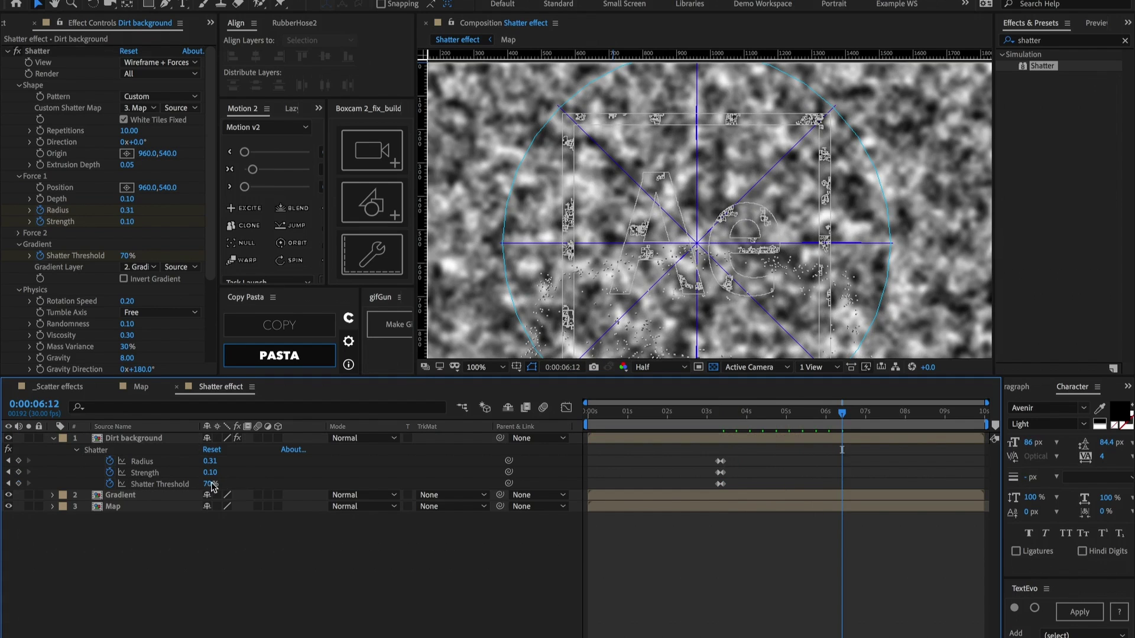
click(212, 484)
key(Return)
Return to 0:00:03:12 and move the first Strength keyframe later to about 0:00:03:11, one frame before the second.
click(723, 412)
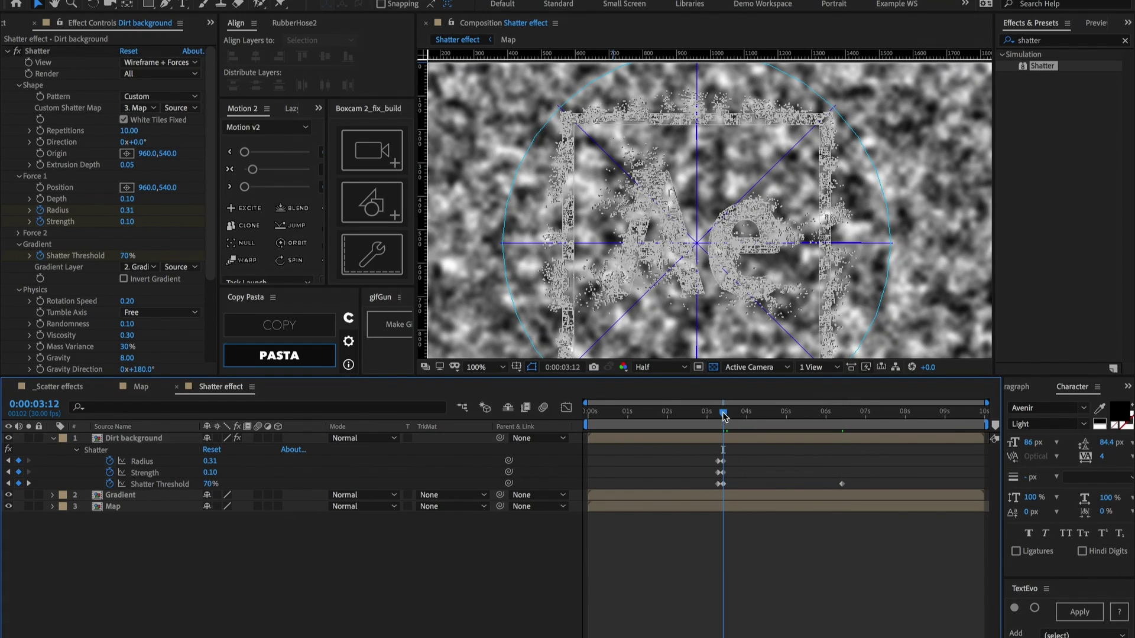
key(equal)
key(equal)
key(equal)
key(equal)
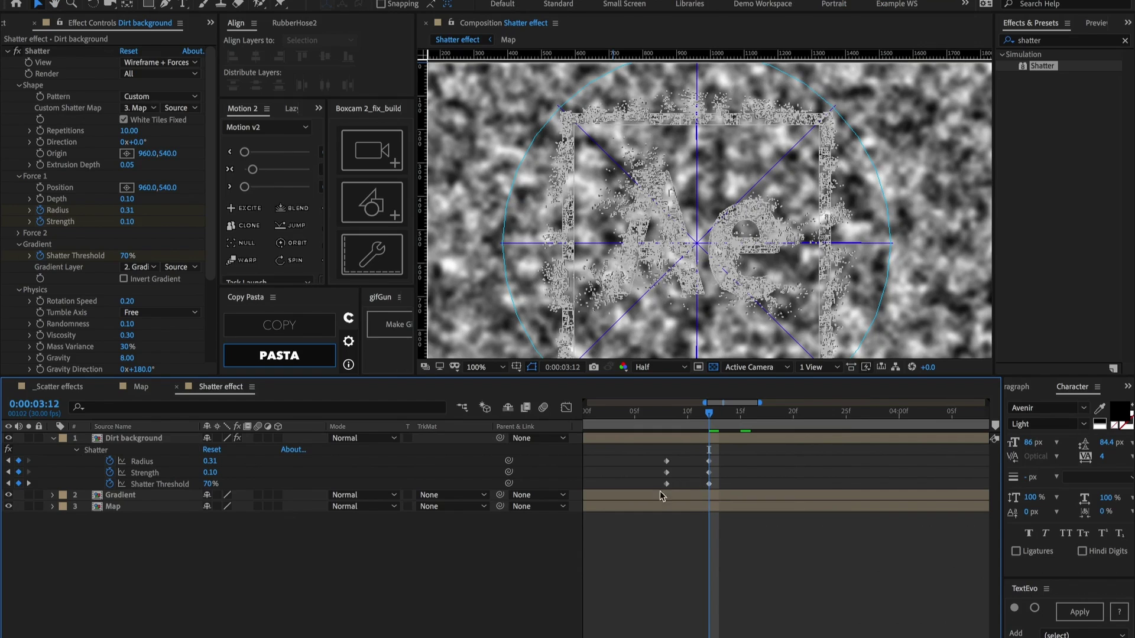
drag(665, 473, 700, 477)
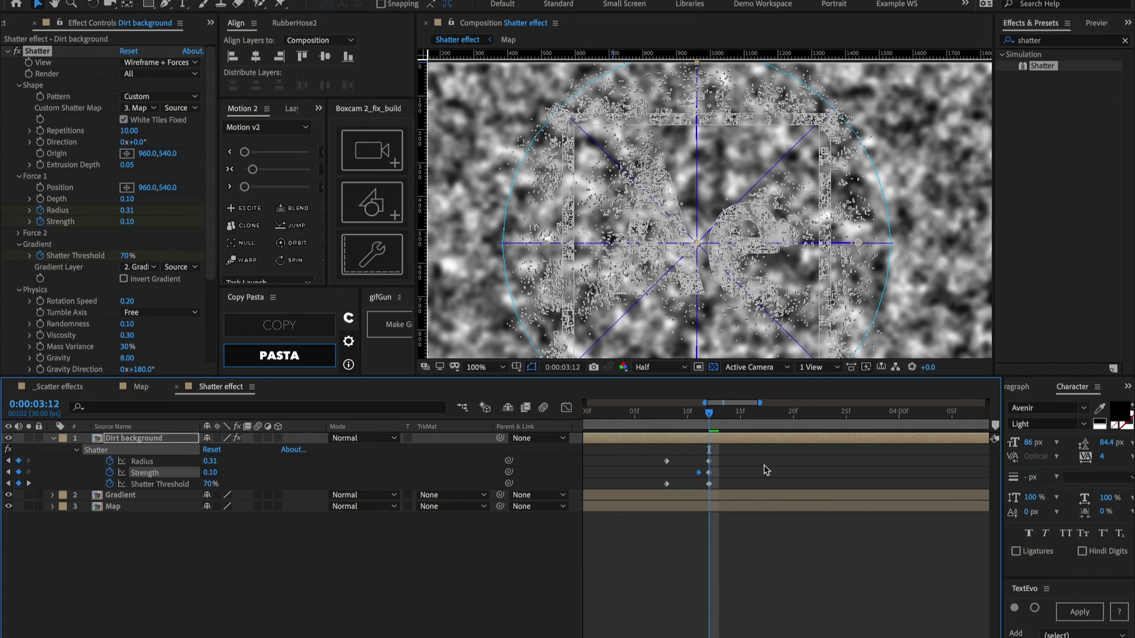
Set the Dirt background's Shatter view to Rendered and, at 0:00:03:06, hide the Gradient and Map layers.
key(Page_Up)
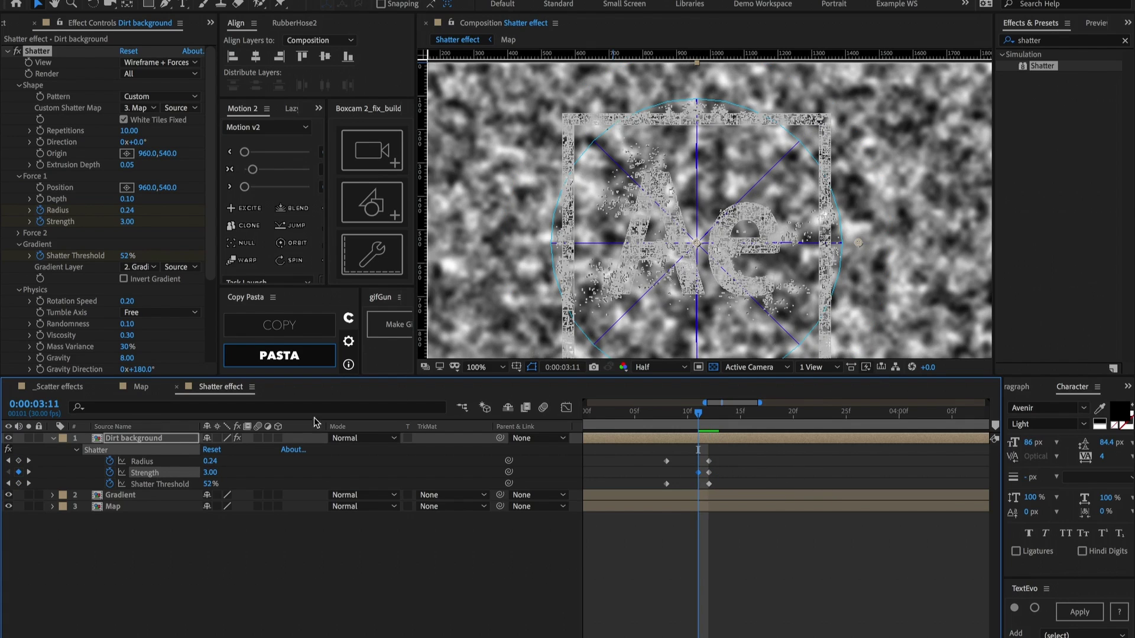
key(Page_Down)
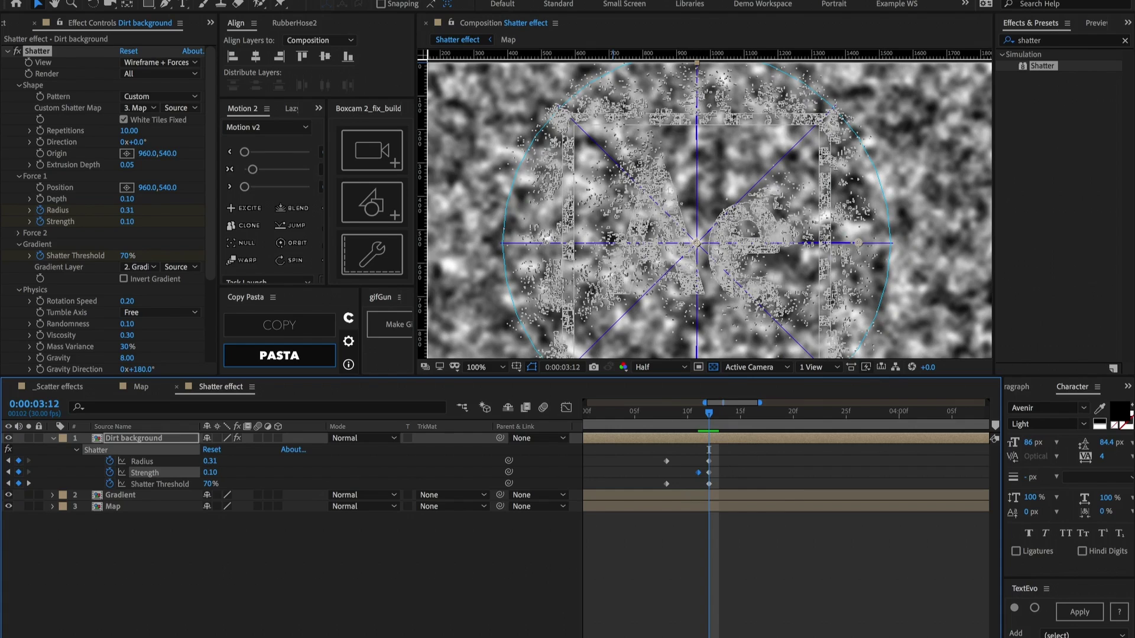
click(142, 61)
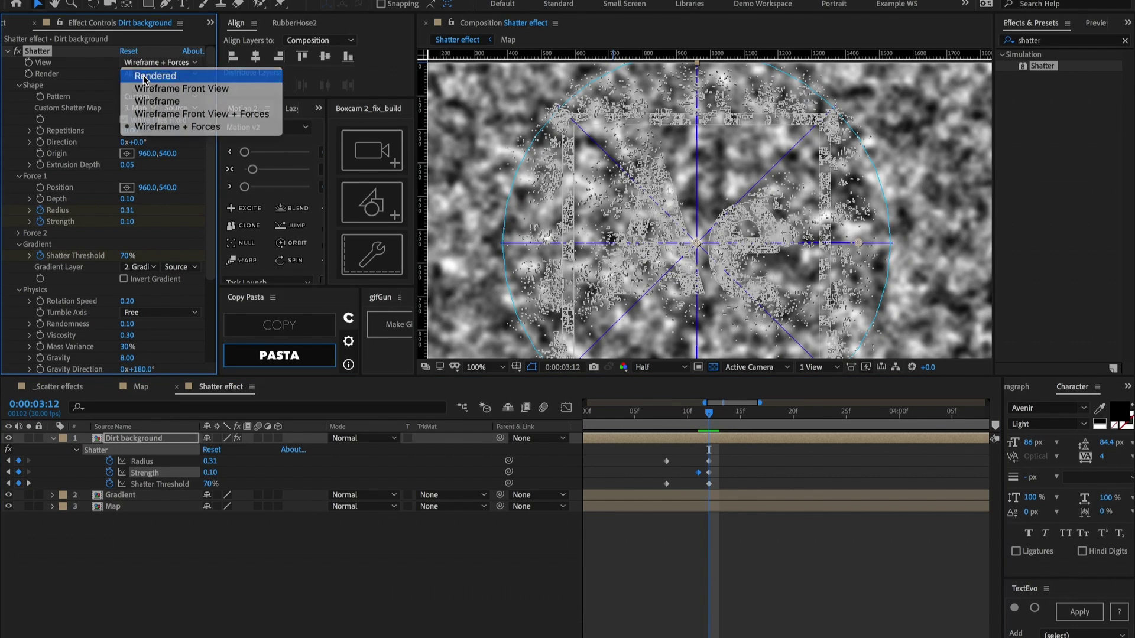
click(149, 69)
click(646, 417)
click(8, 495)
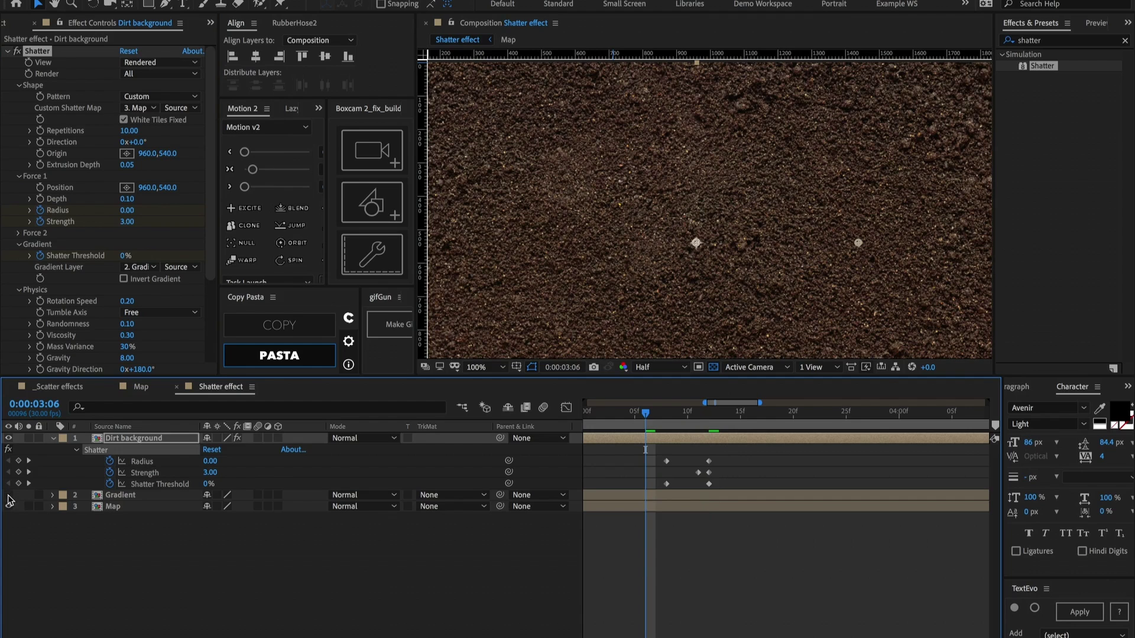
Add a full-frame white rectangle shape layer beneath all other layers and rename it BG.
click(177, 573)
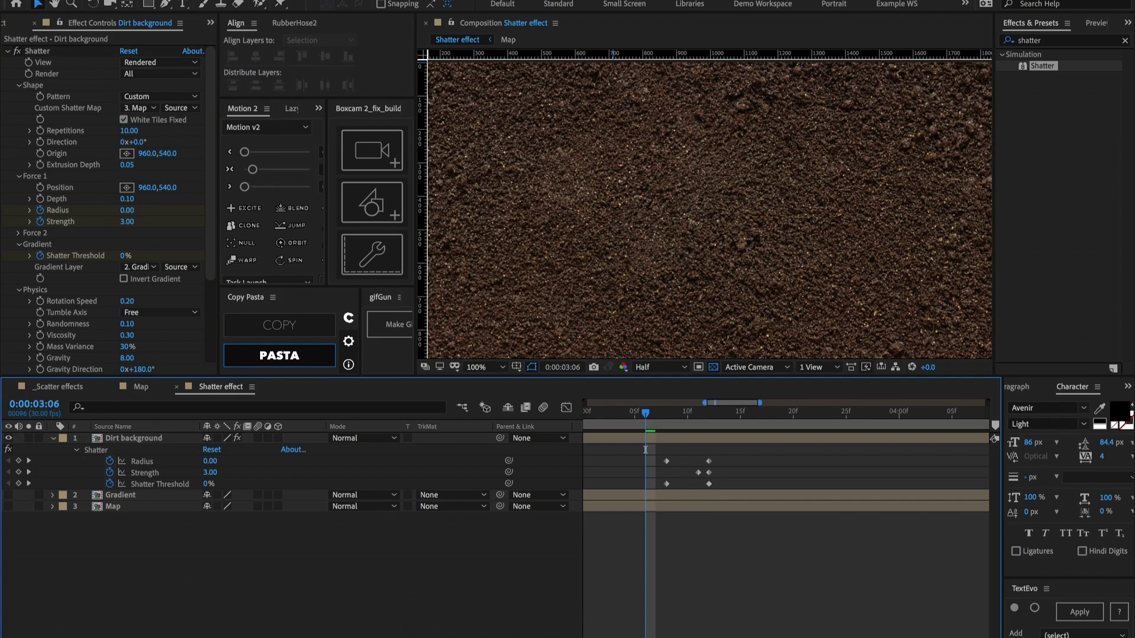
double_click(149, 5)
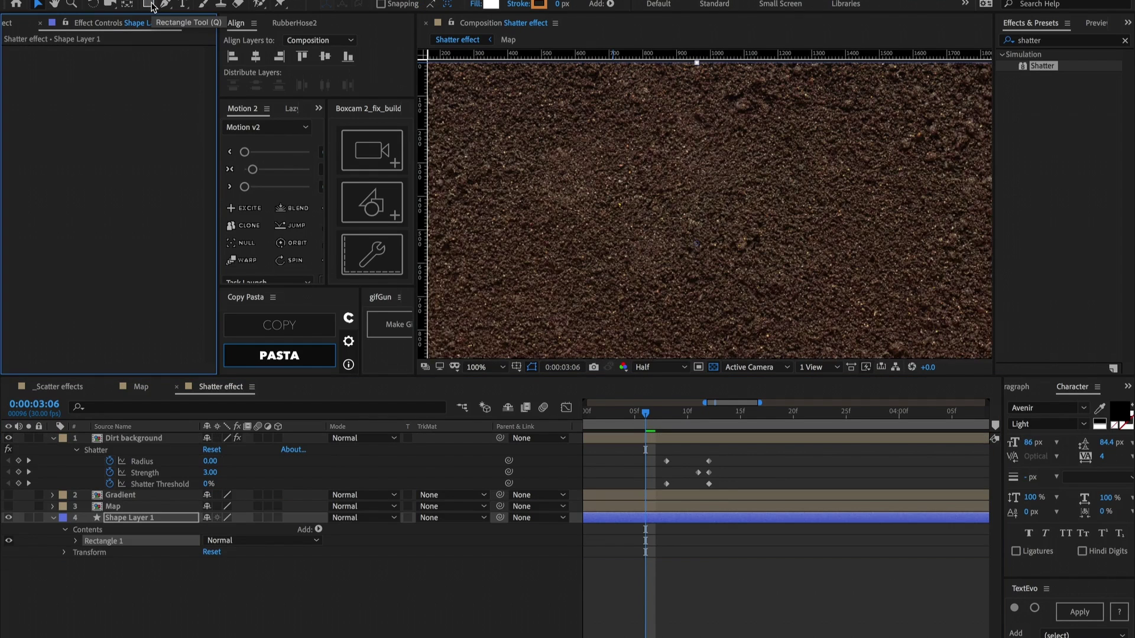
click(659, 520)
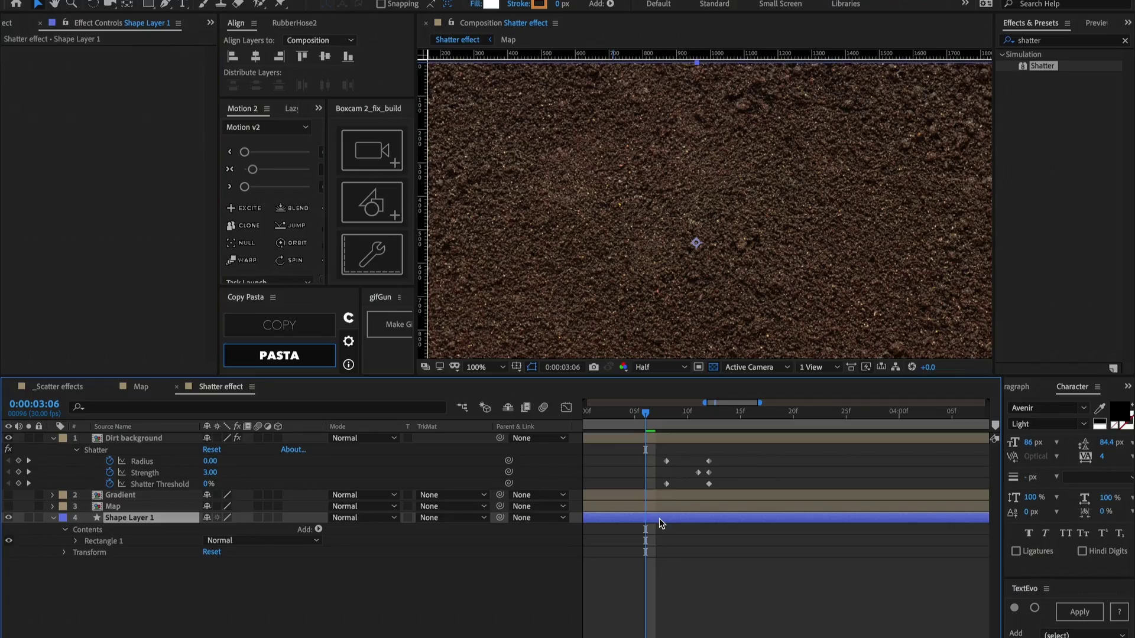
key(Return)
text(BGH)
key(Return)
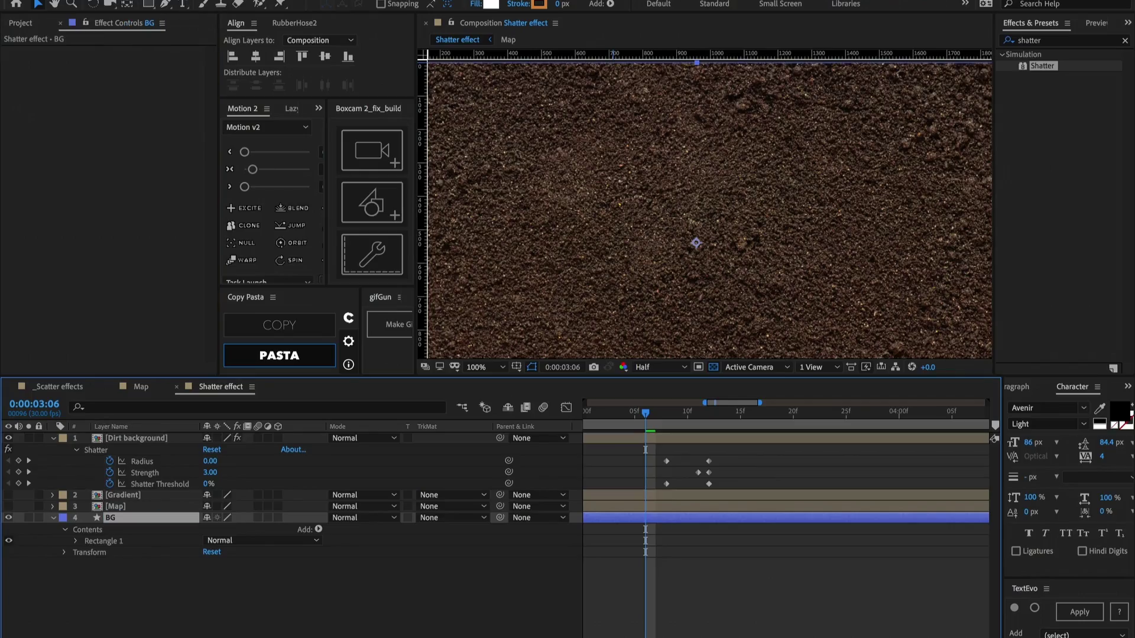
click(718, 608)
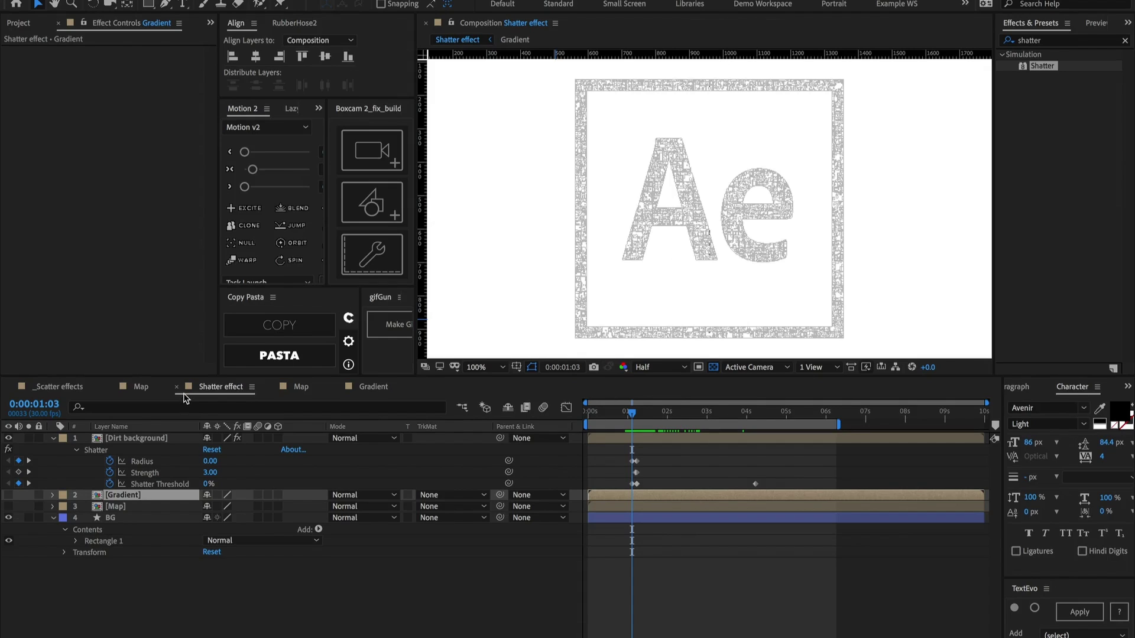
Examine the wireframe pieces of the Ae logo up close and compare them with the coloured tiles in the Map comp.
click(120, 510)
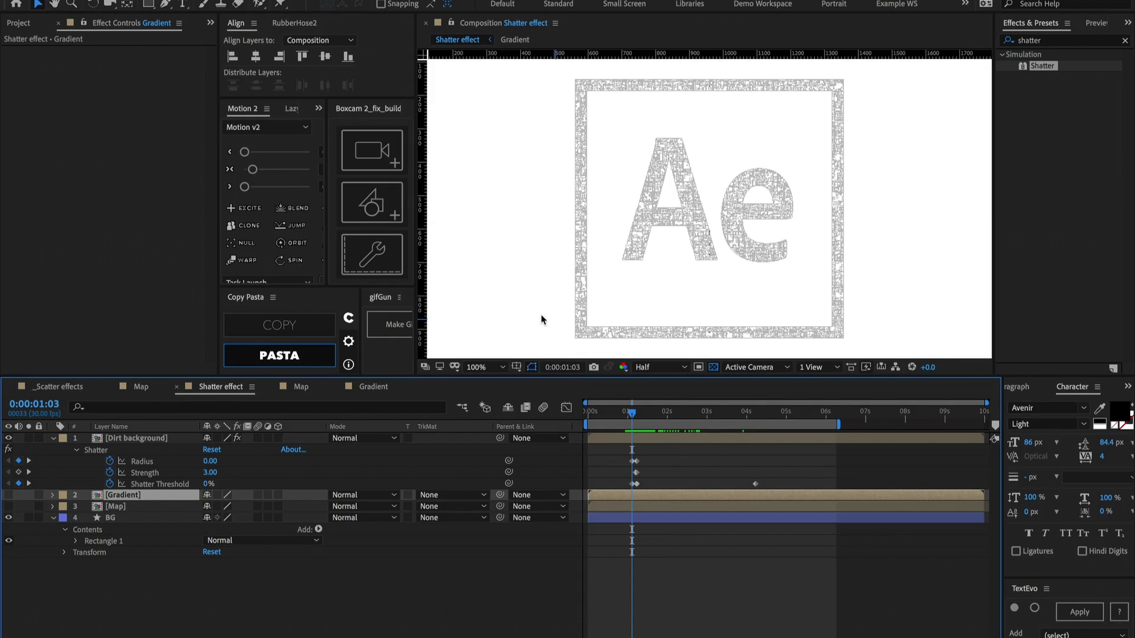
key(period)
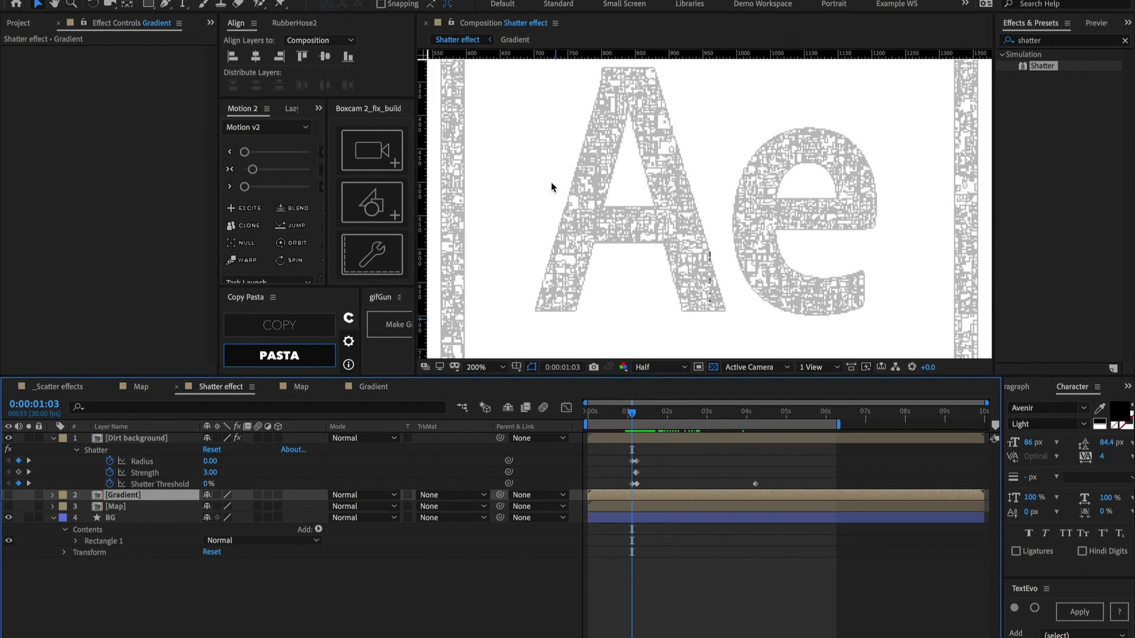
drag(551, 182, 699, 250)
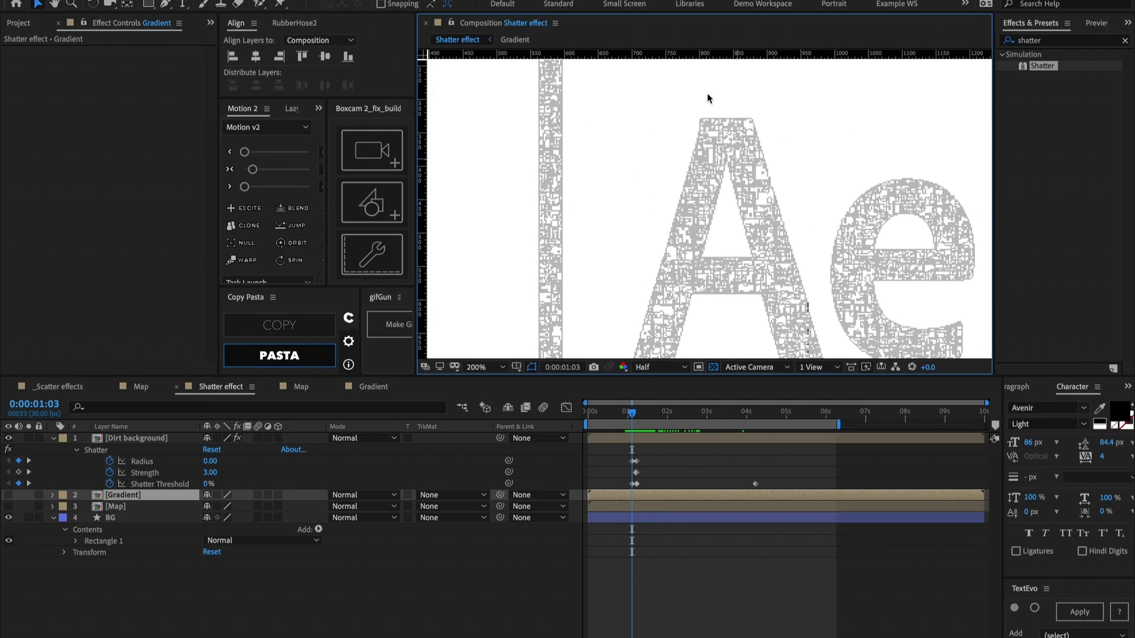
drag(593, 157, 547, 140)
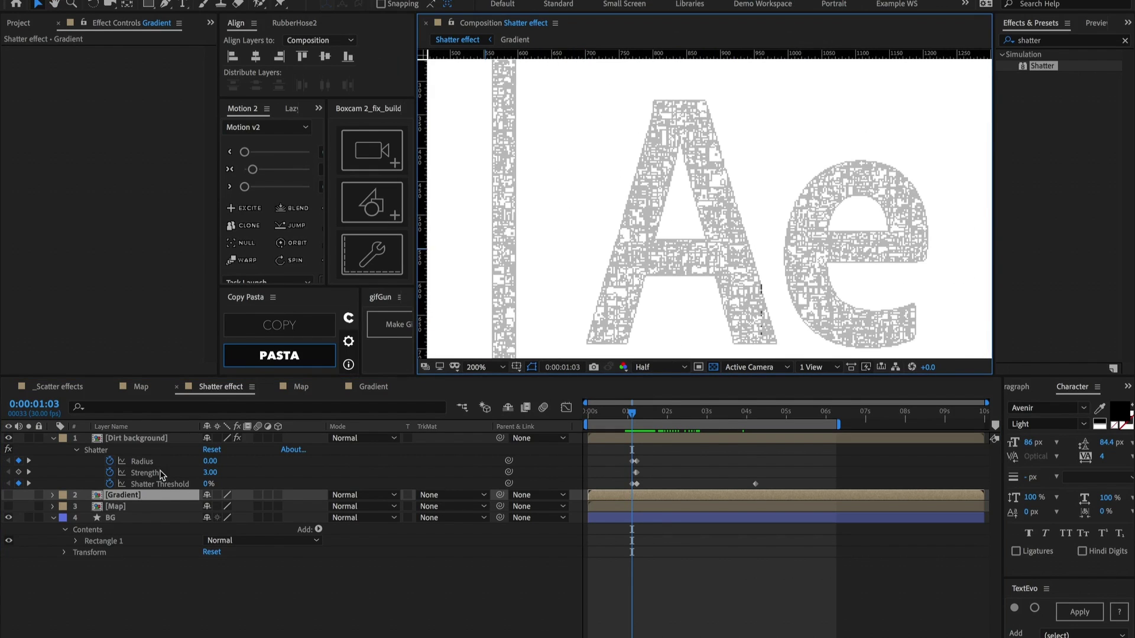
double_click(120, 507)
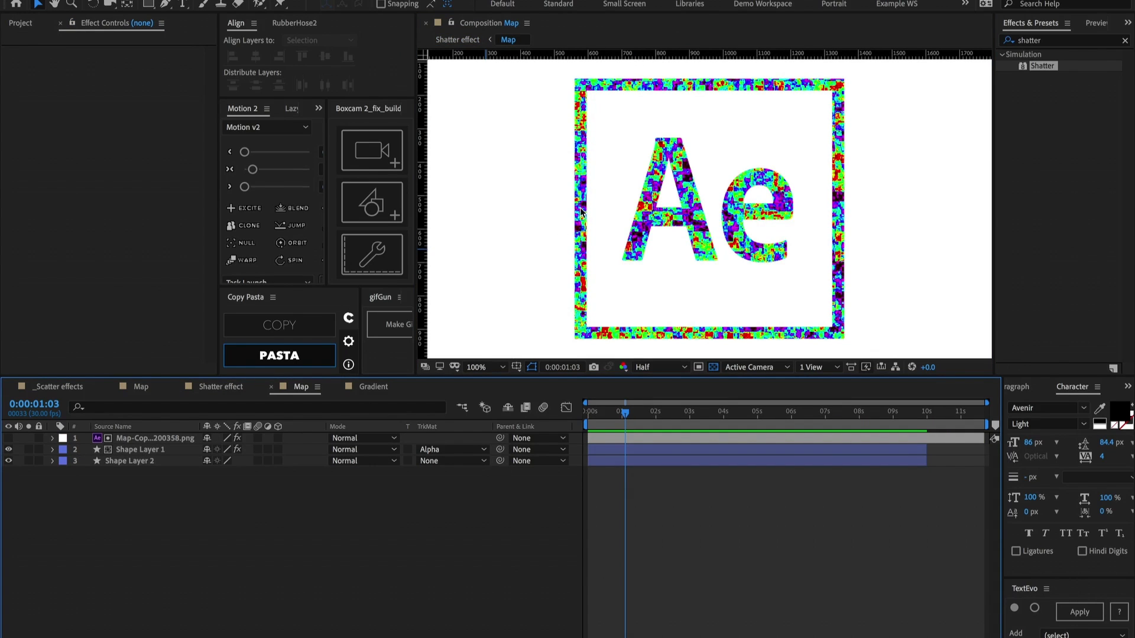
key(Tab)
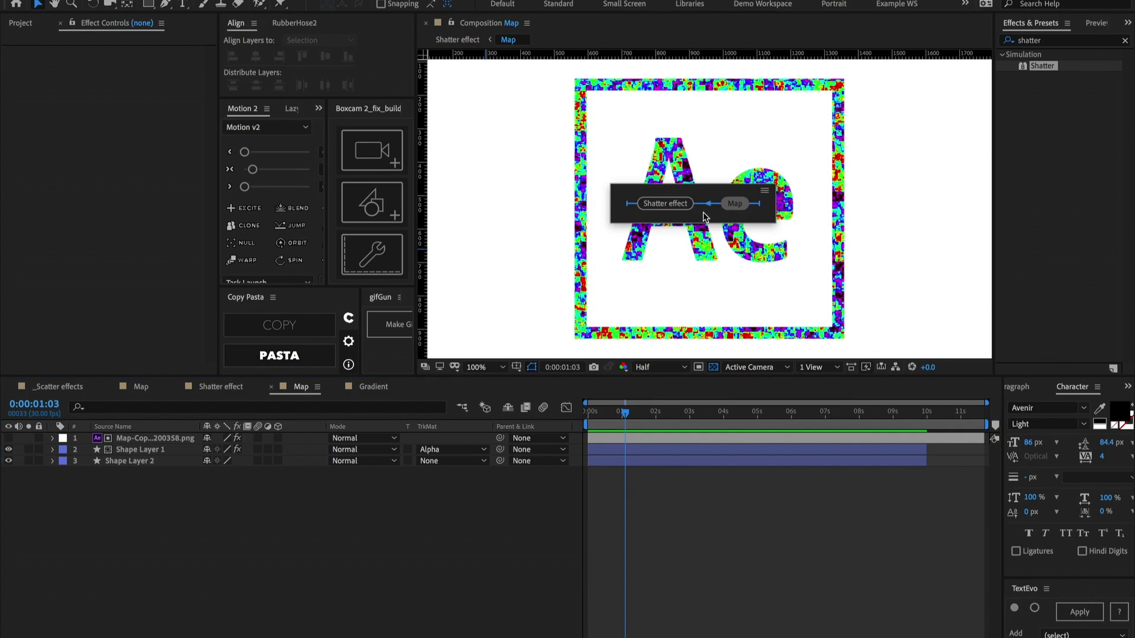
click(665, 193)
scroll(618, 177, down, 3)
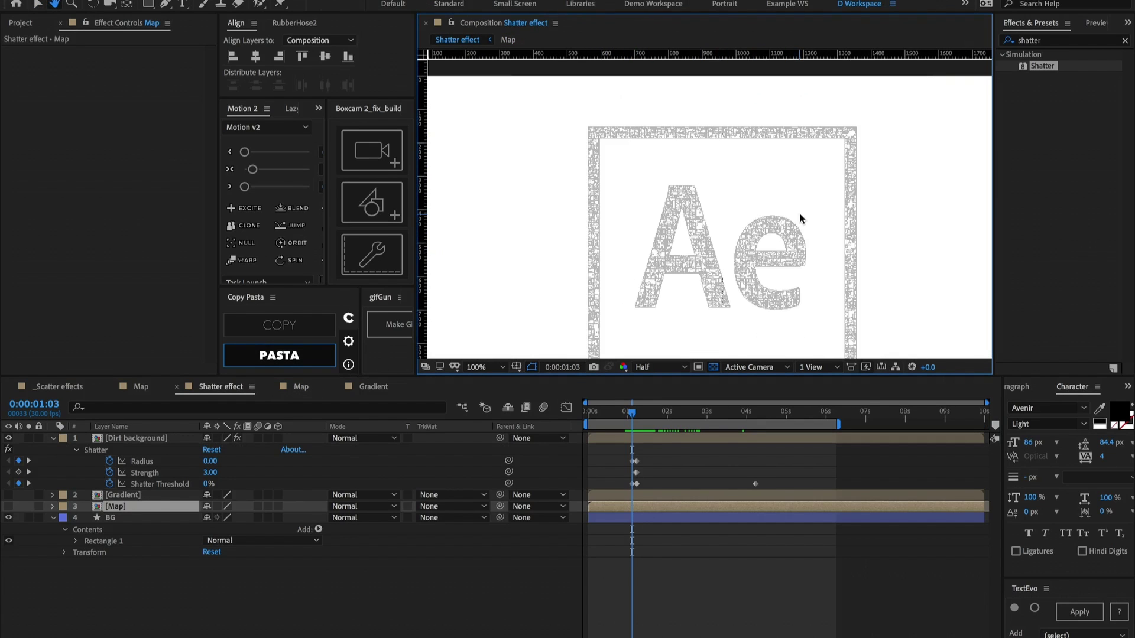
drag(801, 222, 722, 213)
scroll(760, 249, down, 3)
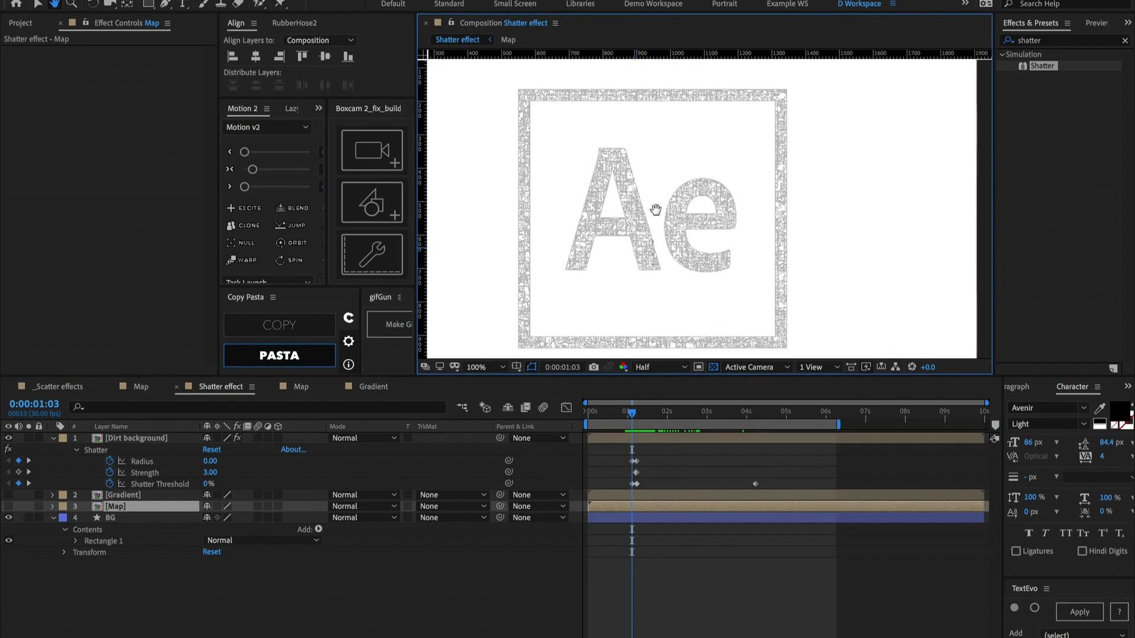
Select the Dirt background layer and scrub through the wireframe shatter to 0:00:02:10.
click(131, 500)
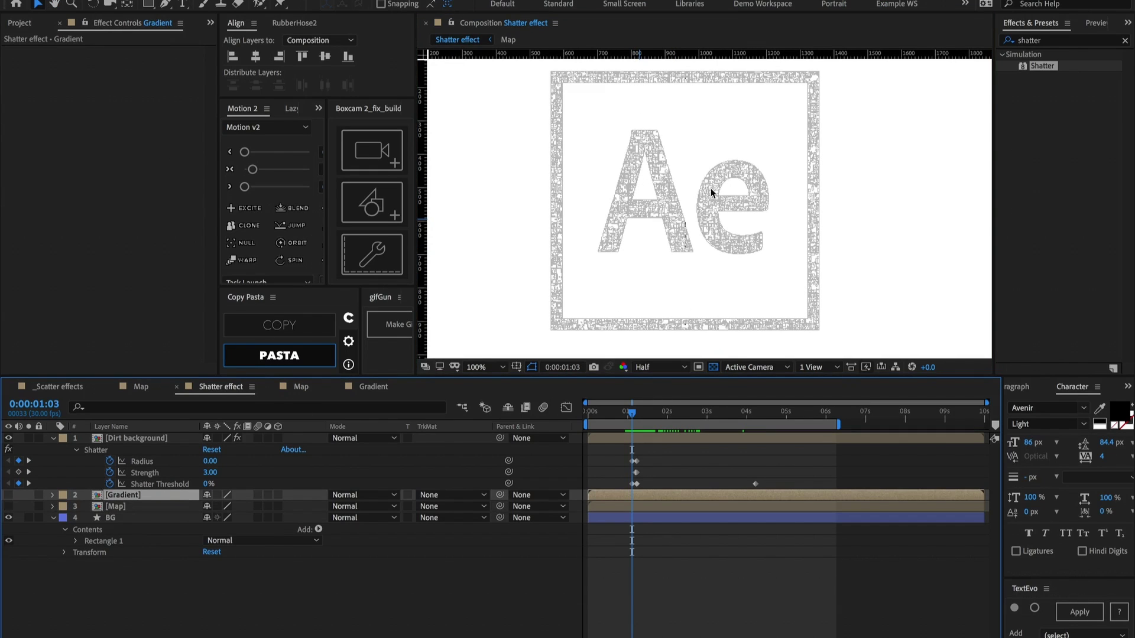
click(127, 440)
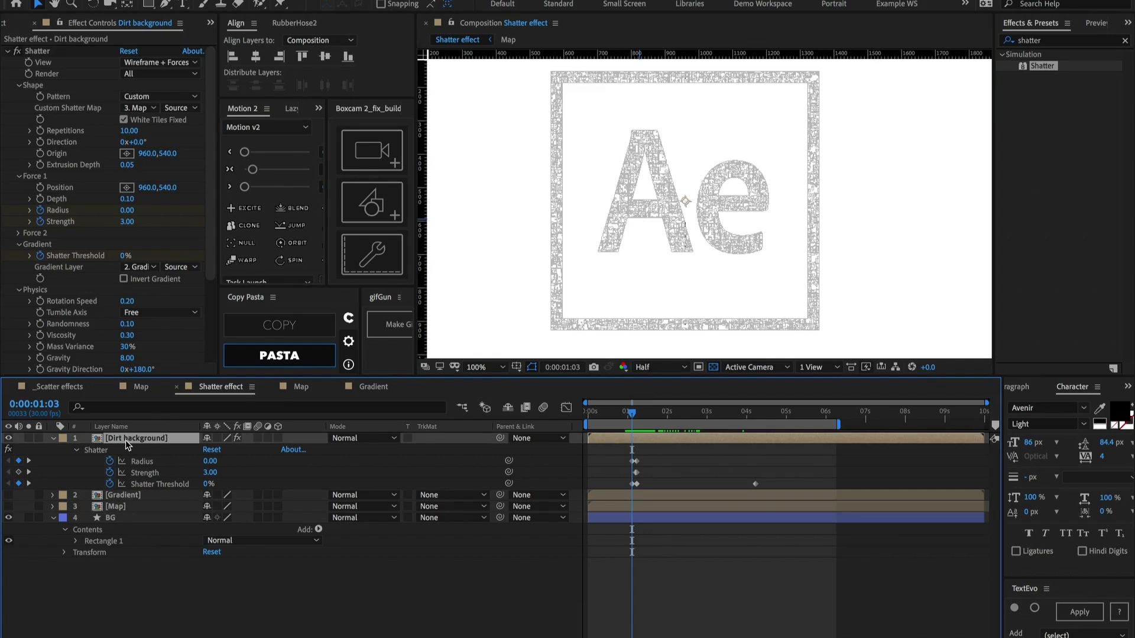
drag(633, 418, 681, 418)
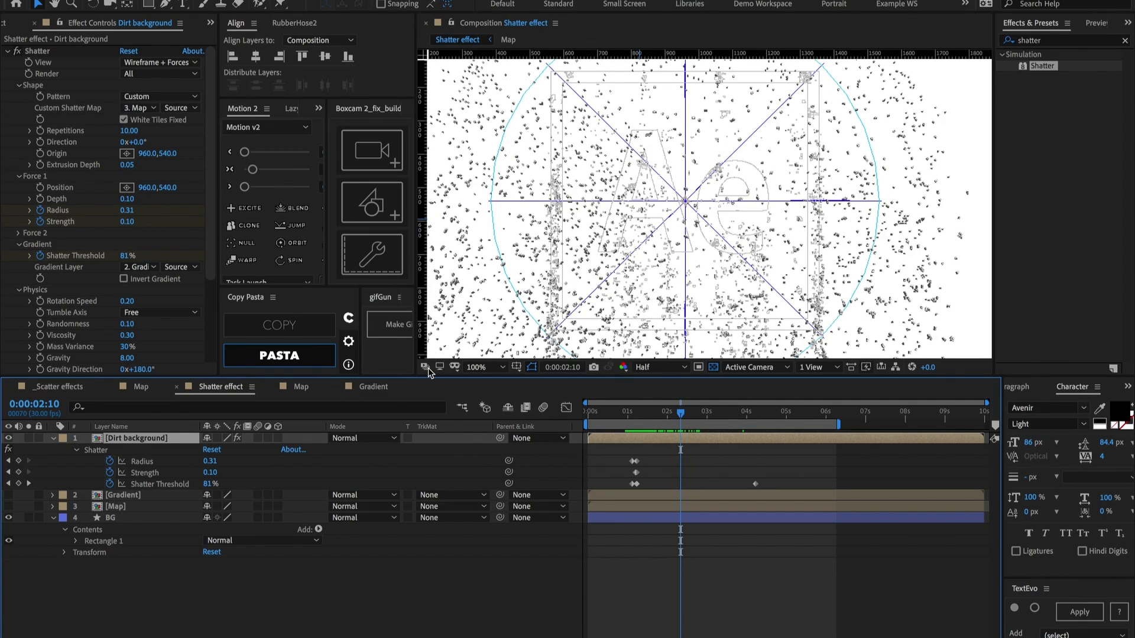
Try a default linear Gradient Ramp on Shape Layer 1 in the Gradient comp and check the resulting break-up in the Shatter effect comp.
click(371, 388)
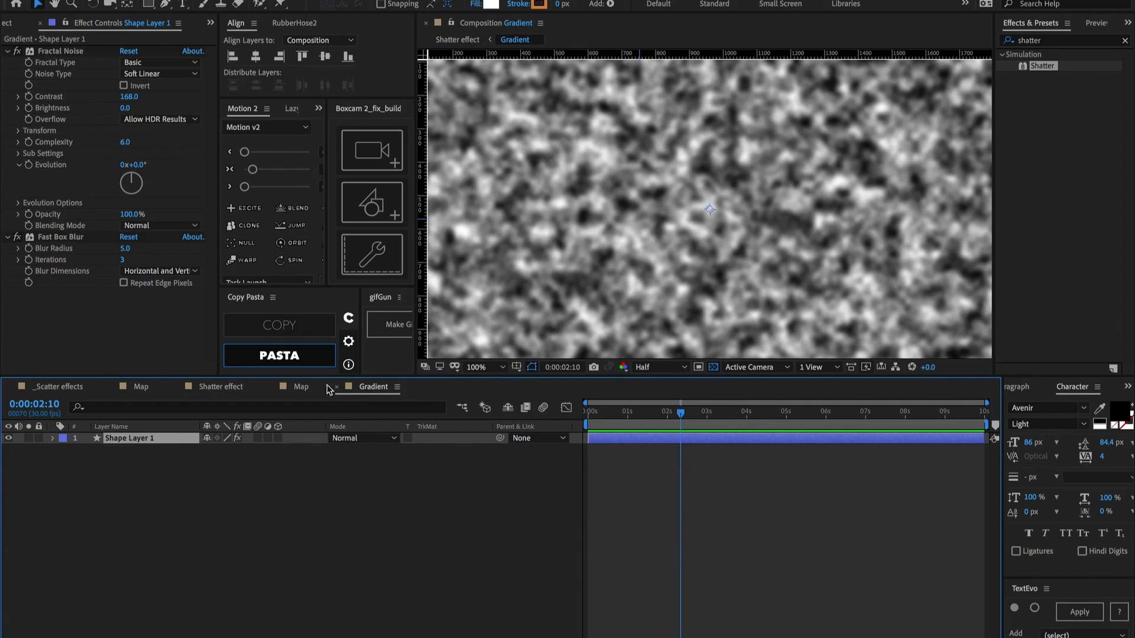
click(275, 495)
click(1064, 43)
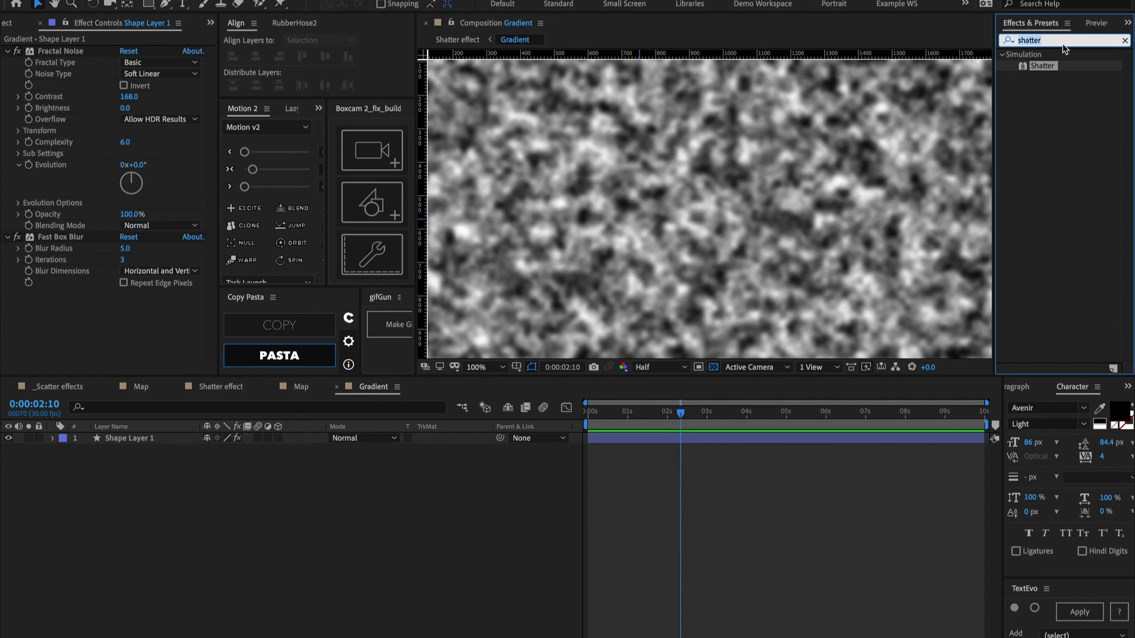
text(ramp)
drag(1070, 70, 754, 225)
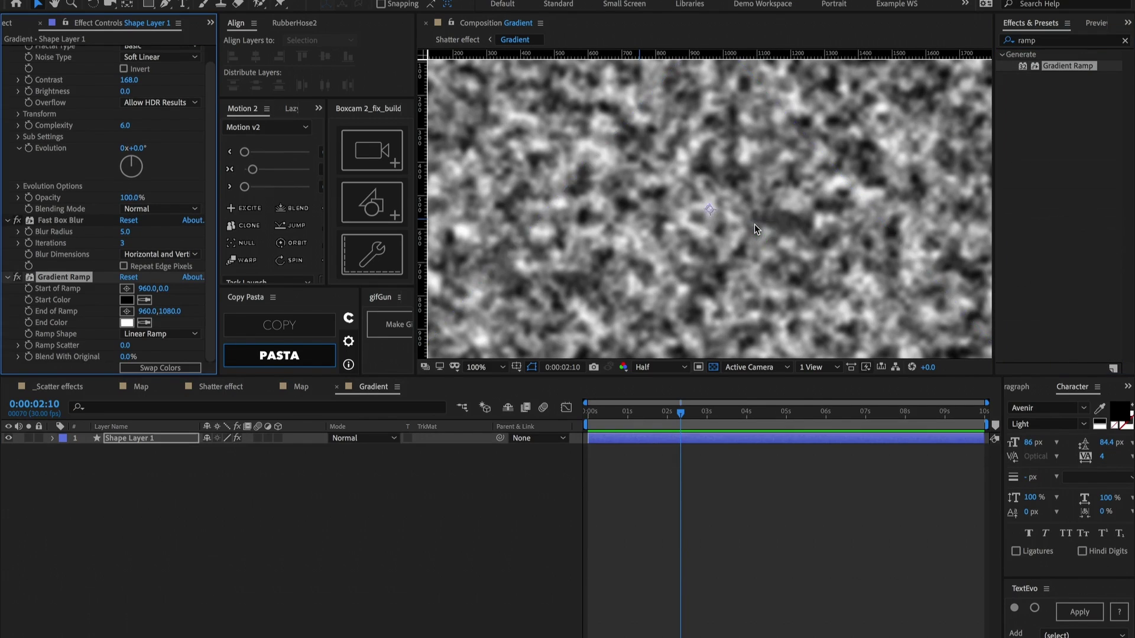
key(Tab)
click(626, 506)
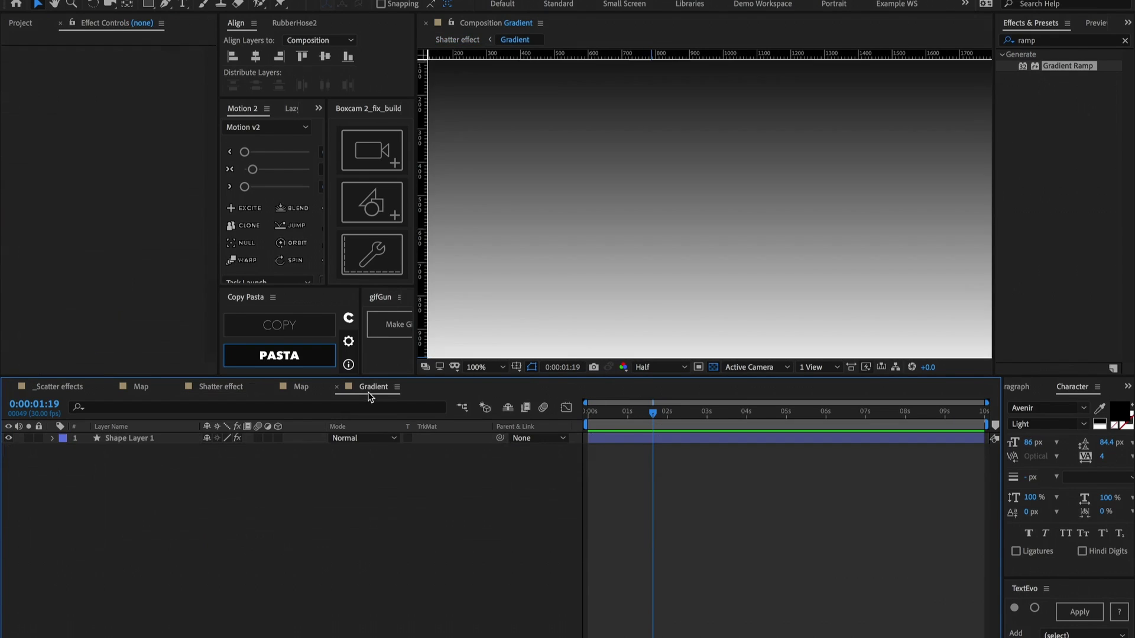
click(373, 387)
click(210, 387)
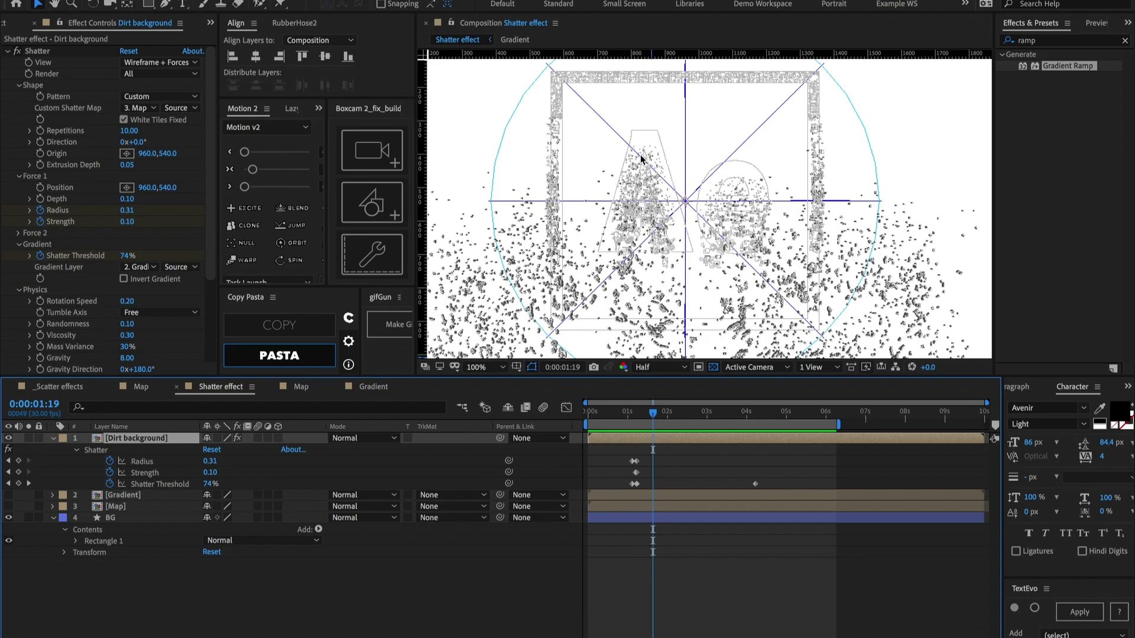
Delete the Gradient Ramp effect from Shape Layer 1 in the Gradient comp.
click(376, 387)
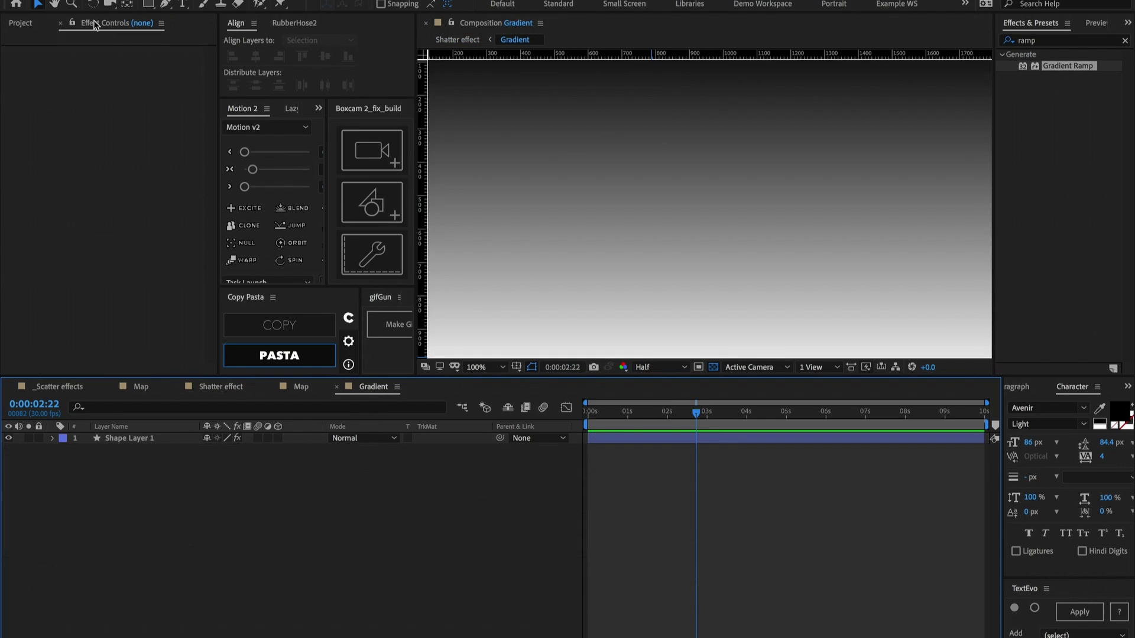
click(127, 438)
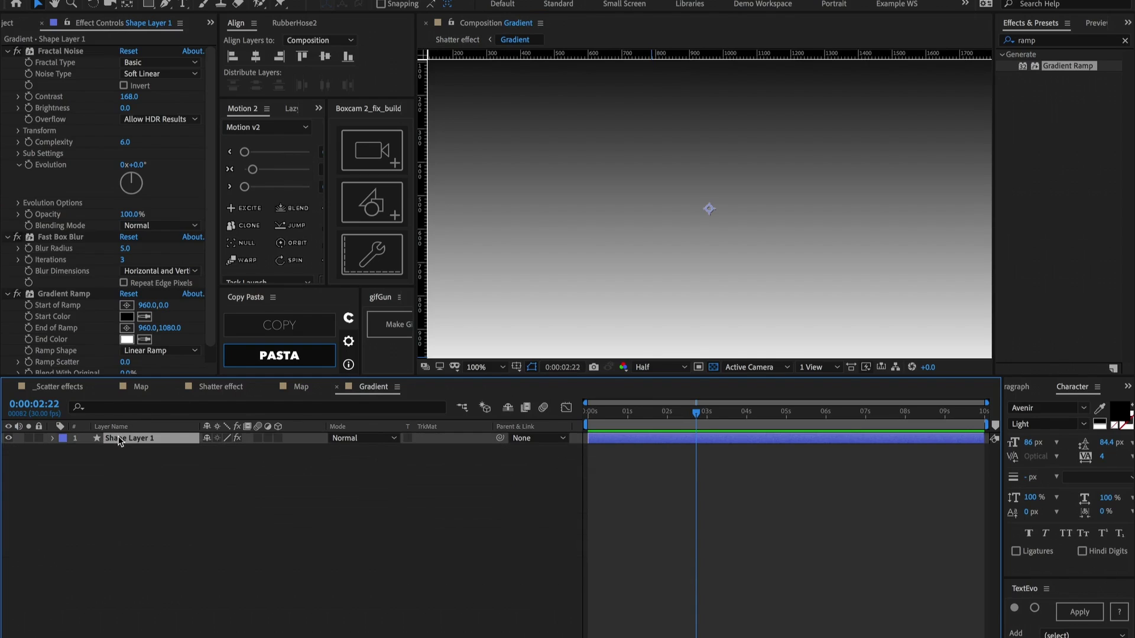
click(53, 296)
key(Delete)
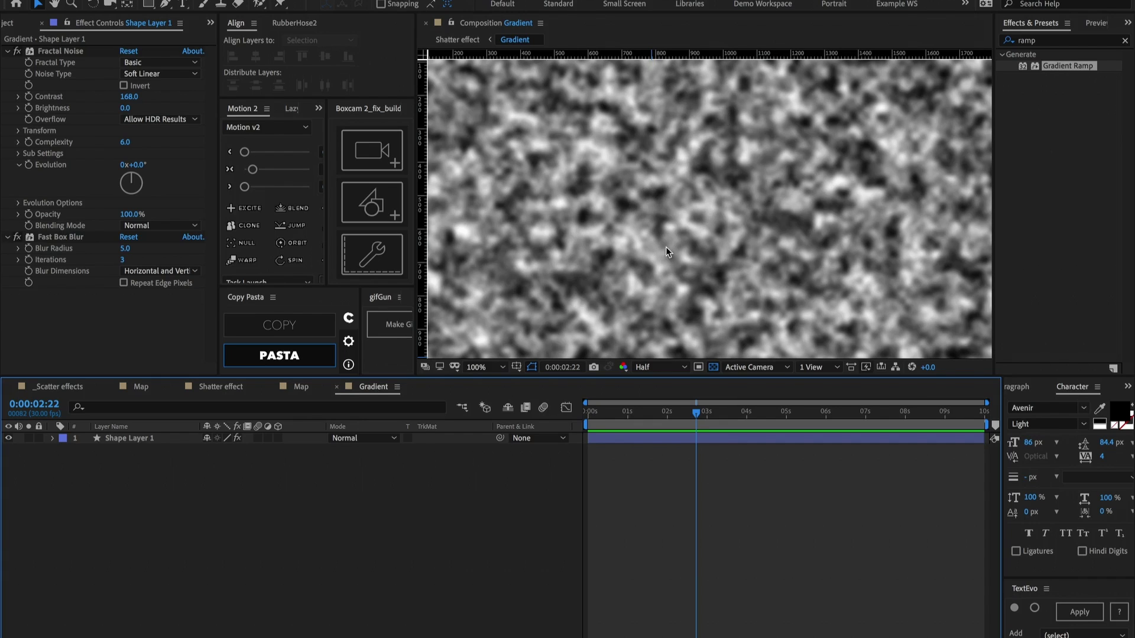
Return to the Shatter effect comp and set the Dirt background's Shatter view to Rendered.
key(Tab)
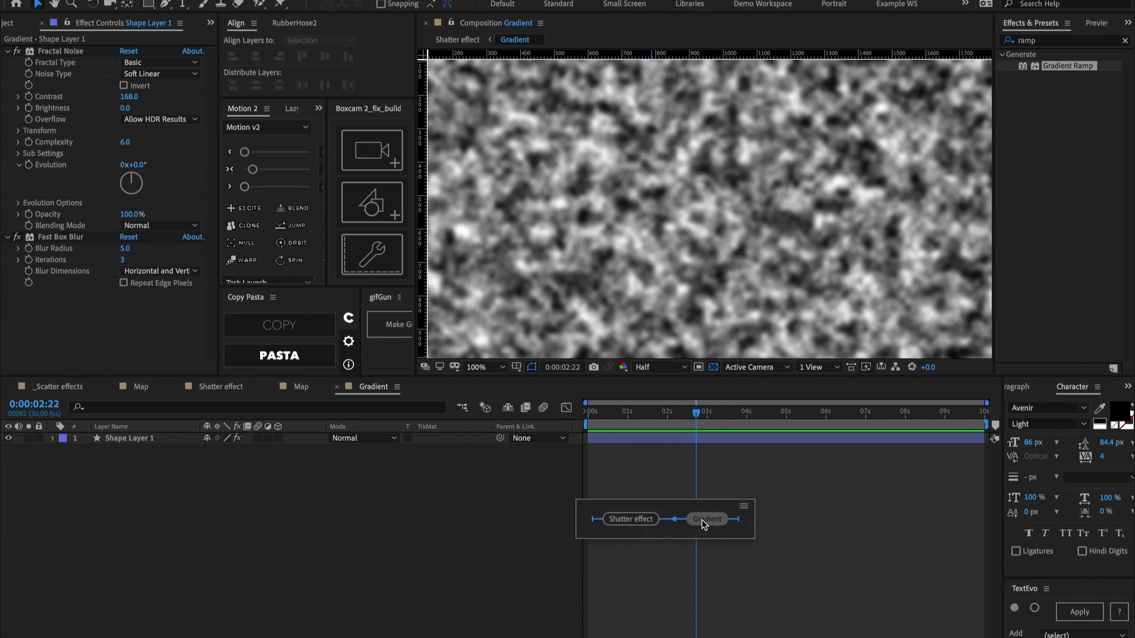
click(622, 520)
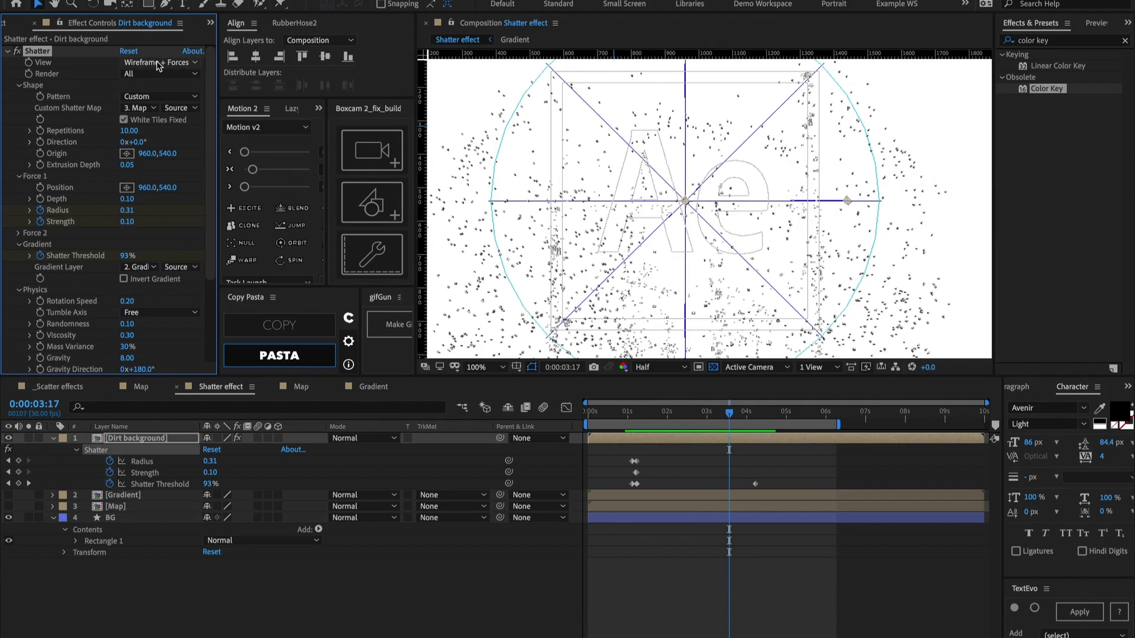
click(159, 63)
click(145, 69)
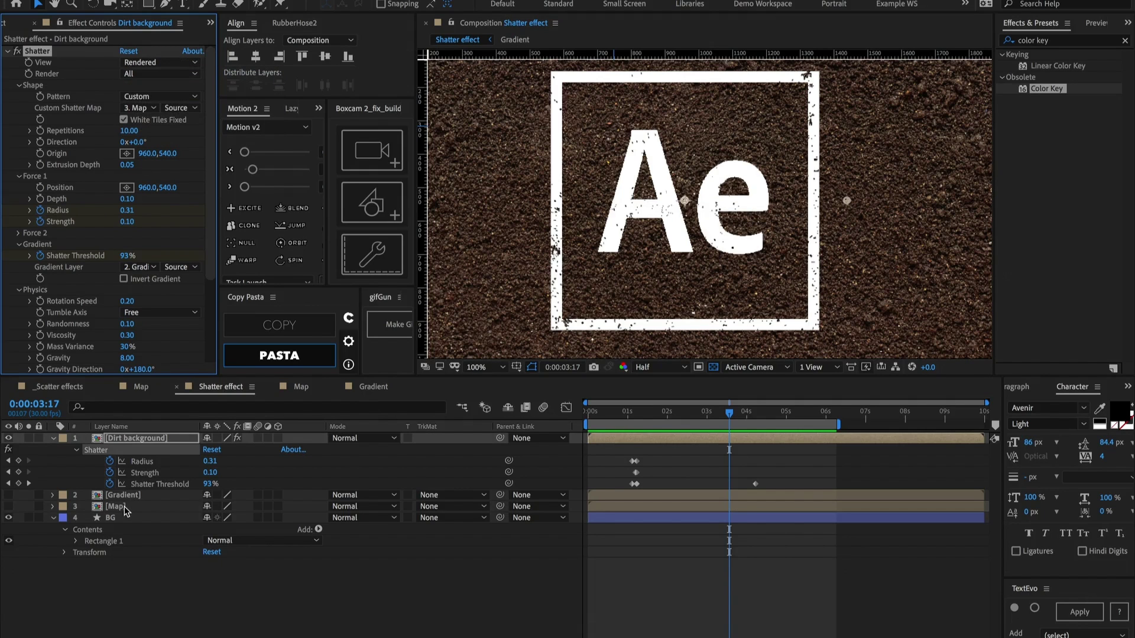
Duplicate the Map layer, then make the lower copy above BG visible and solo it.
click(125, 511)
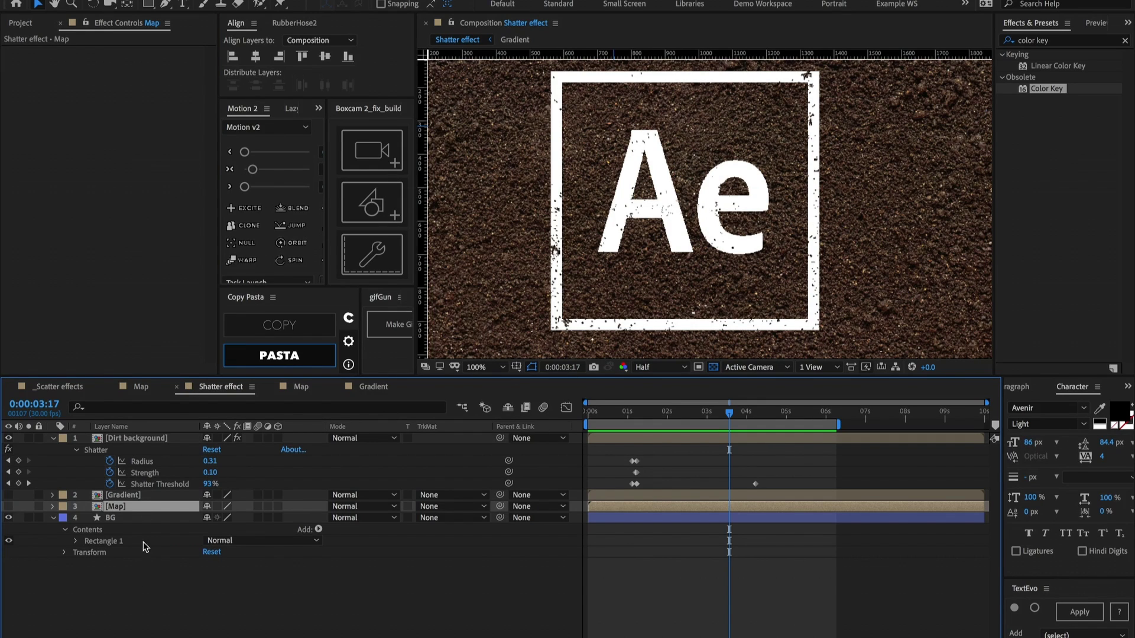
key(ctrl+d)
click(110, 519)
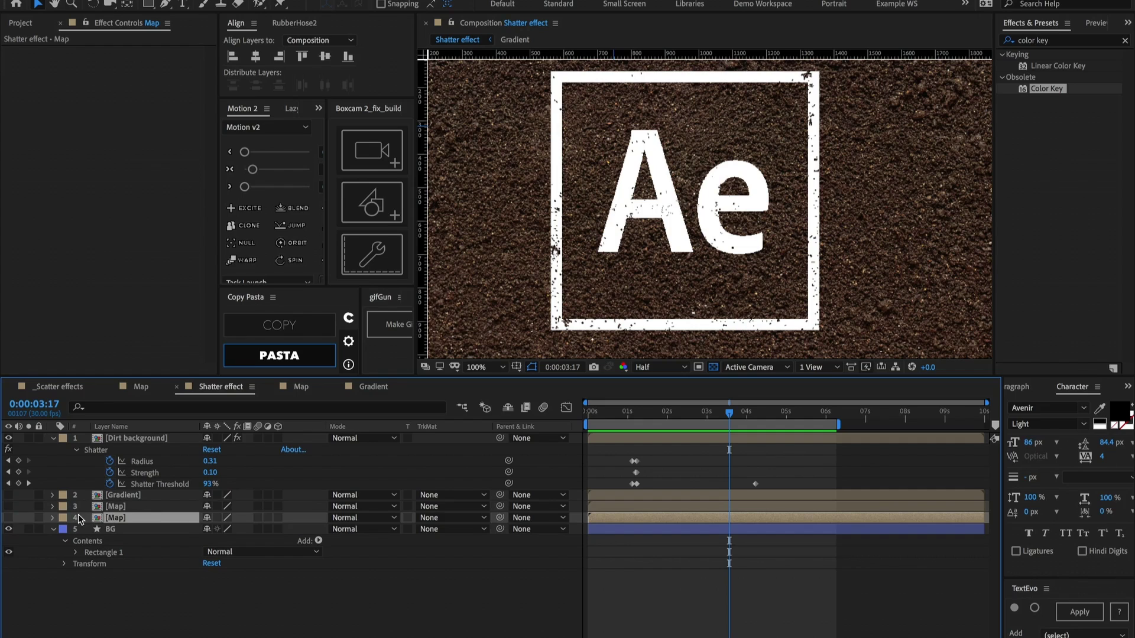
click(9, 518)
click(29, 518)
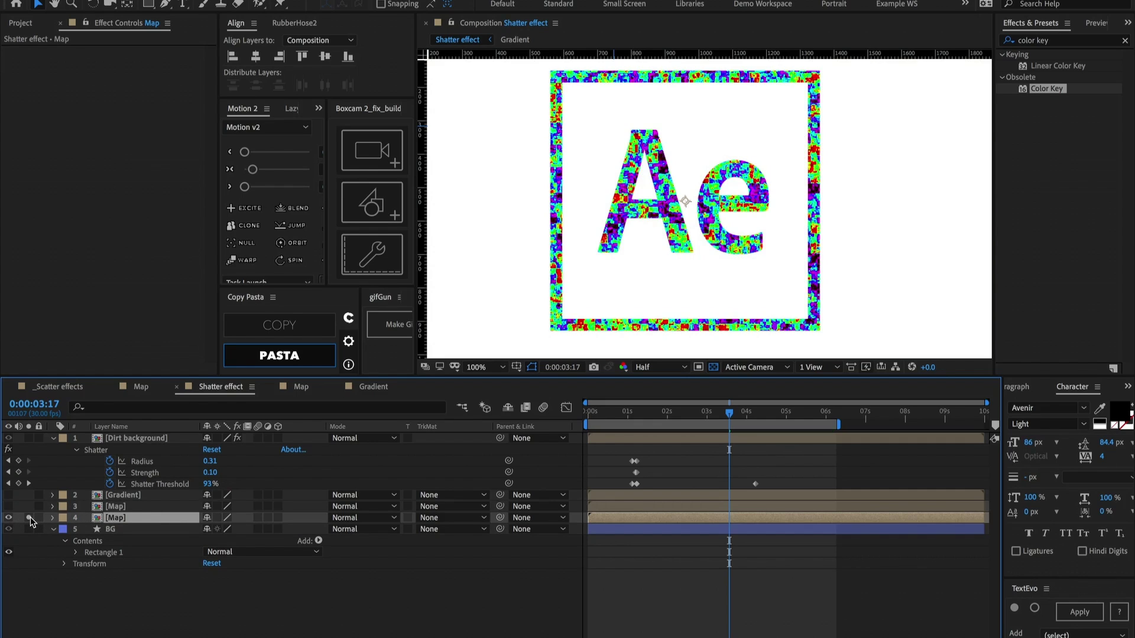
Apply Color Key to the soloed Map copy and sample the white background as its key color.
drag(1055, 90, 748, 74)
click(145, 63)
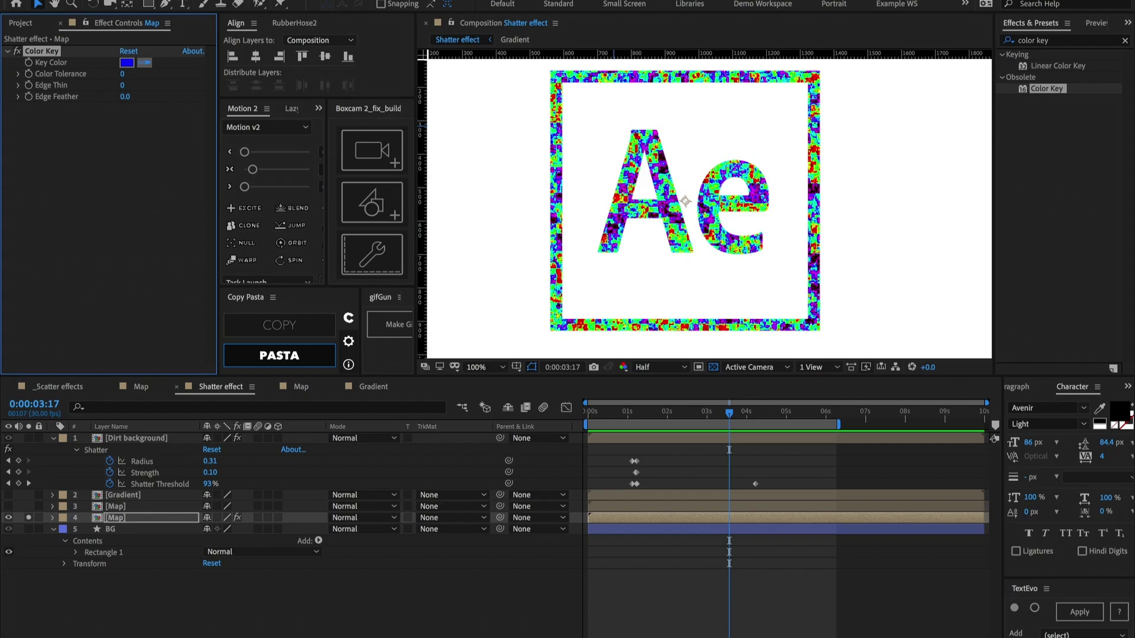
click(522, 126)
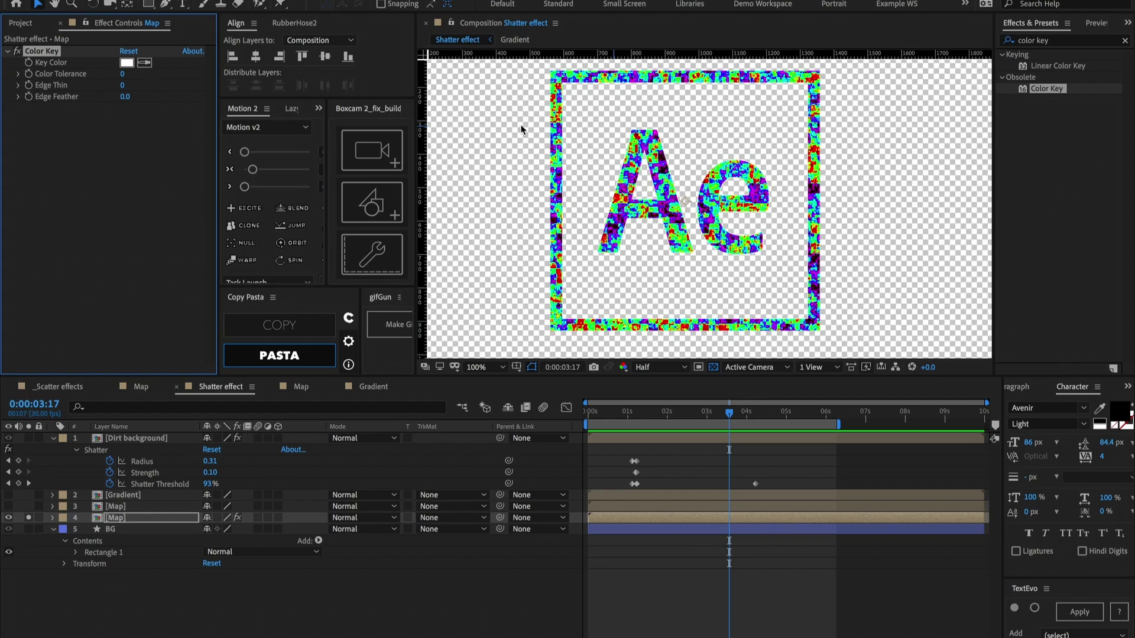
Add a red Fill effect to the soloed Map copy and invert it so the area around the logo is filled.
click(1068, 42)
text(fill)
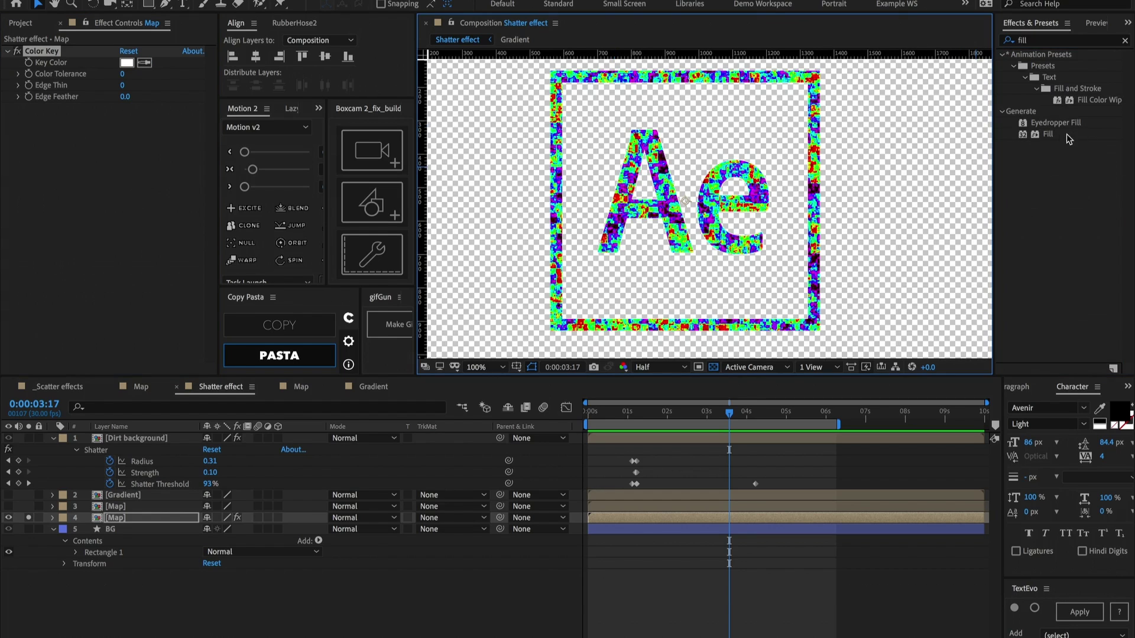
drag(1047, 134, 709, 177)
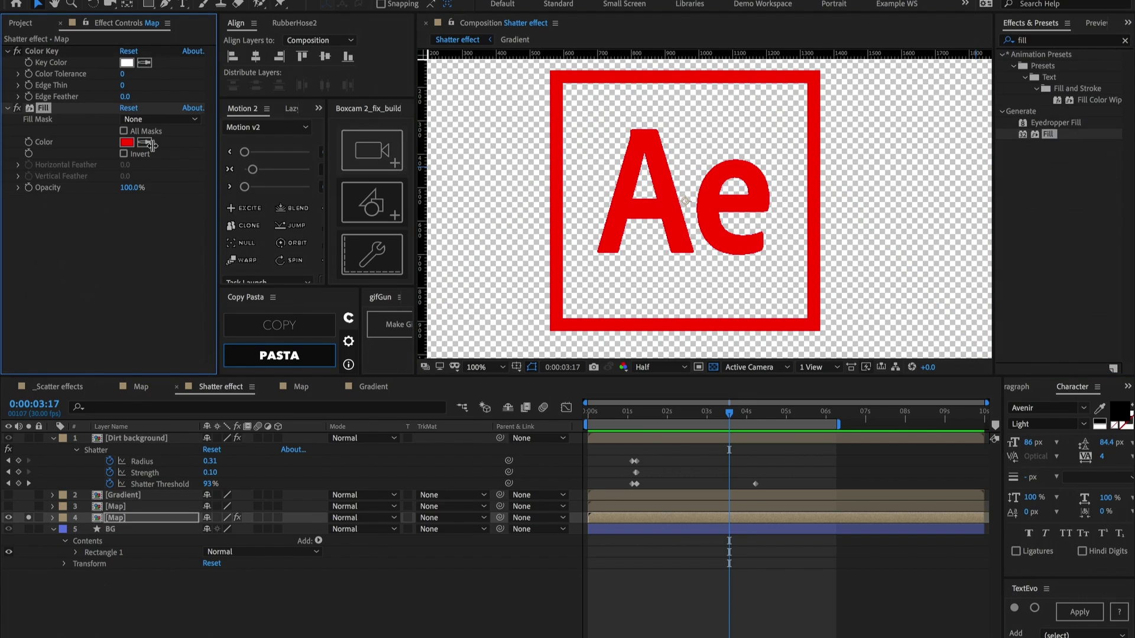
click(124, 154)
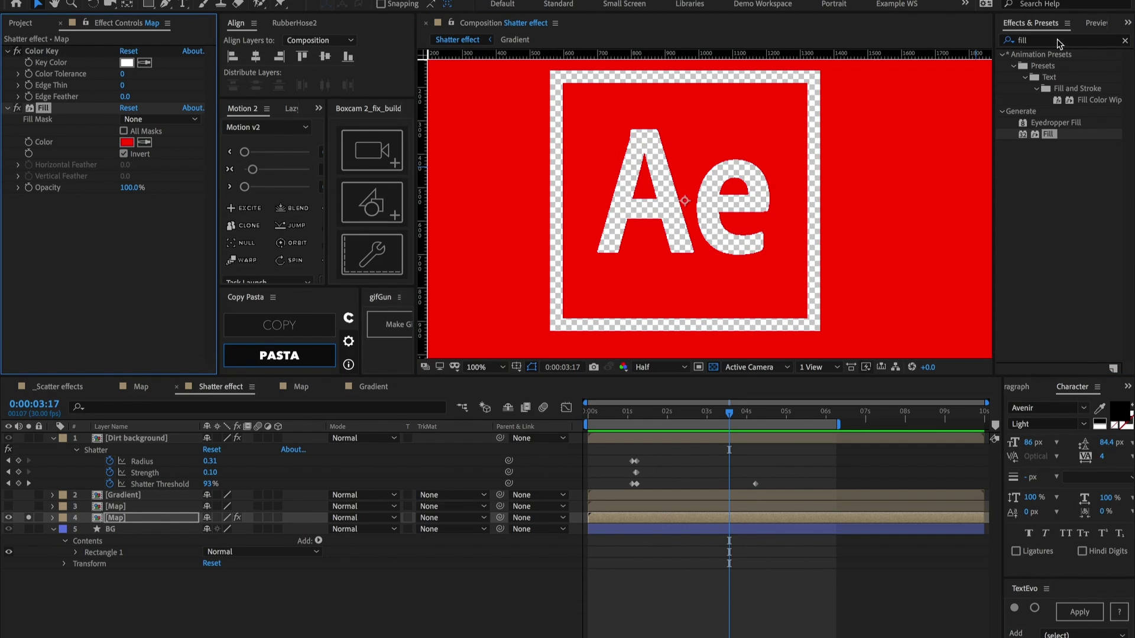
Add a Drop Shadow to the Map copy with Shadow Only enabled, Distance 0 and Softness 30.
double_click(1050, 44)
text(drop)
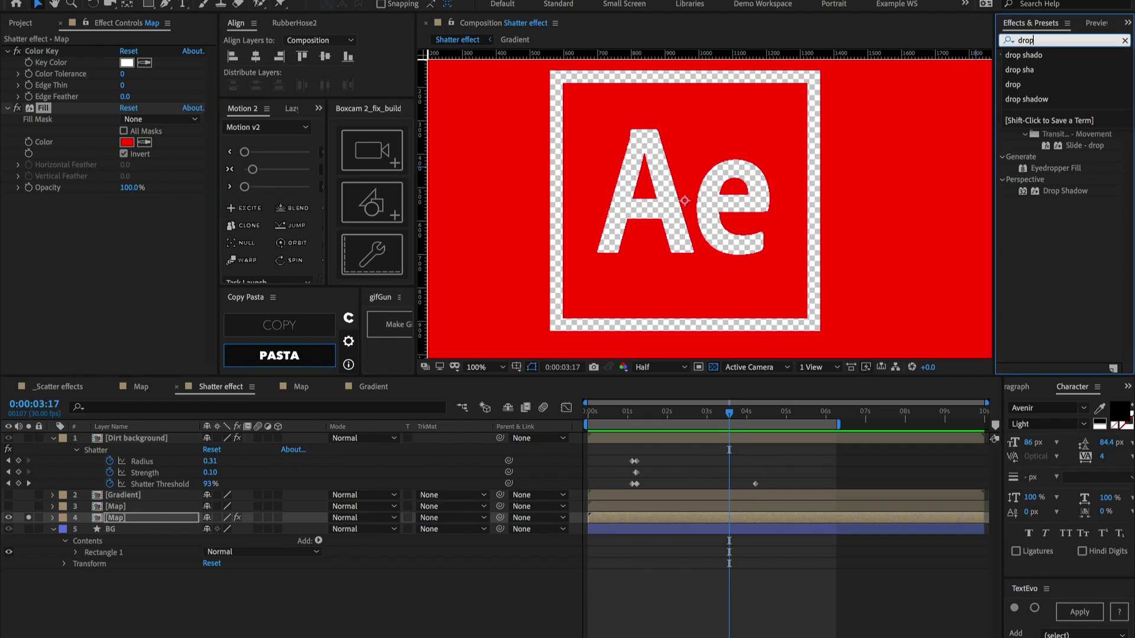
drag(1055, 196, 650, 205)
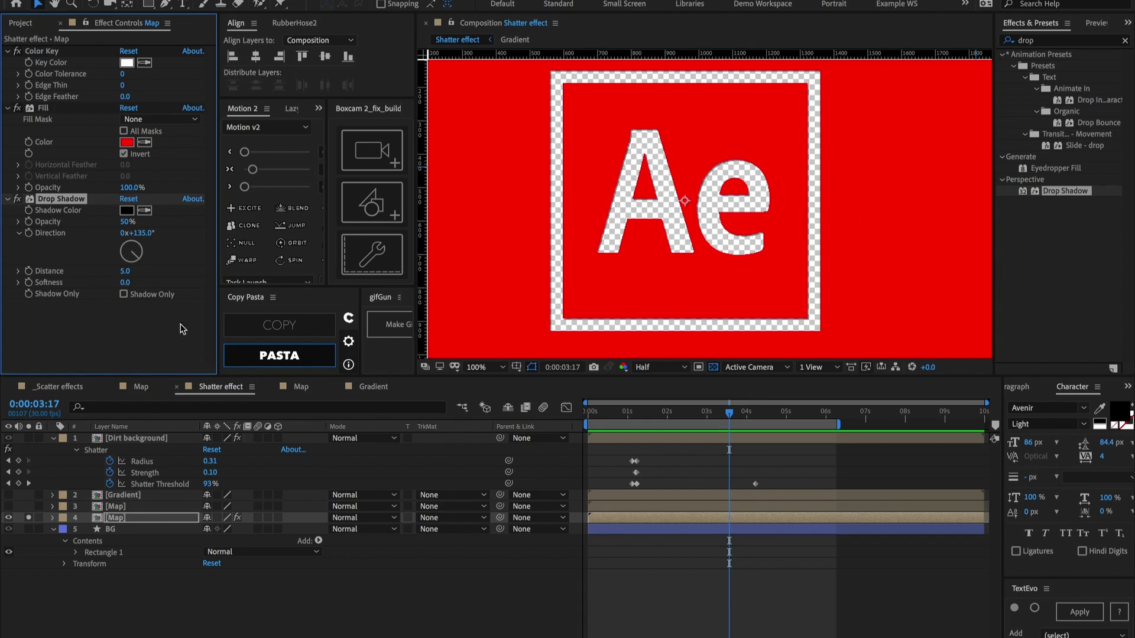
click(124, 295)
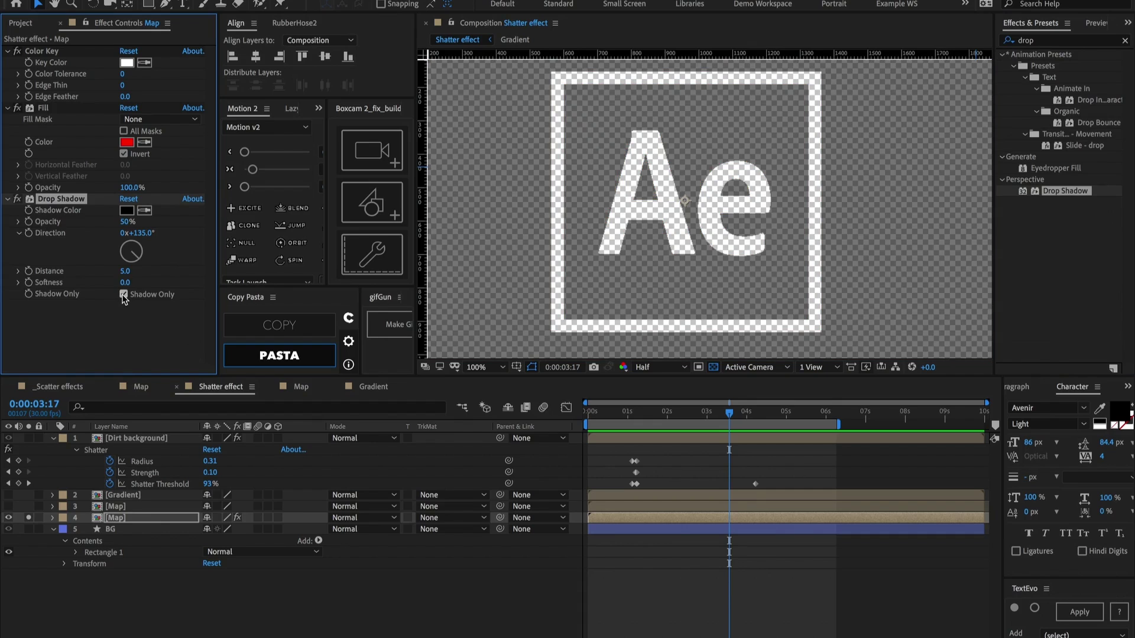
click(125, 271)
text(0)
key(Tab)
text(15)
key(Return)
click(129, 283)
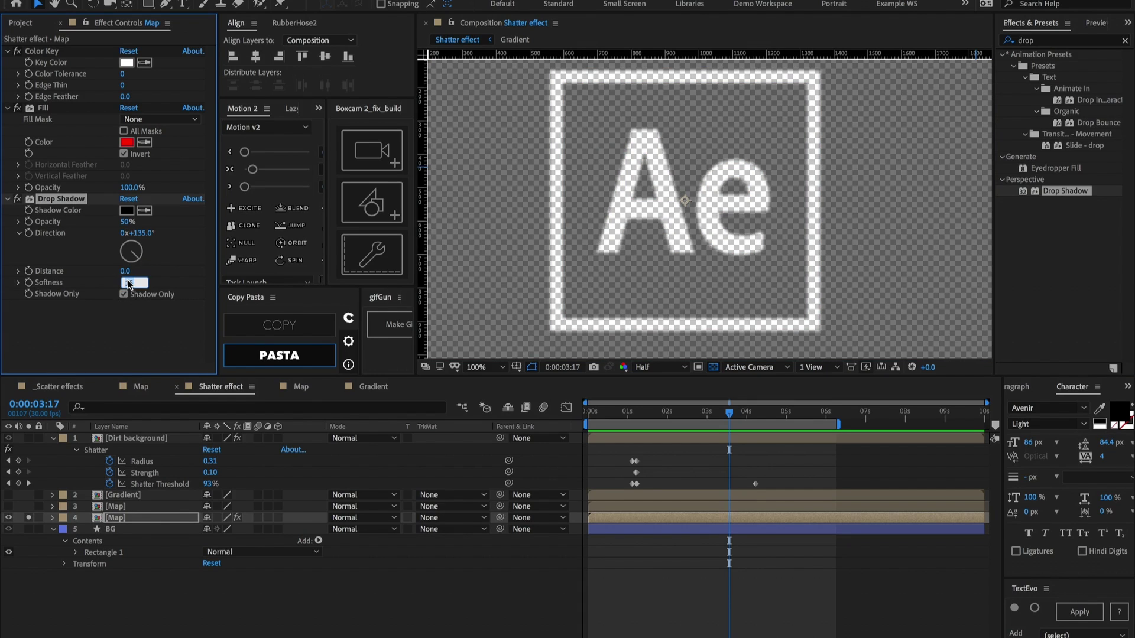
key(Return)
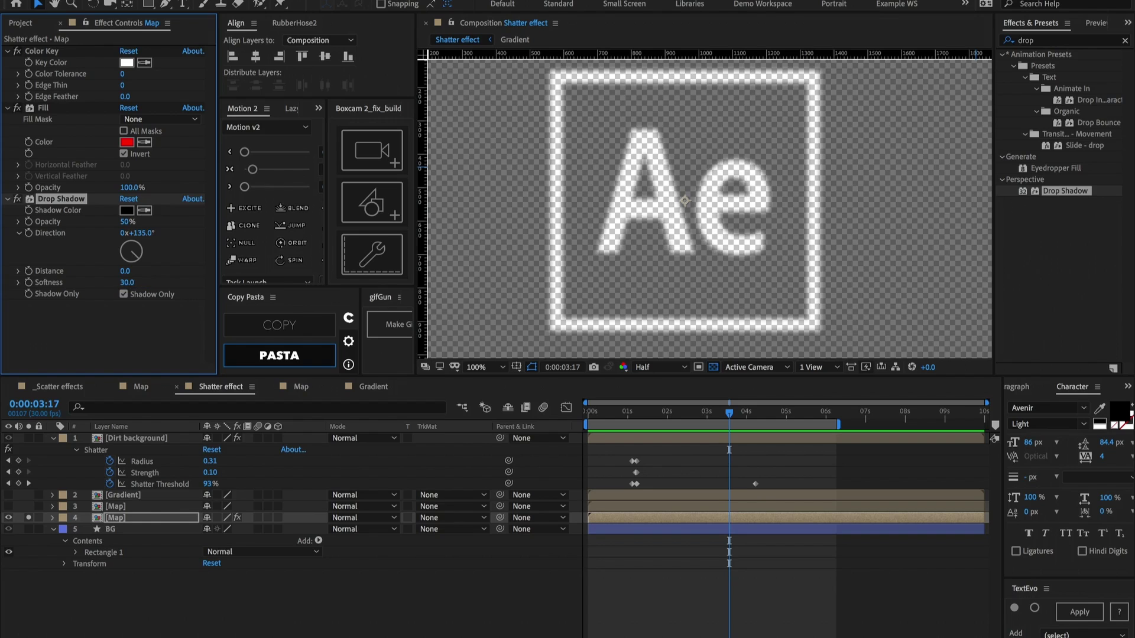
Unsolo the Map copy and check its inner shadow against the dirt background by scrubbing to 0:00:02:23.
click(137, 614)
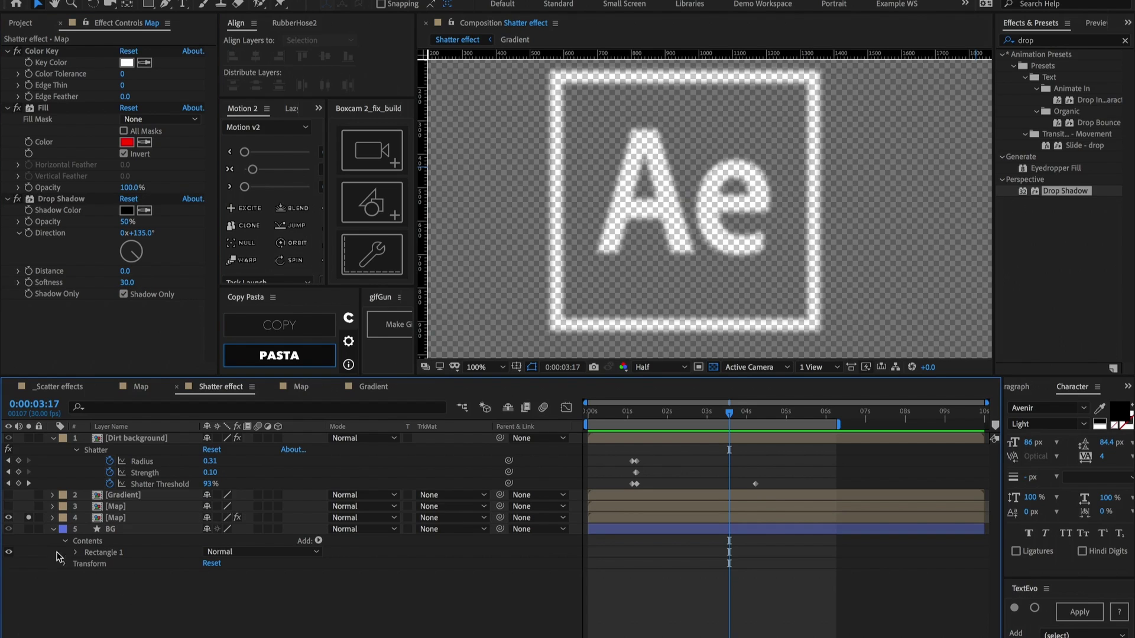
click(28, 518)
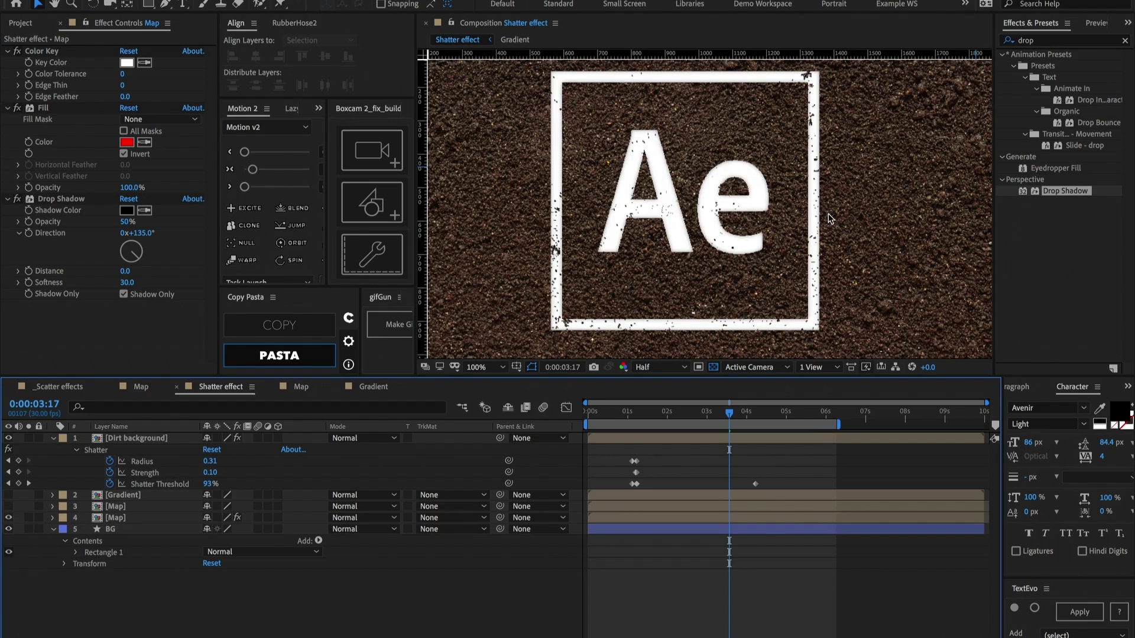
drag(662, 414, 699, 416)
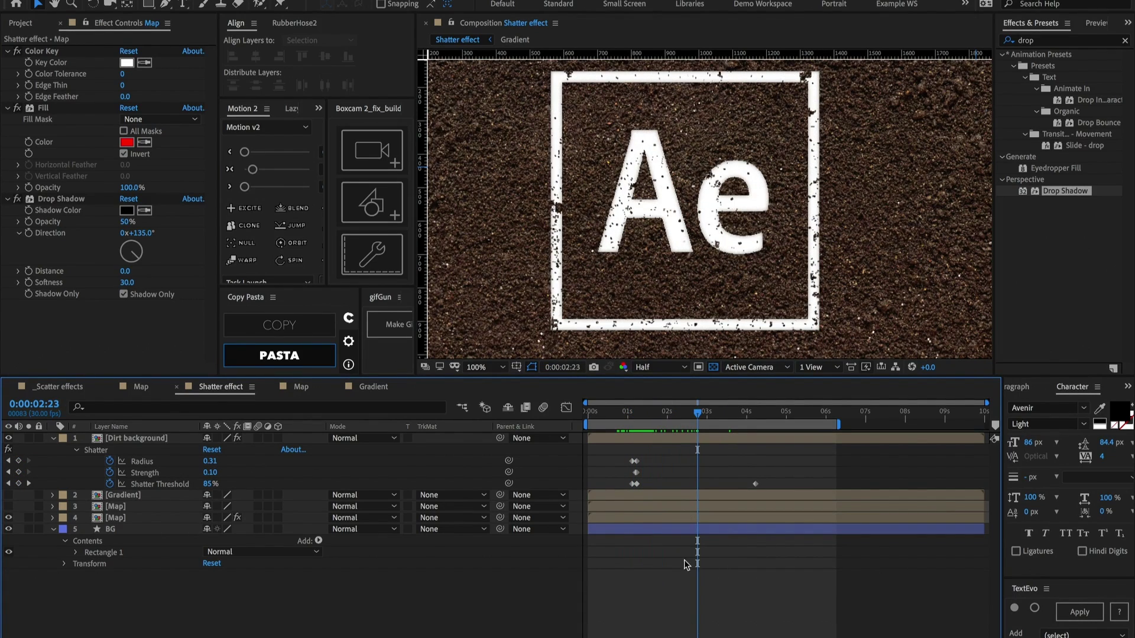
Create a one-node camera using the 28mm preset in the Shatter effect comp.
right_click(636, 584)
mouse_move(677, 521)
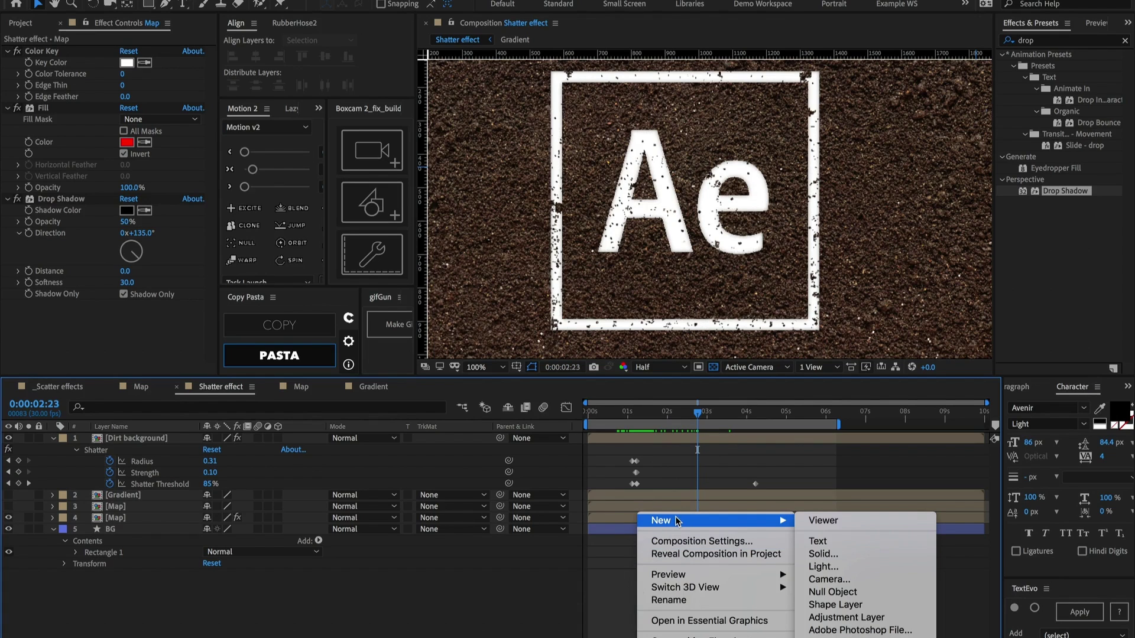
click(839, 580)
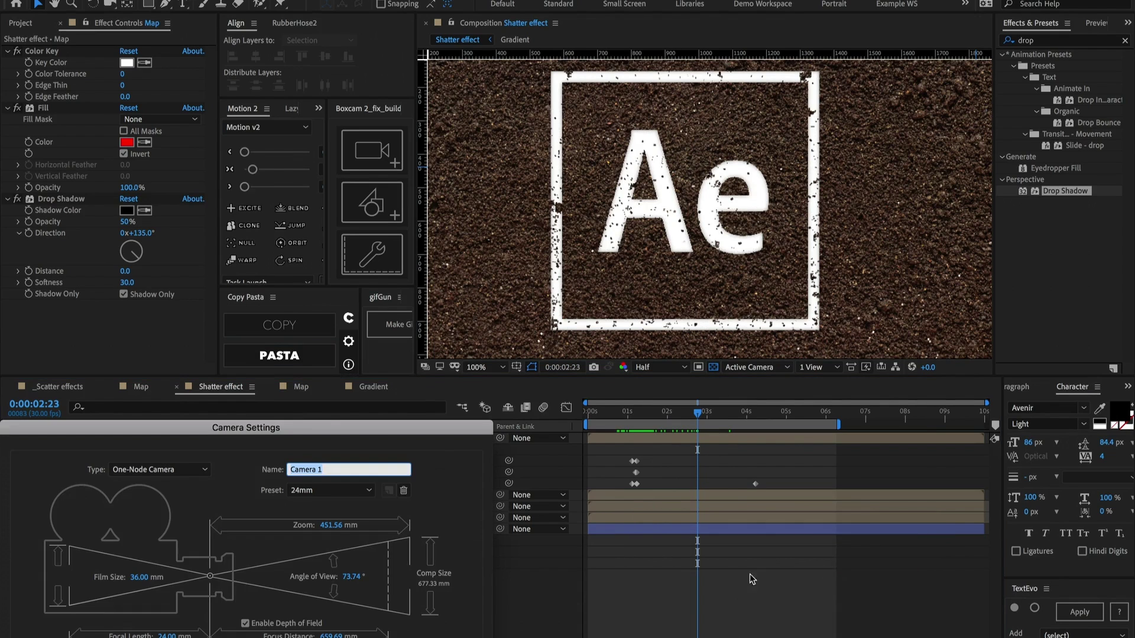
drag(297, 419, 550, 159)
key(Tab)
key(Down)
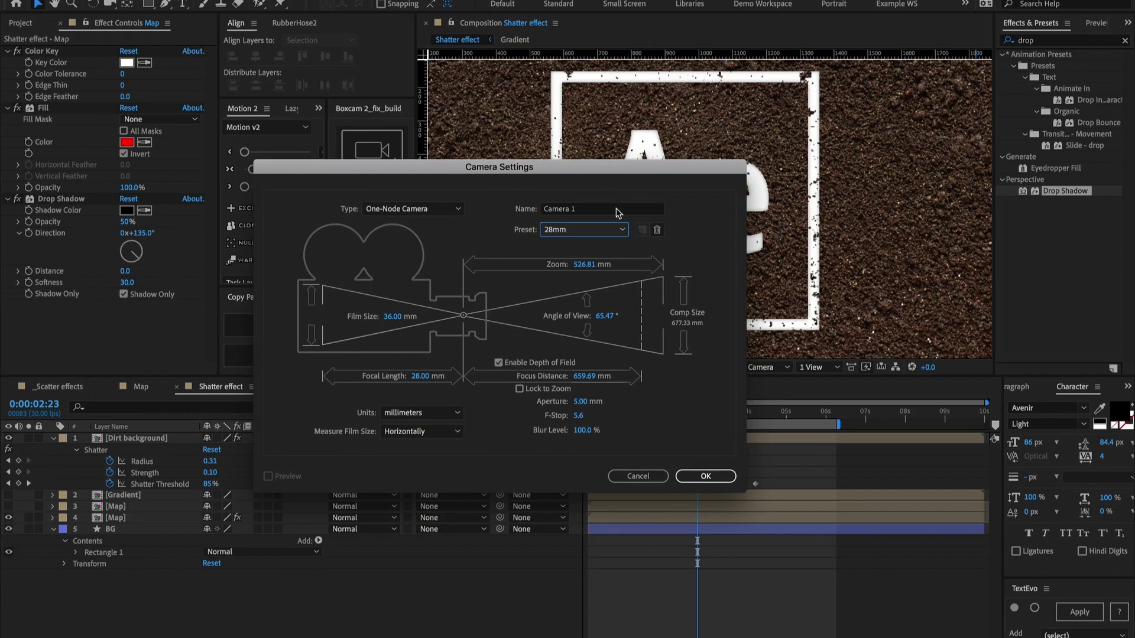
click(593, 238)
click(586, 301)
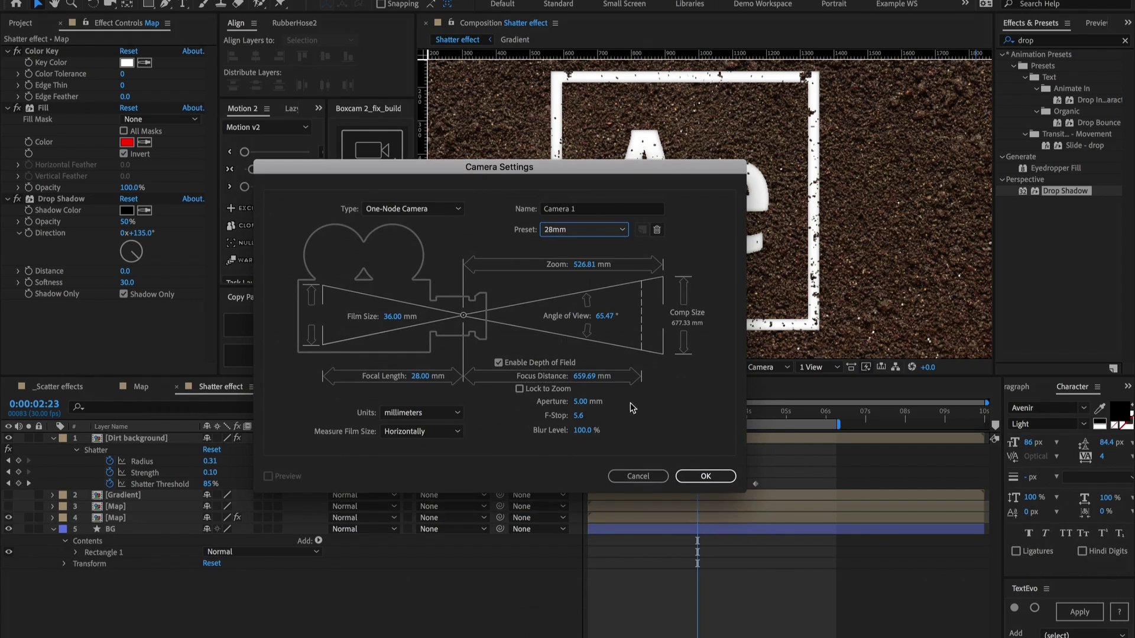
click(706, 476)
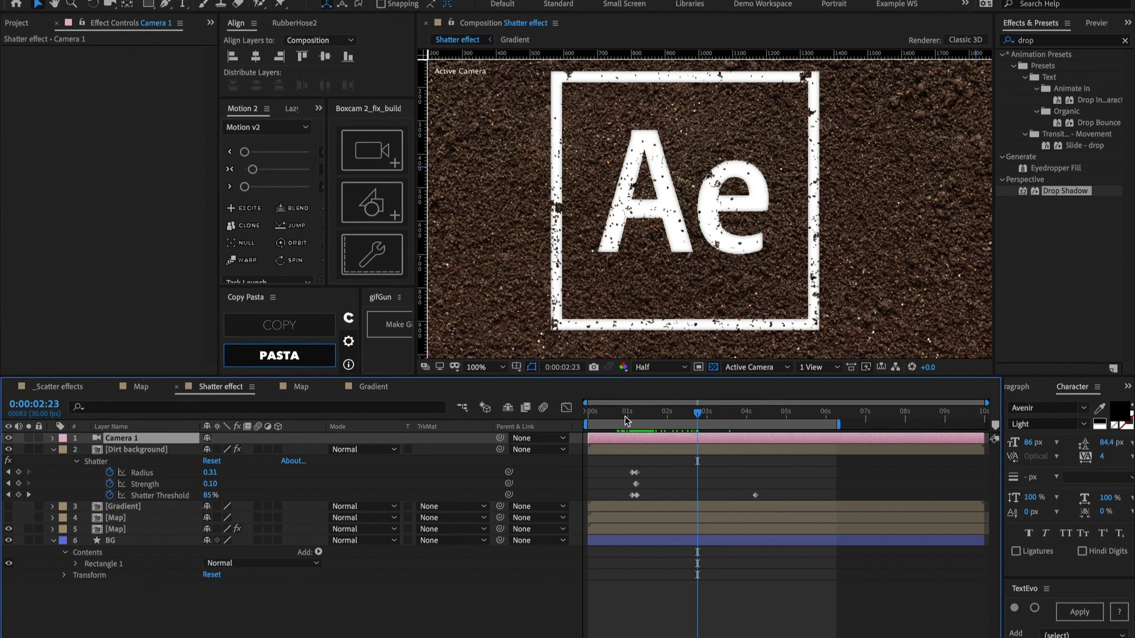
Keyframe Camera 1's Position at 0:00:00:00, and push it in to Z -1056.3 at 0:00:05:24.
drag(625, 416, 561, 436)
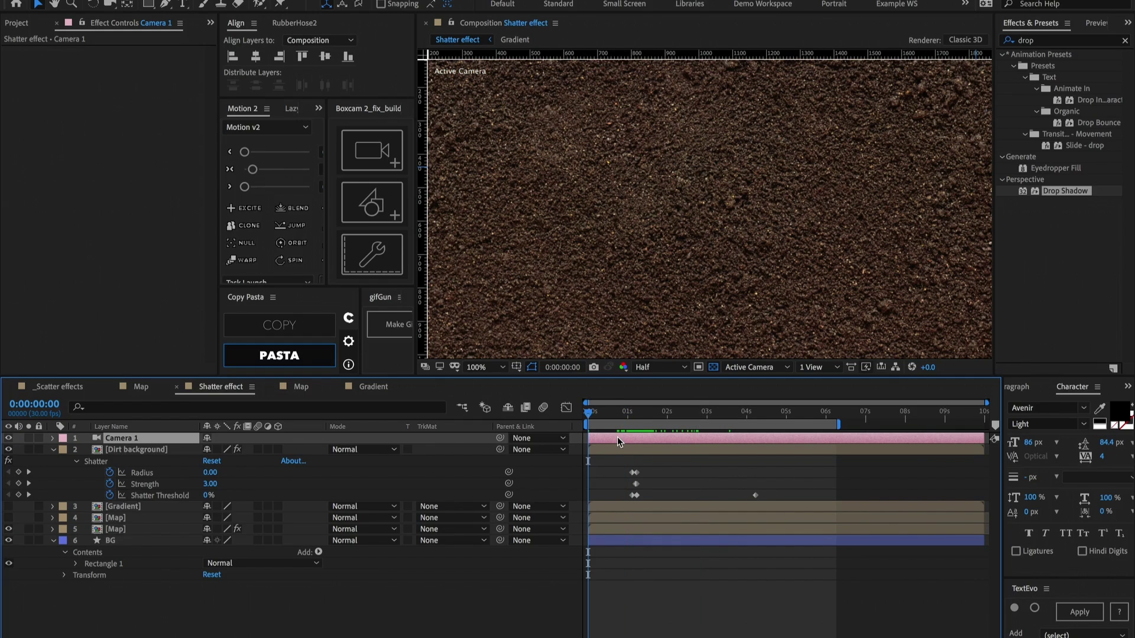
key(p)
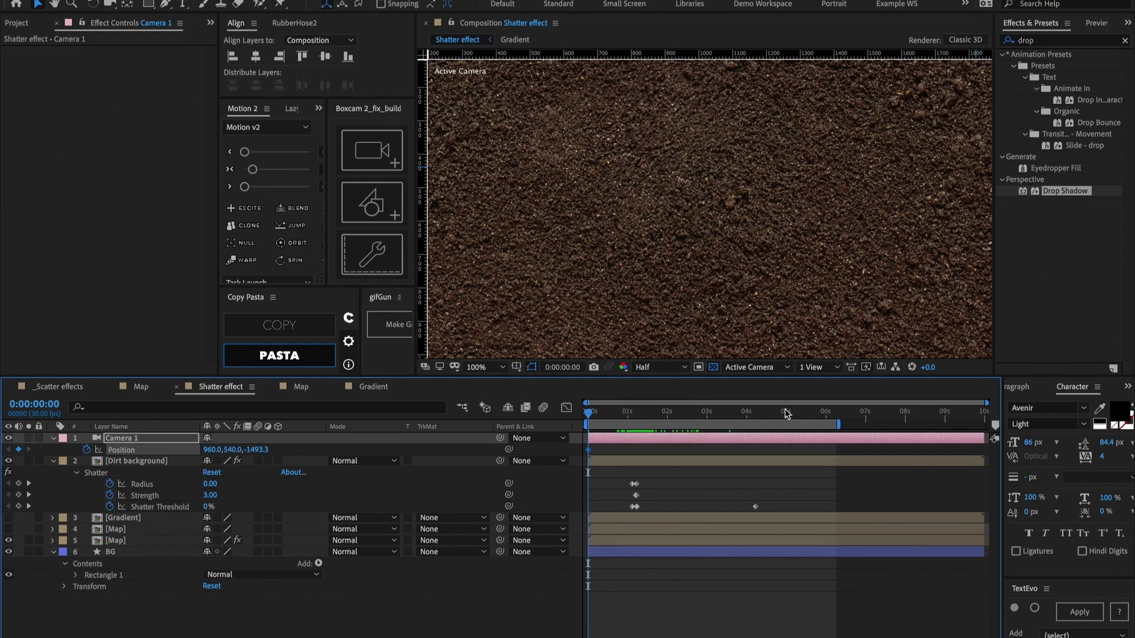
click(823, 414)
drag(821, 414, 818, 415)
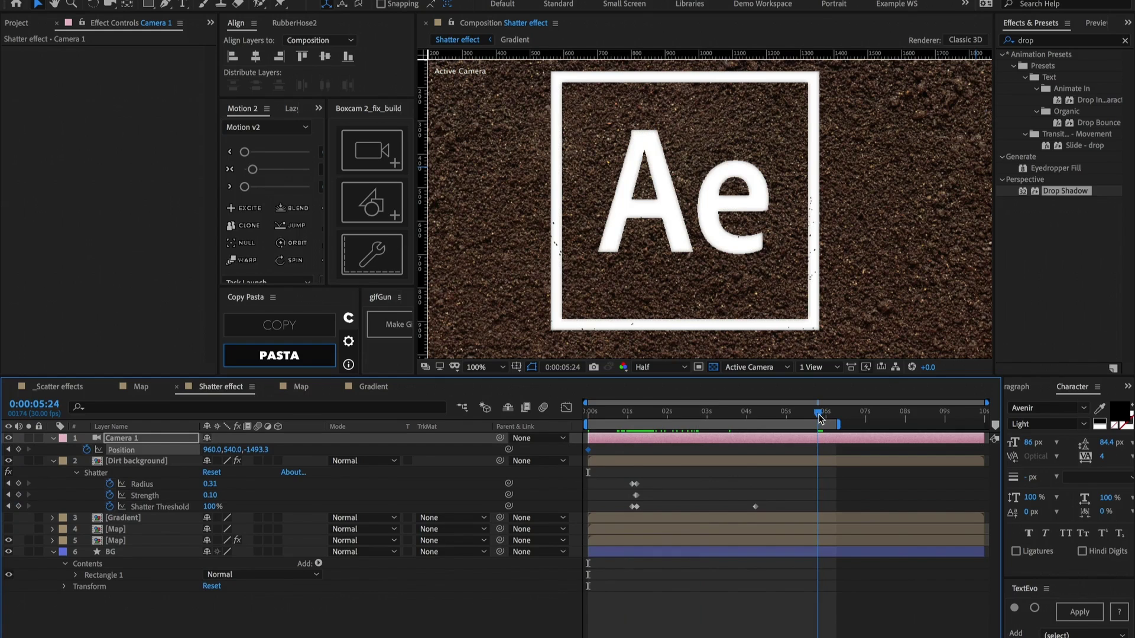
drag(255, 454, 545, 449)
key(shift+slash)
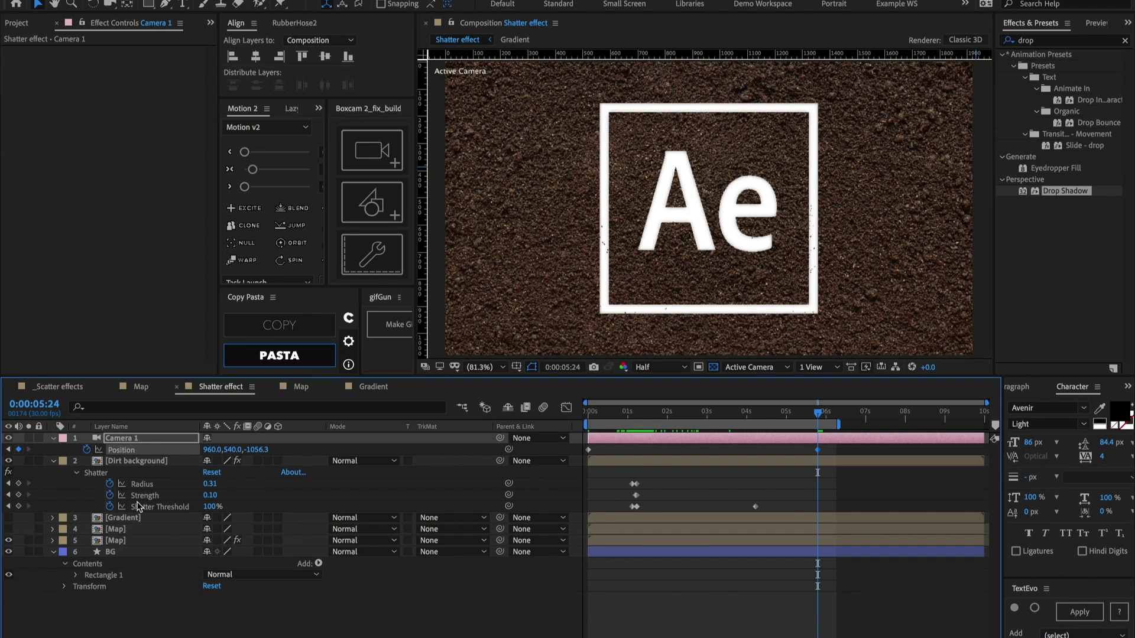
Set the Camera System of the Dirt background's Shatter effect to Comp Camera.
click(139, 461)
scroll(127, 236, down, 3)
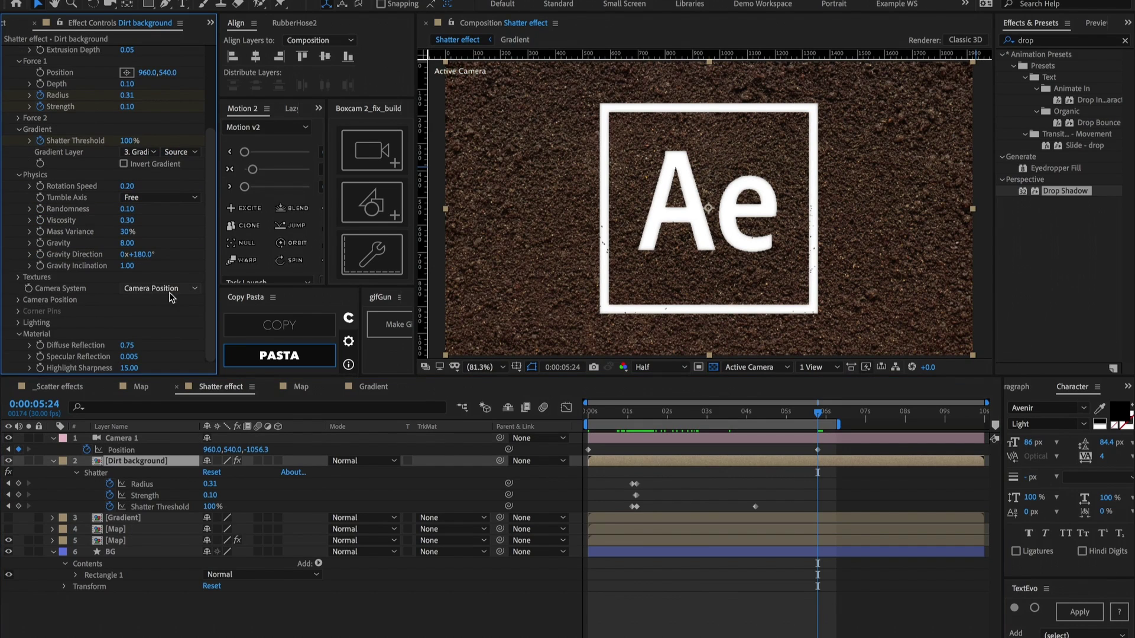
click(166, 290)
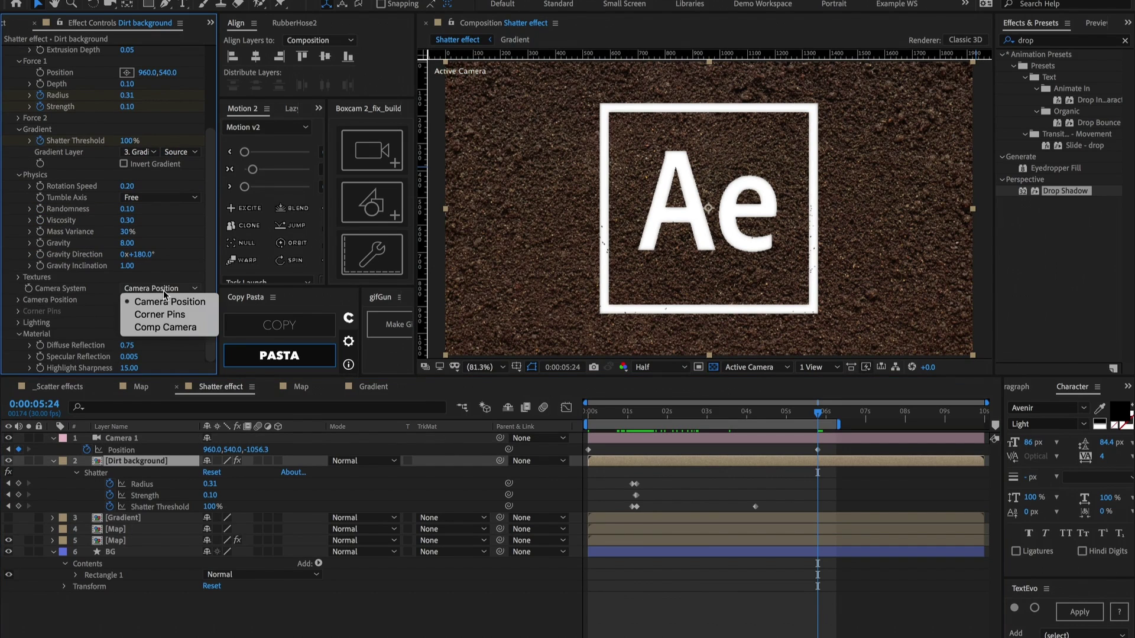
click(172, 329)
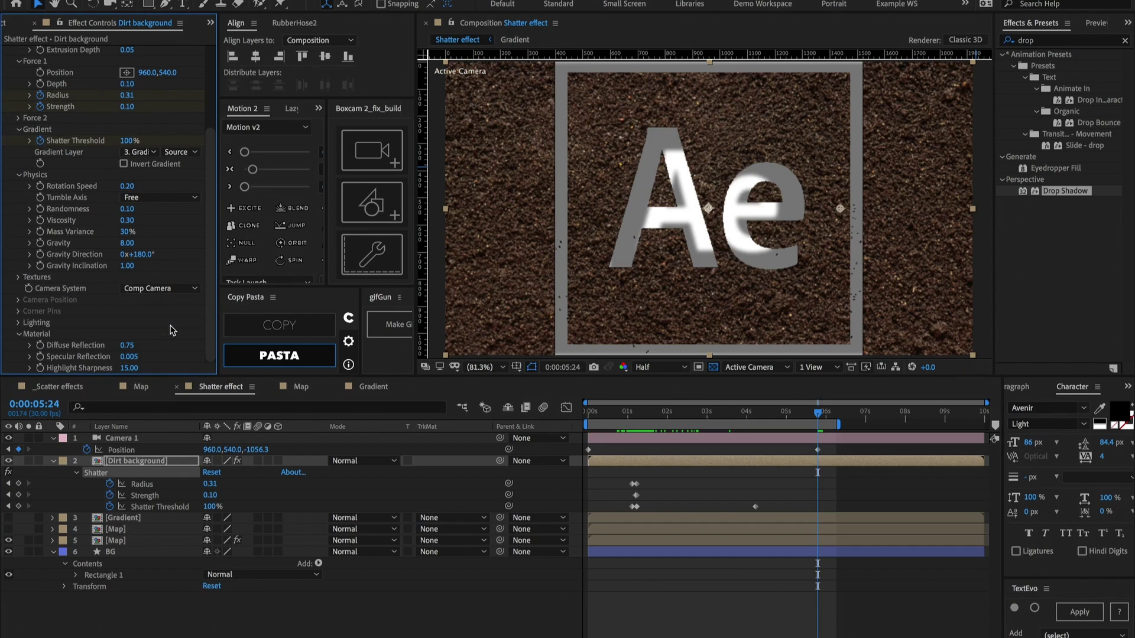
Make the shadow Map copy above BG a 3D layer and check its alignment with the logo around 0:00:01:22.
click(116, 542)
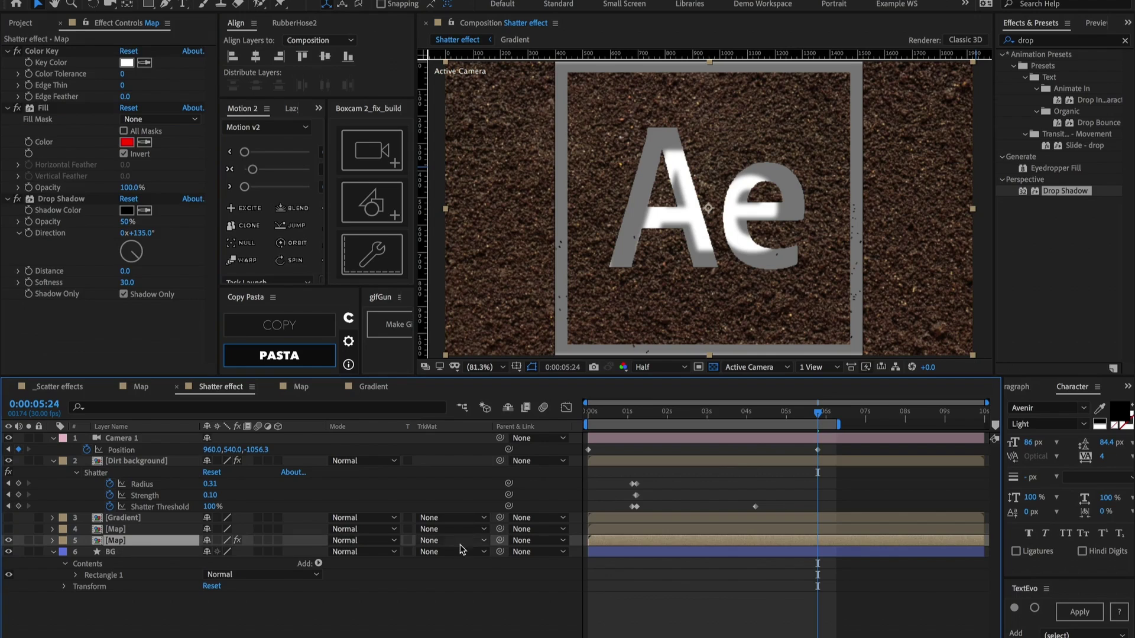
click(278, 541)
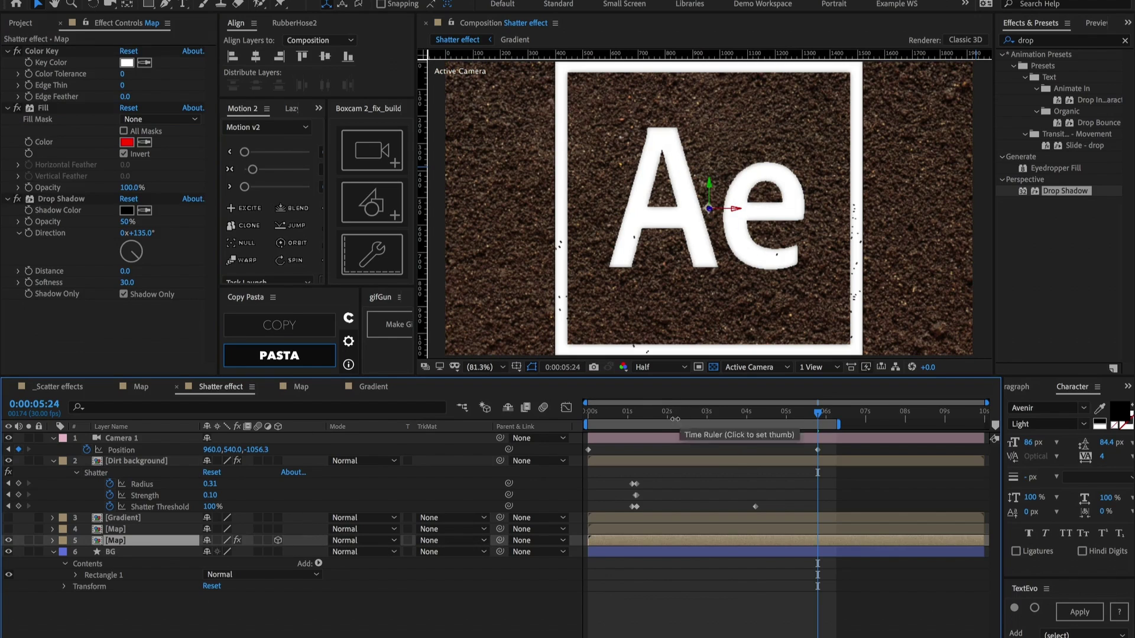
drag(632, 412, 658, 412)
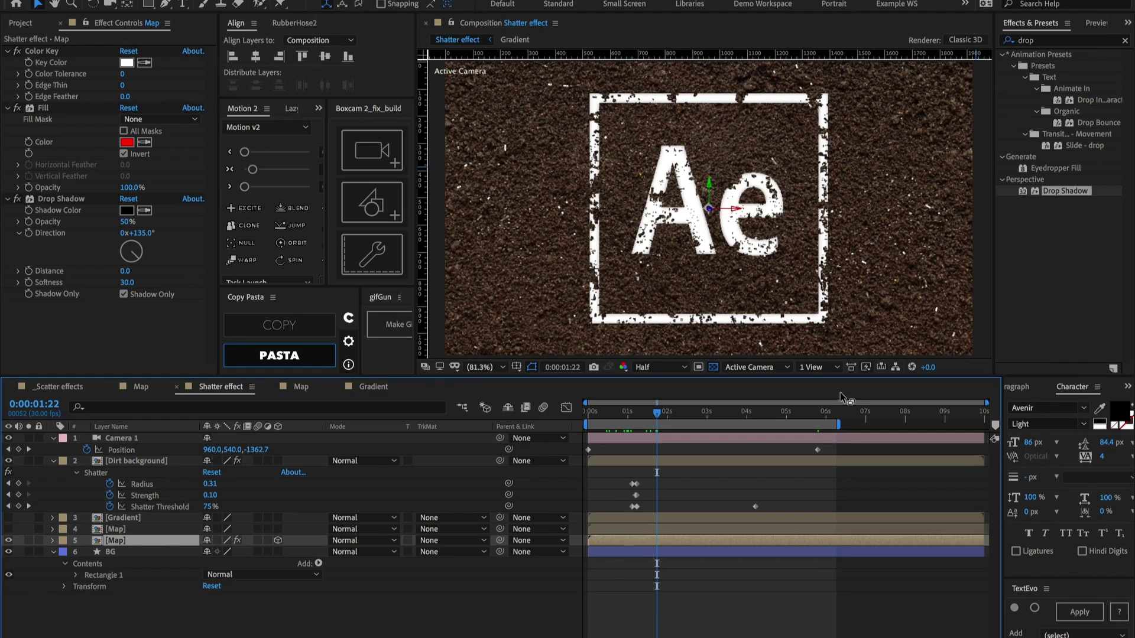
Inspect the flying debris and camera from the Left view, and return to Active Camera at 0:00:01:04.
click(818, 369)
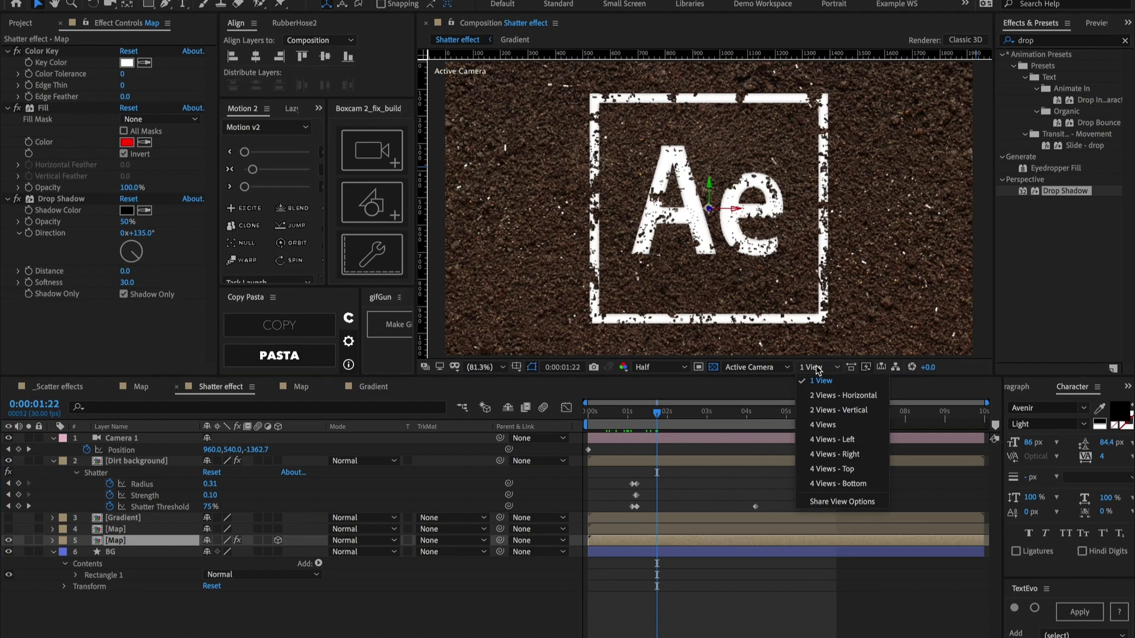
click(766, 369)
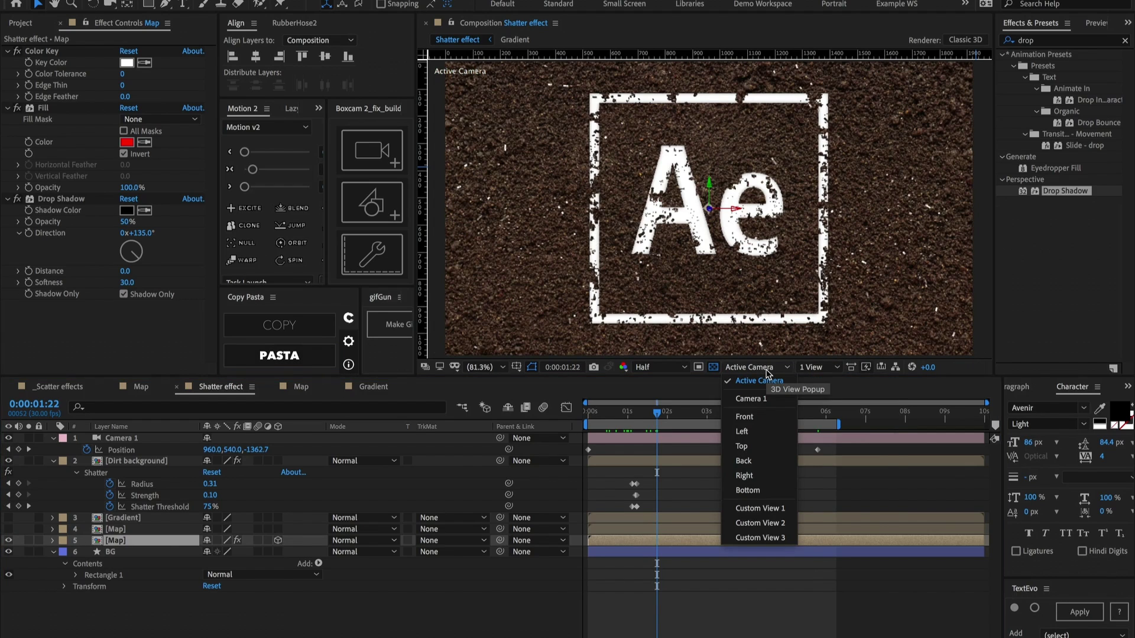
click(766, 433)
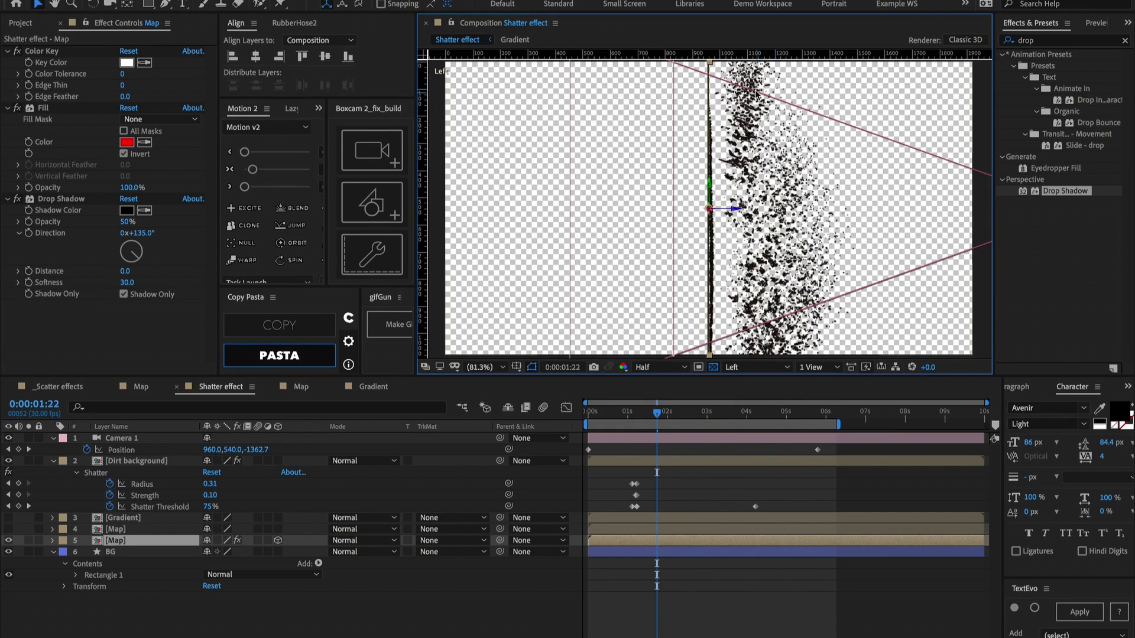
scroll(755, 93, down, 3)
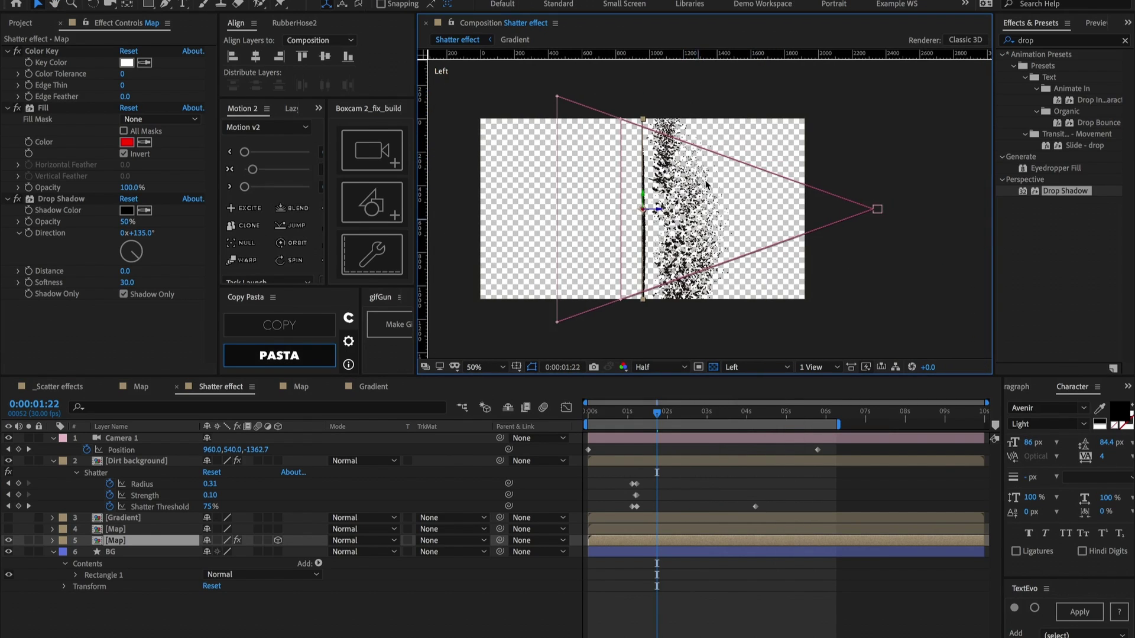
click(744, 367)
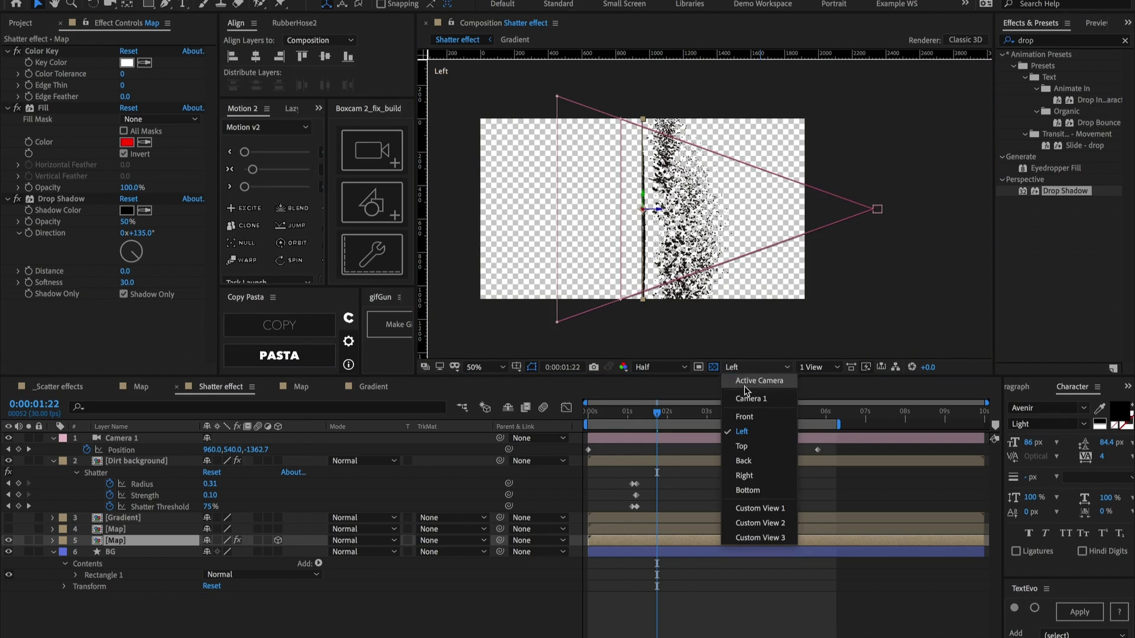
click(759, 381)
click(636, 412)
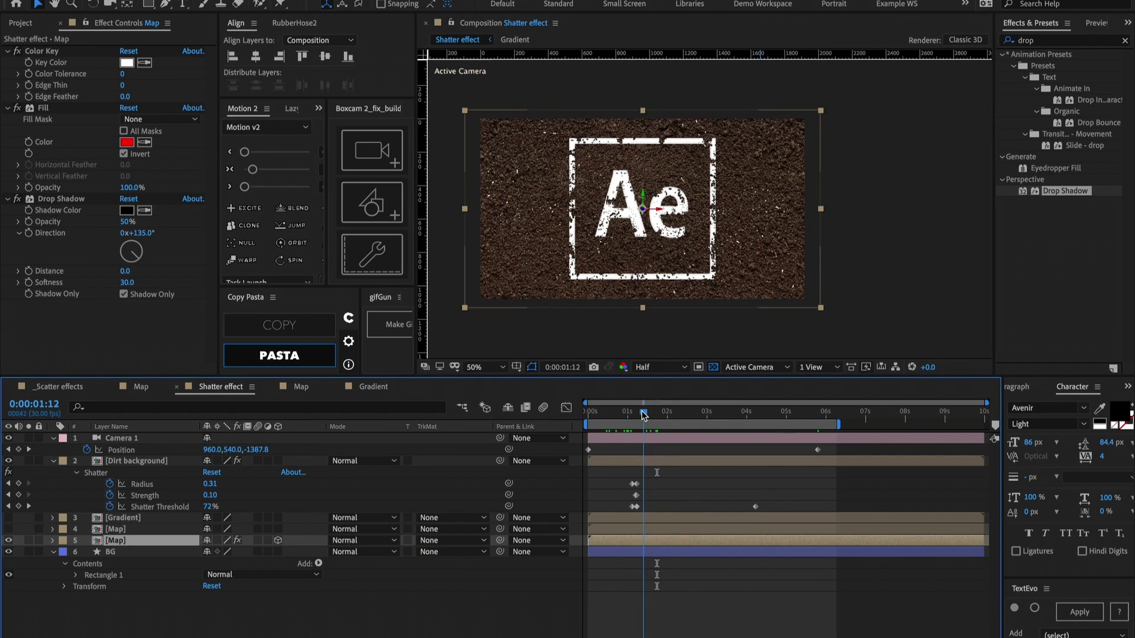
drag(636, 412, 634, 414)
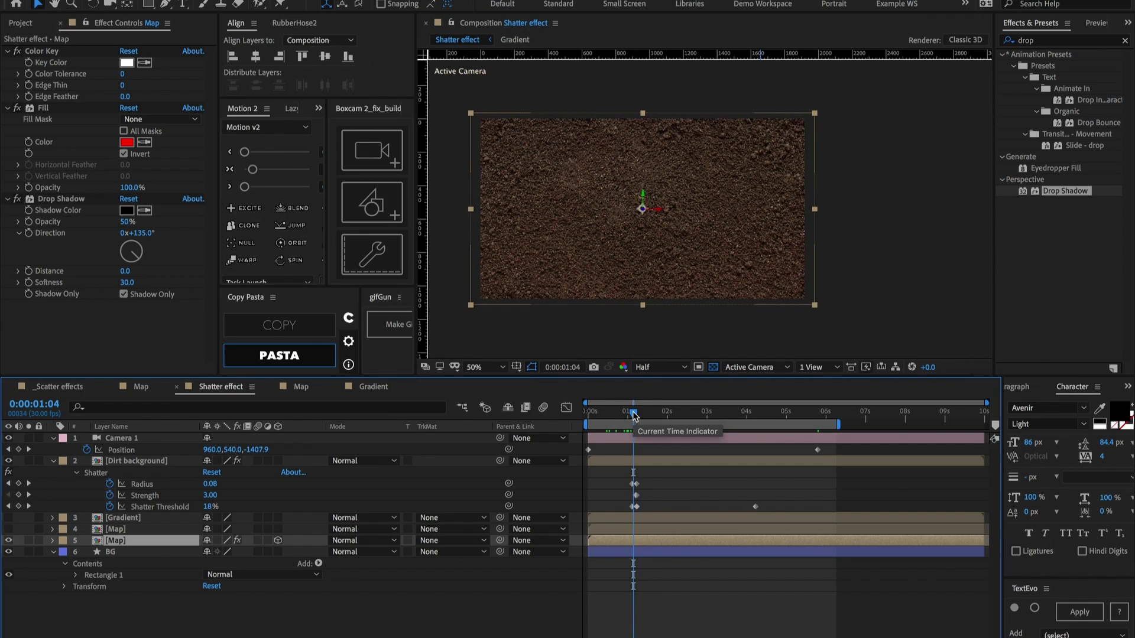
Keyframe Camera 1's Position at 0:00:01:03, and shift it to X 946, Y 559 at 0:00:01:05.
key(equal)
key(equal)
drag(633, 411, 629, 413)
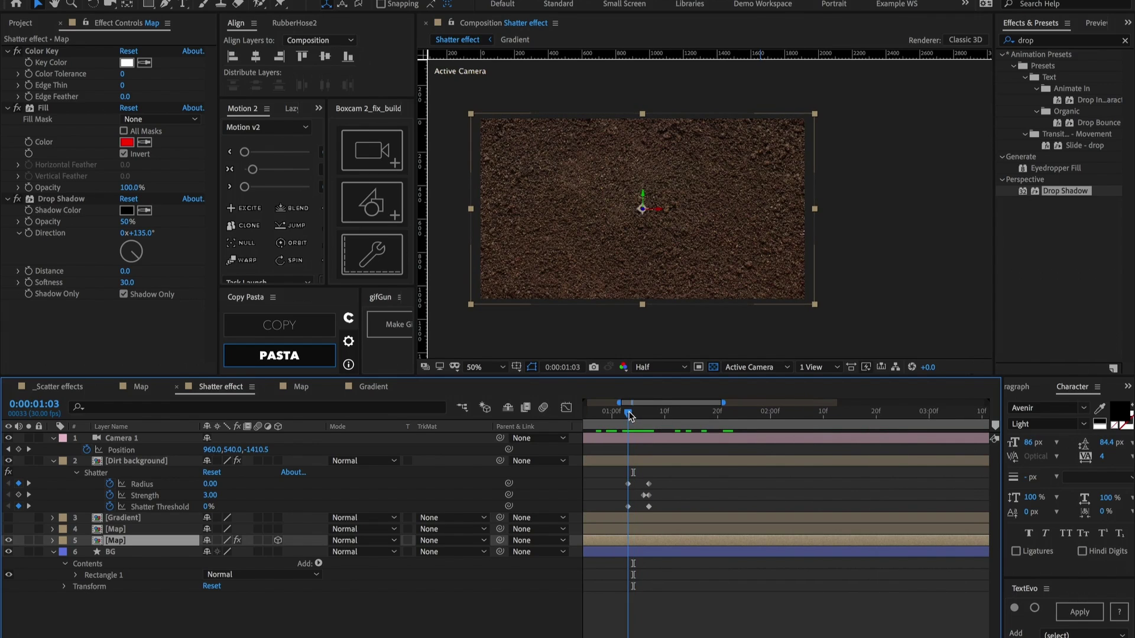
click(632, 440)
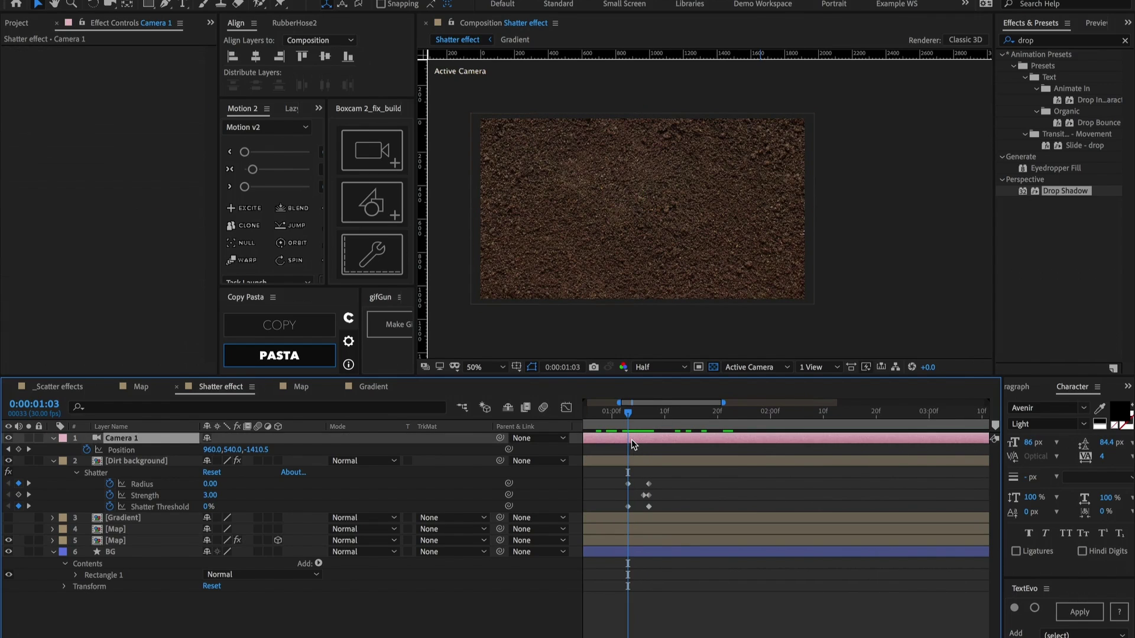
key(alt+shift+p)
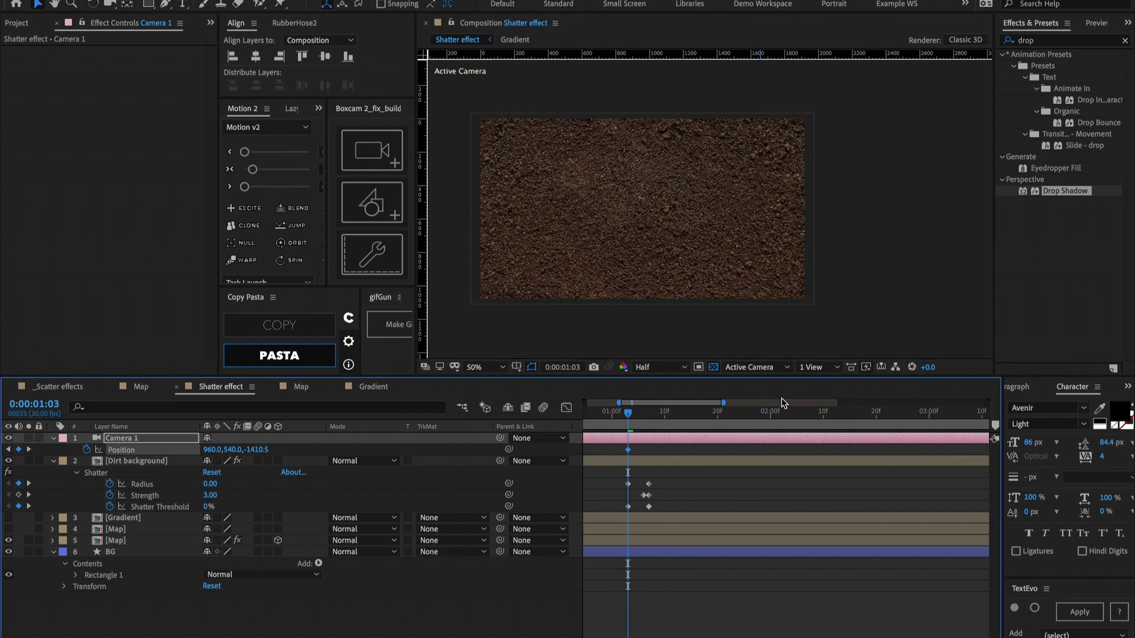
key(Page_Down)
key(Page_Down)
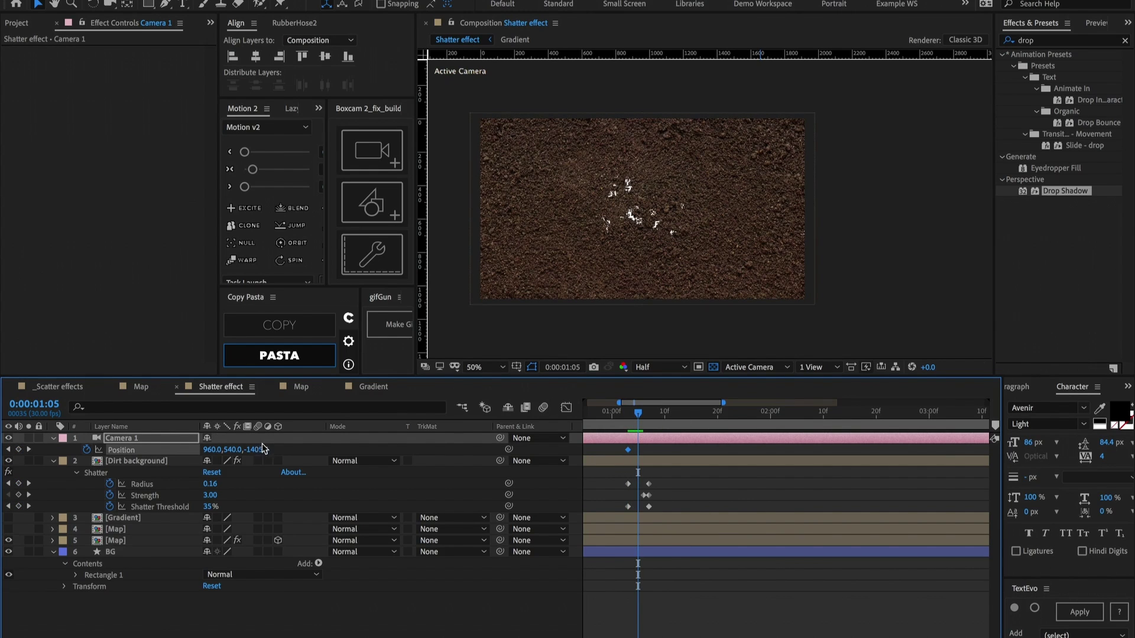
drag(234, 449, 203, 454)
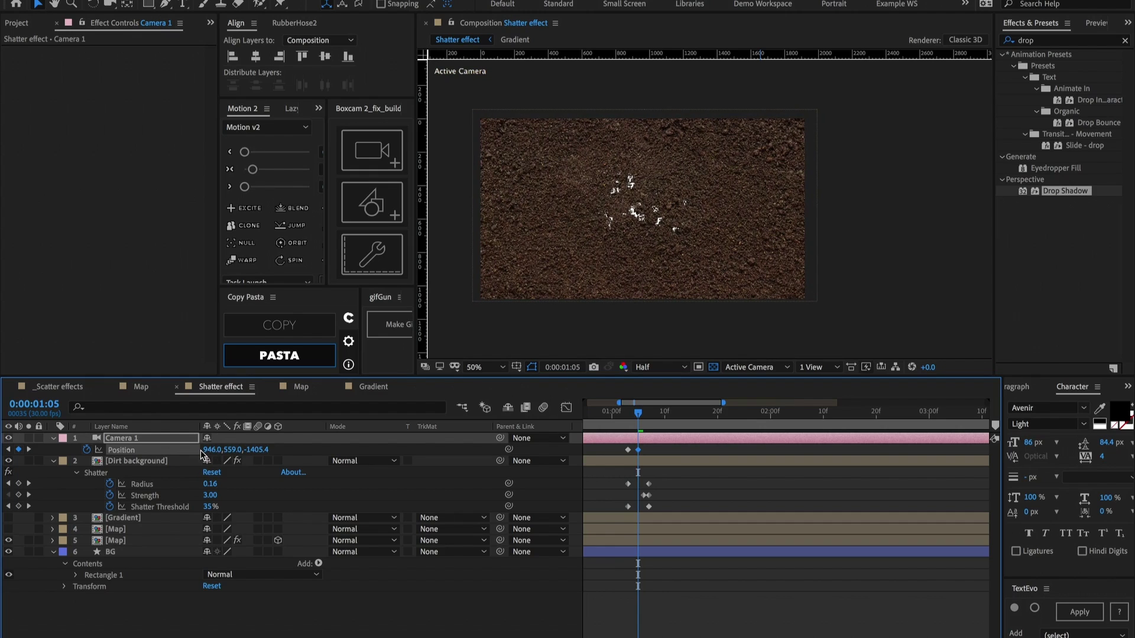
Shift Camera 1's Position to X 974, Y 533 one frame further, at 0:00:01:06.
key(Page_Down)
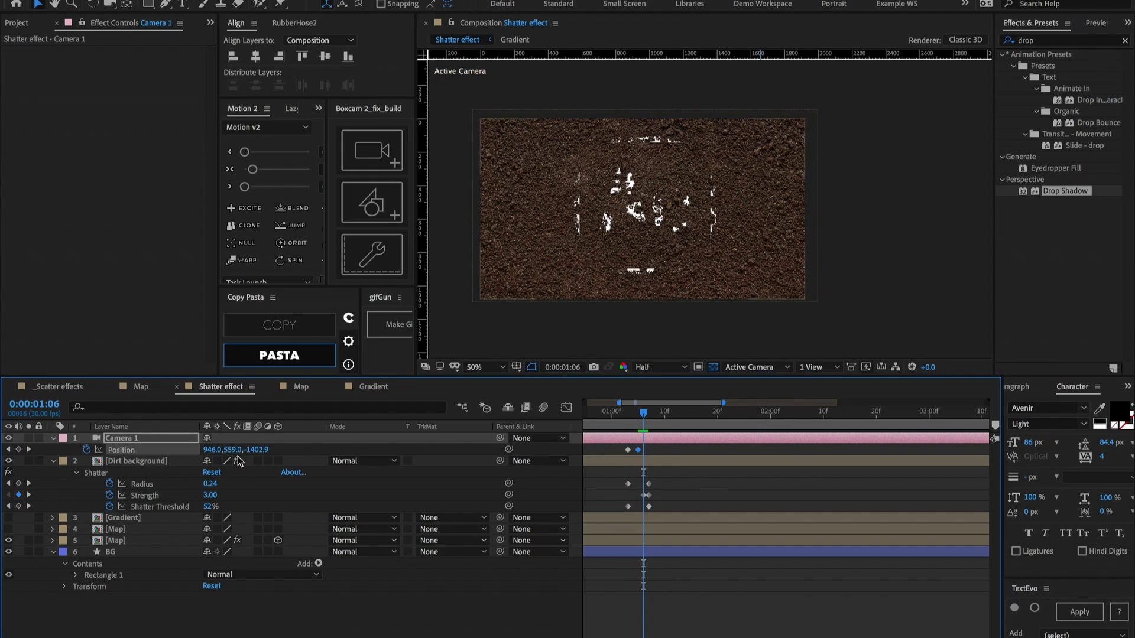
mouse_move(225, 450)
mouse_down()
mouse_move(215, 454)
mouse_move(233, 453)
mouse_up()
key(space)
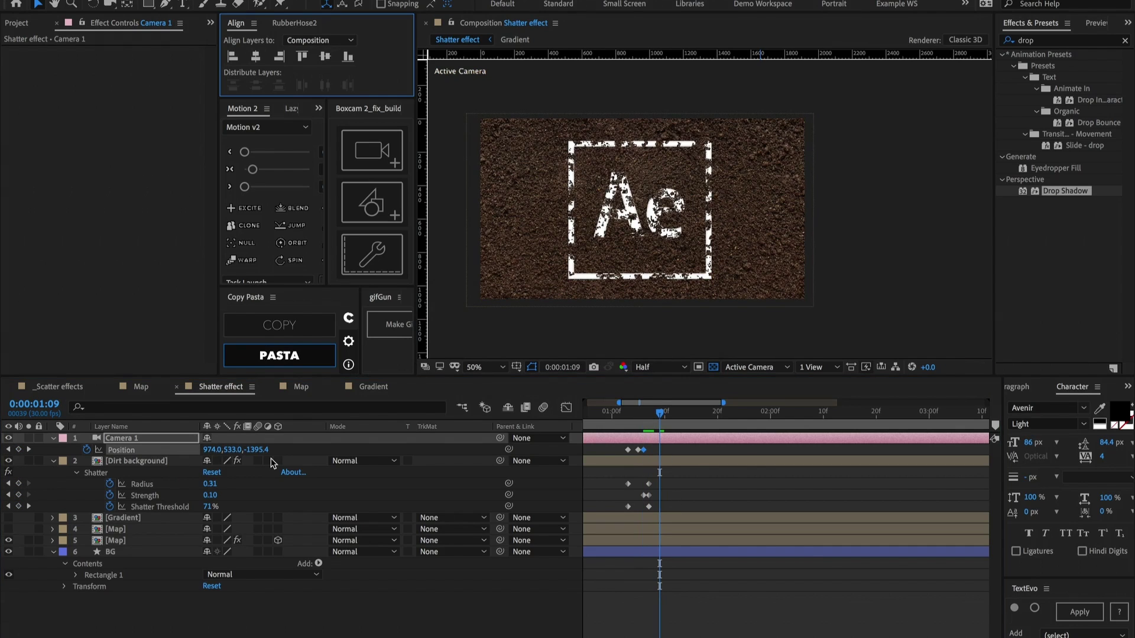
Copy Camera 1's first shake keyframe from 0:00:01:03 to 0:00:01:09, and return to 0:00:01:05.
click(627, 449)
key(ctrl+c)
key(ctrl+v)
click(633, 412)
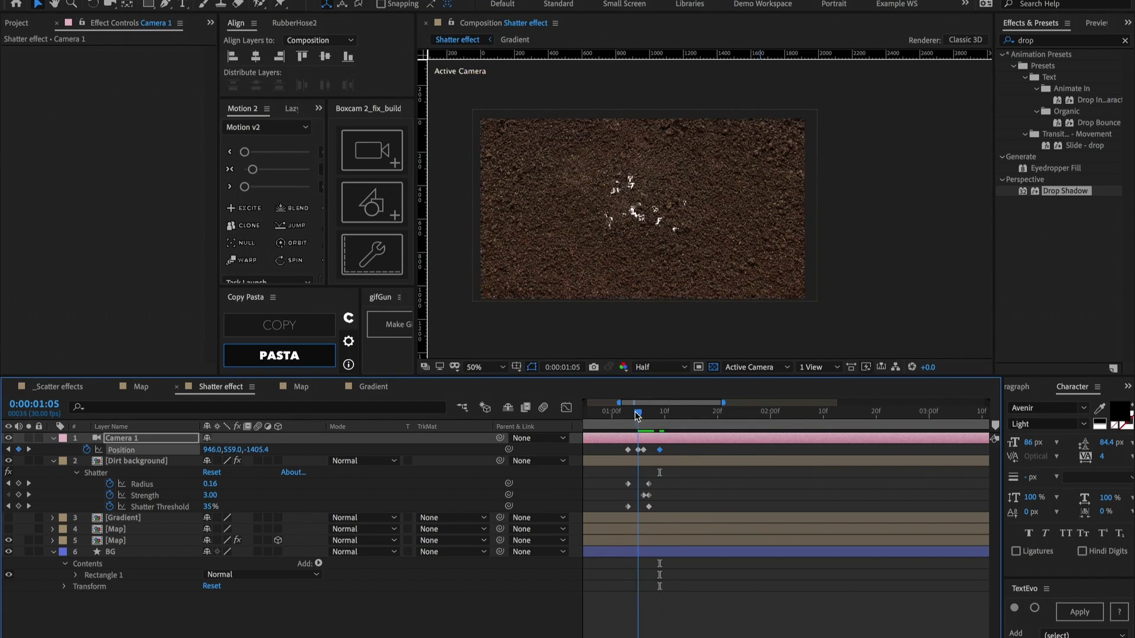
Preview the camera shake, and delete the shake keyframes from Camera 1's Position.
key(space)
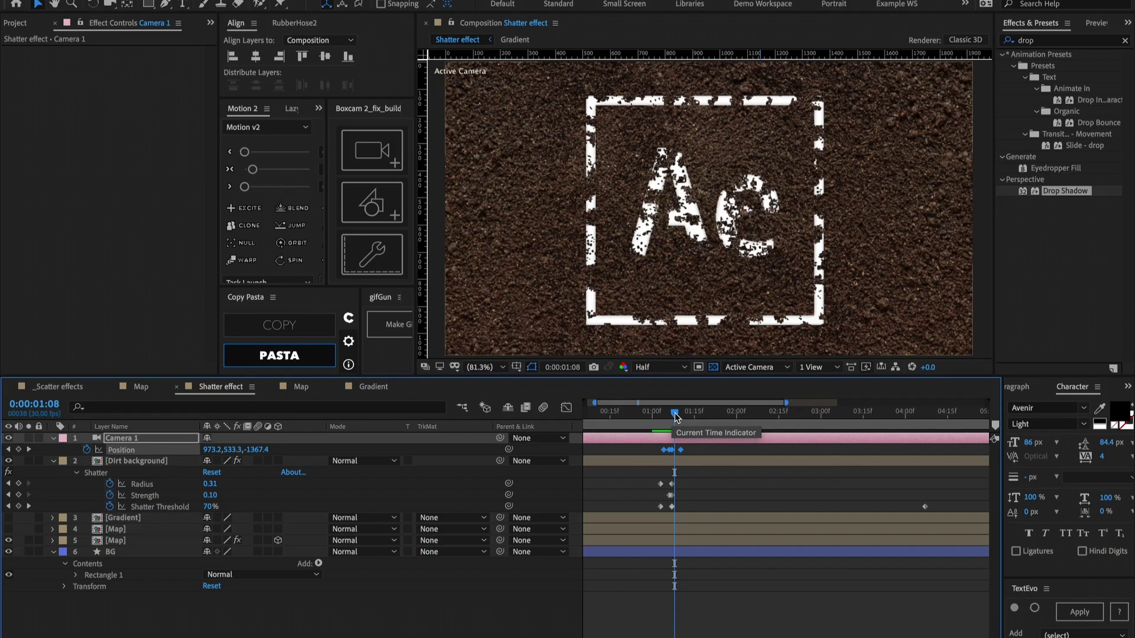
drag(675, 413, 672, 413)
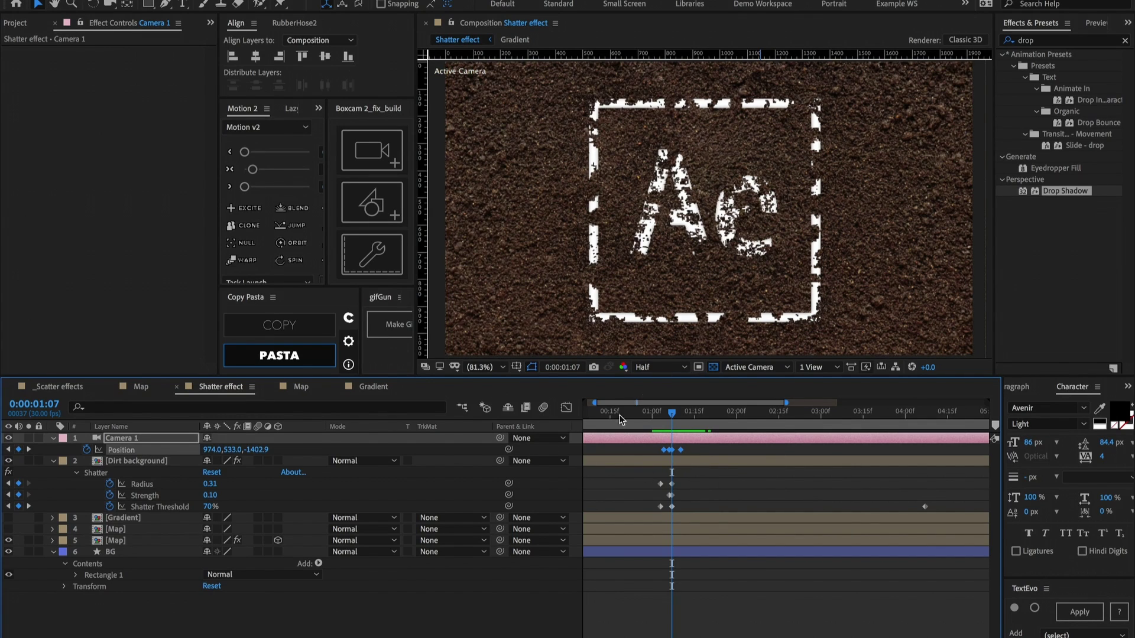
key(Delete)
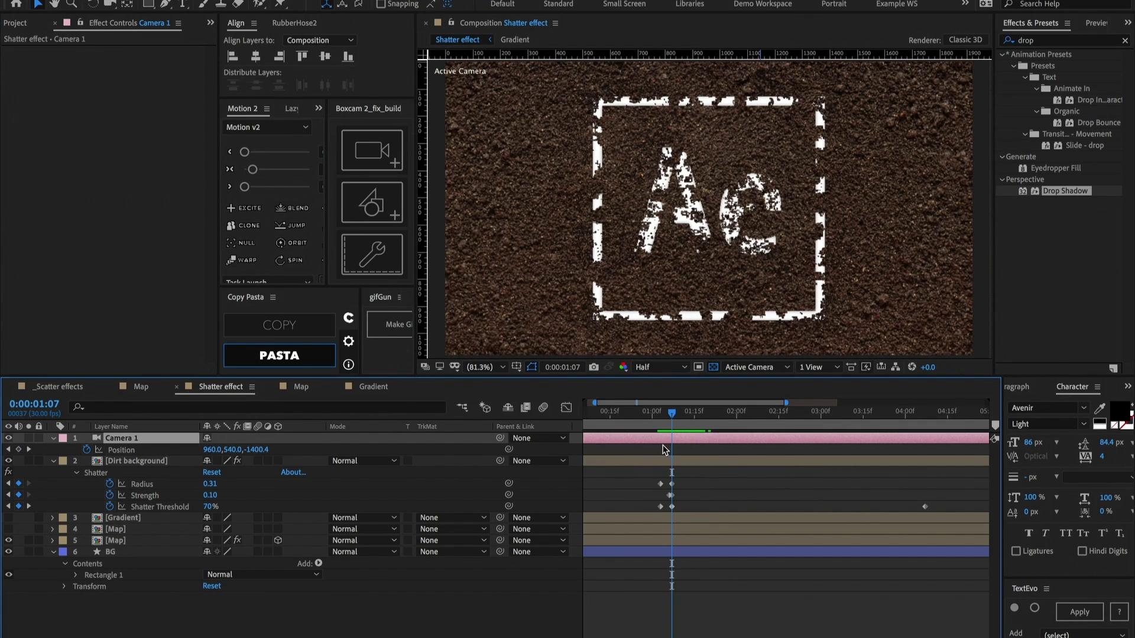
Remove the first Strength keyframe of the Dirt background's Shatter effect, and move the second Radius keyframe to 0:00:02:18.
click(670, 495)
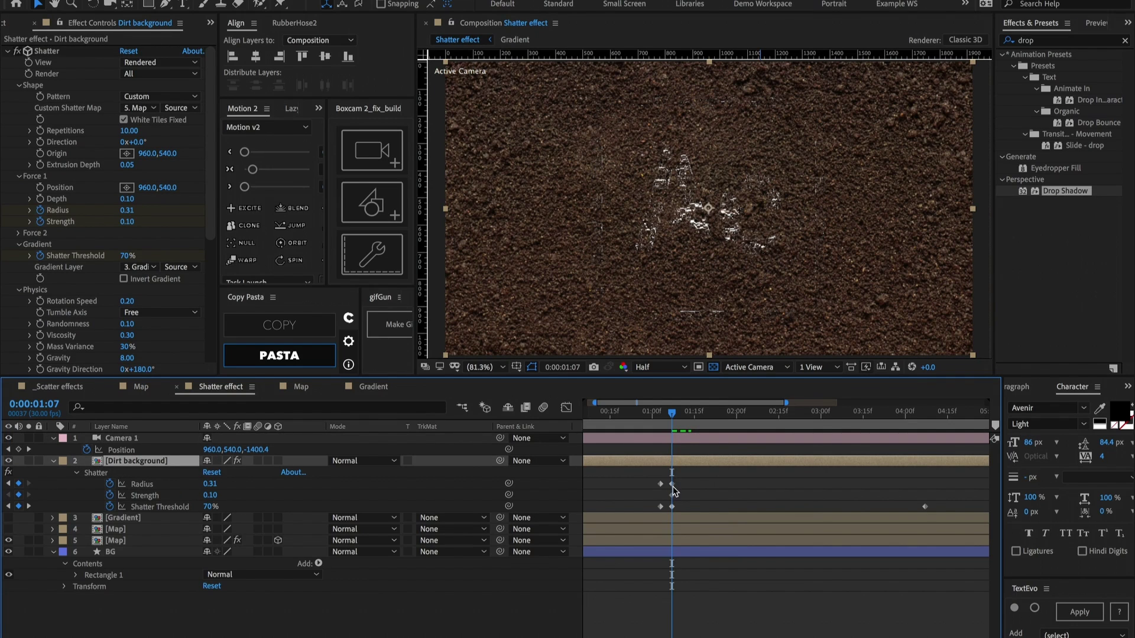
drag(672, 485, 788, 488)
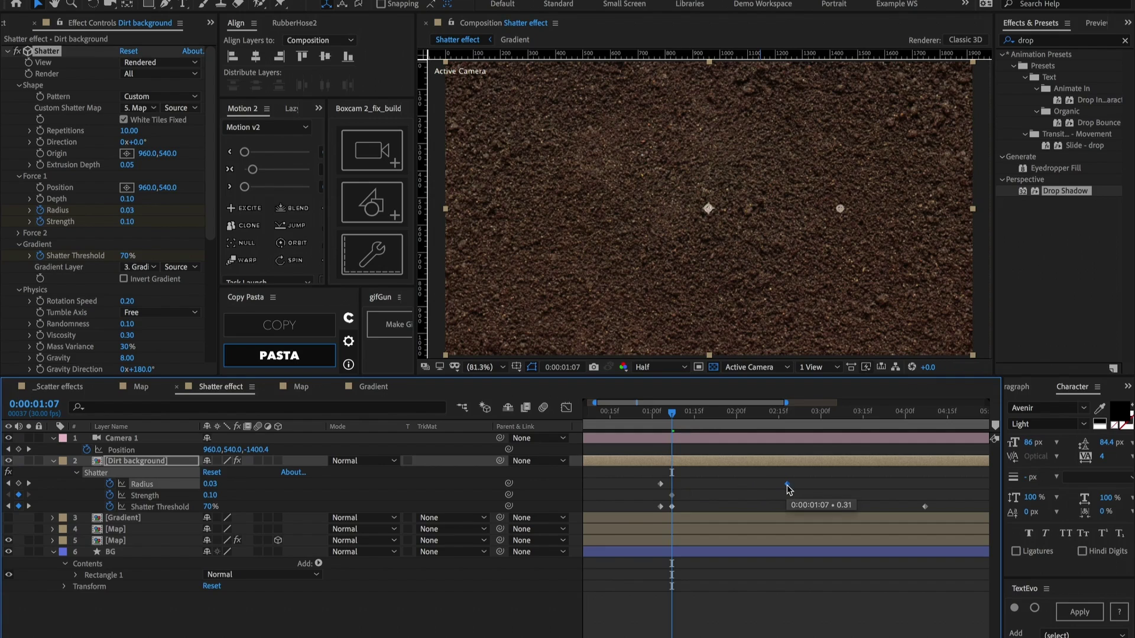
Set the Dirt background's Shatter Threshold to 50% at 0:00:01:07.
click(208, 507)
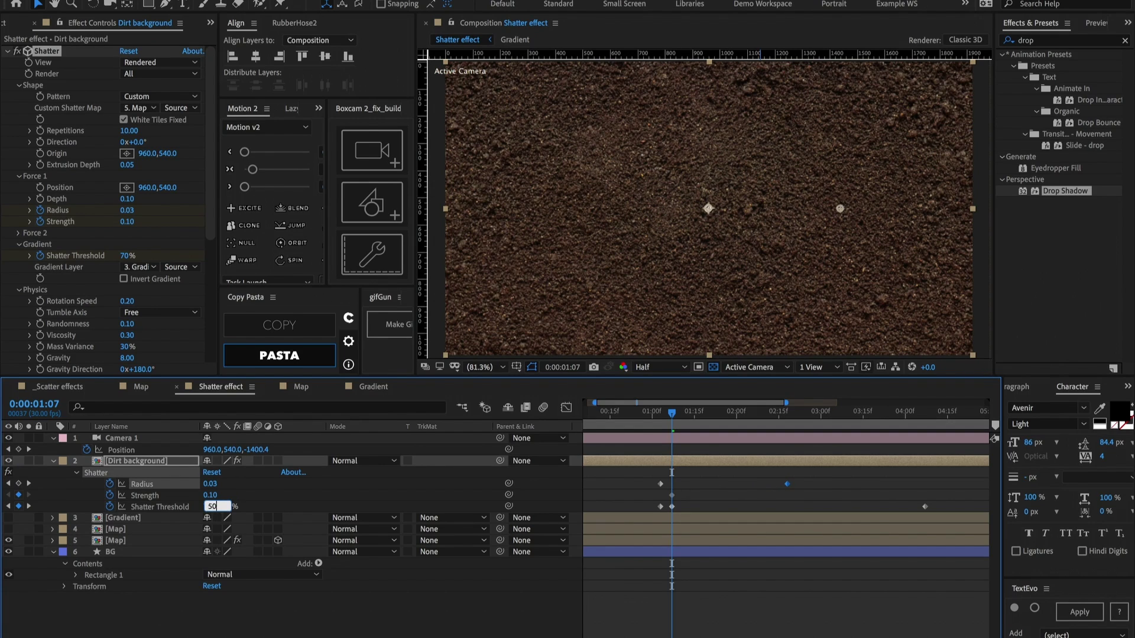
key(Return)
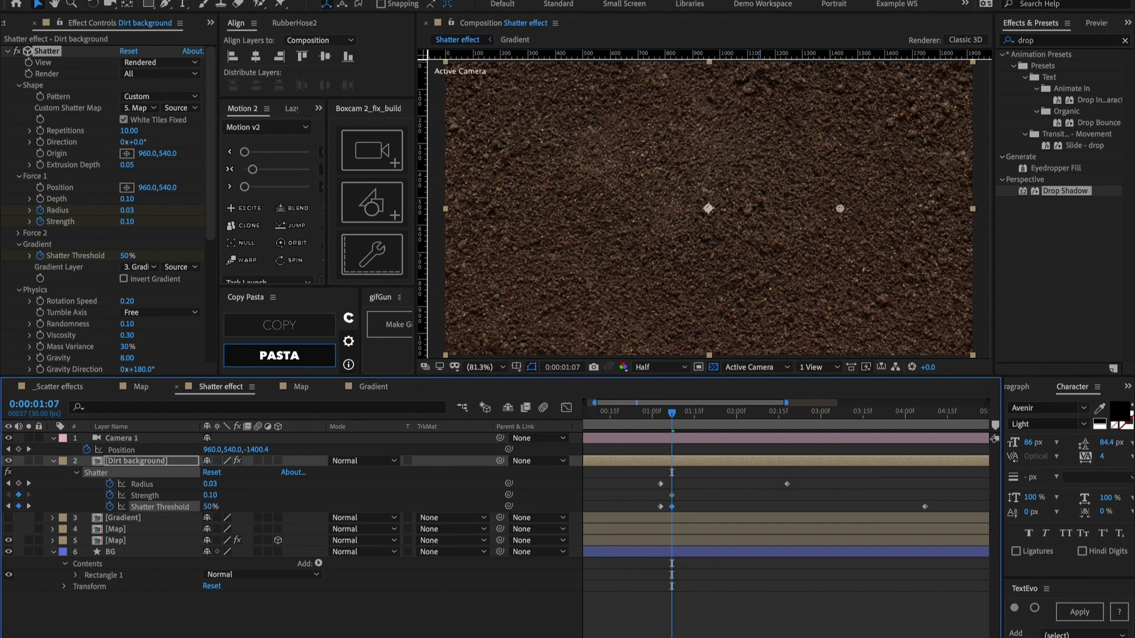
Show the Shatter effect as Wireframe + Forces at 0:00:02:18.
click(786, 412)
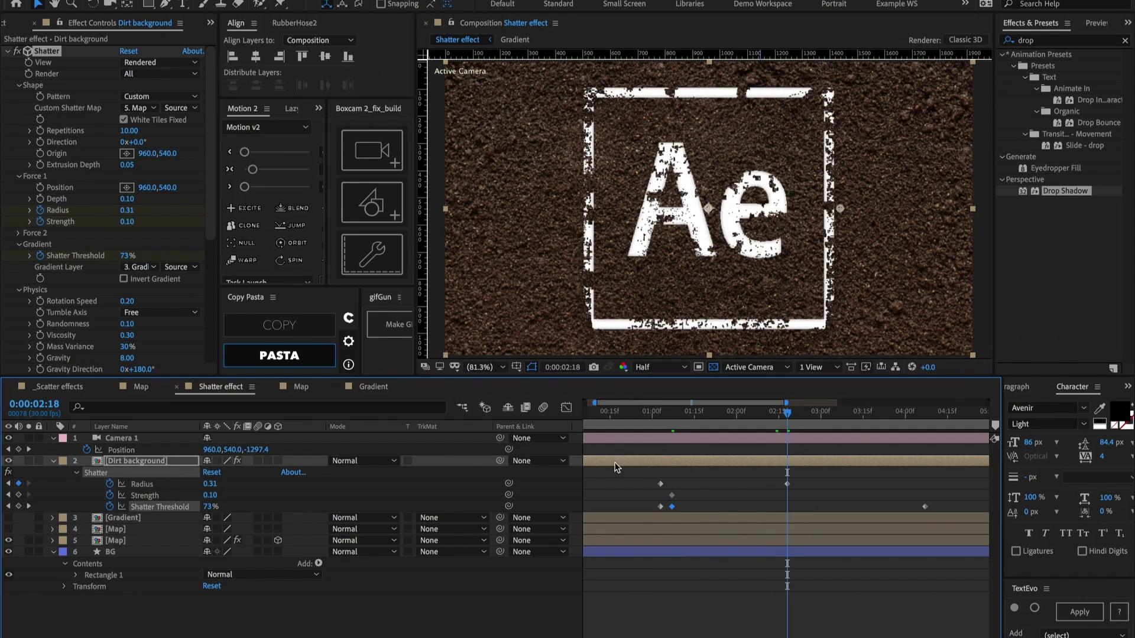
click(155, 62)
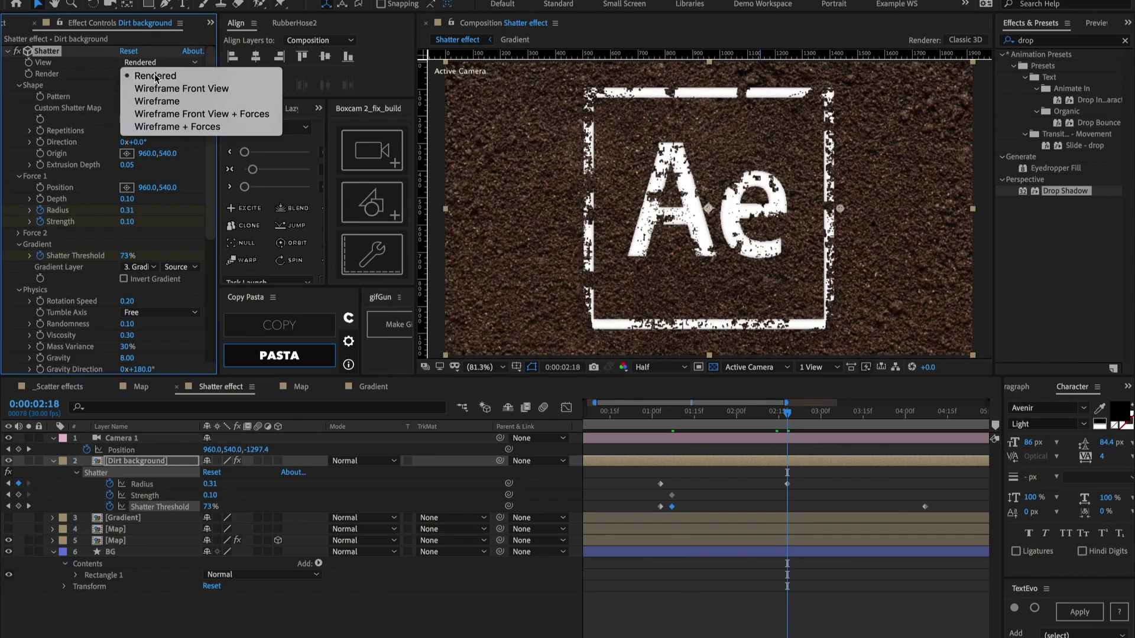
click(167, 126)
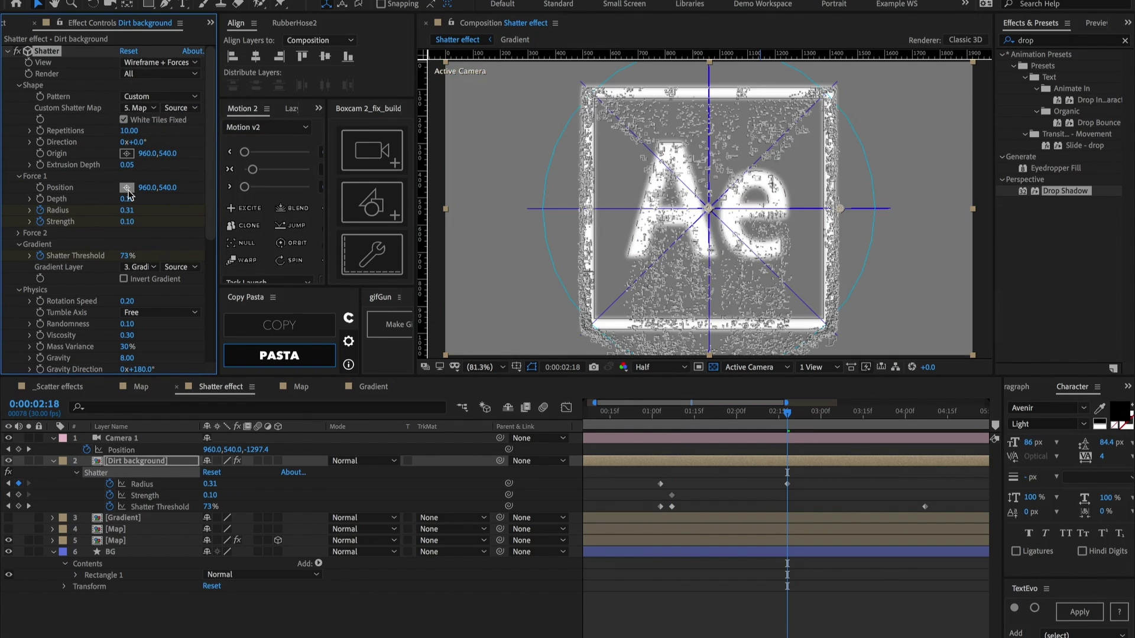
Place Force 1 at the lower-right corner of the logo frame (1412.1, 986.5), and set its Radius to 0.67 at 0:00:02:18.
click(127, 188)
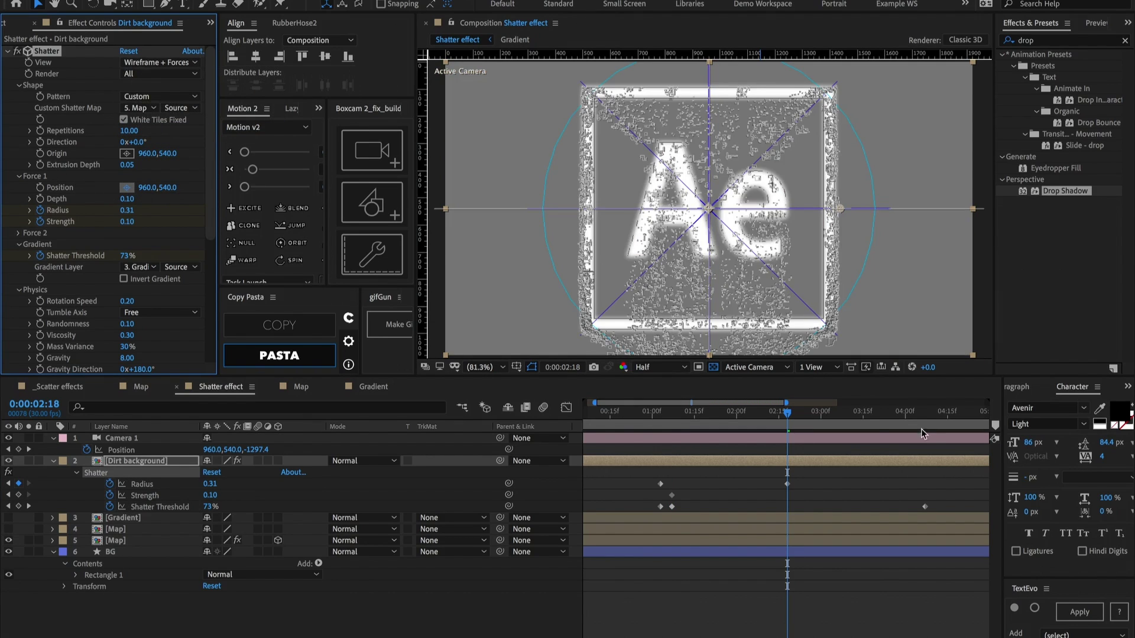
click(834, 330)
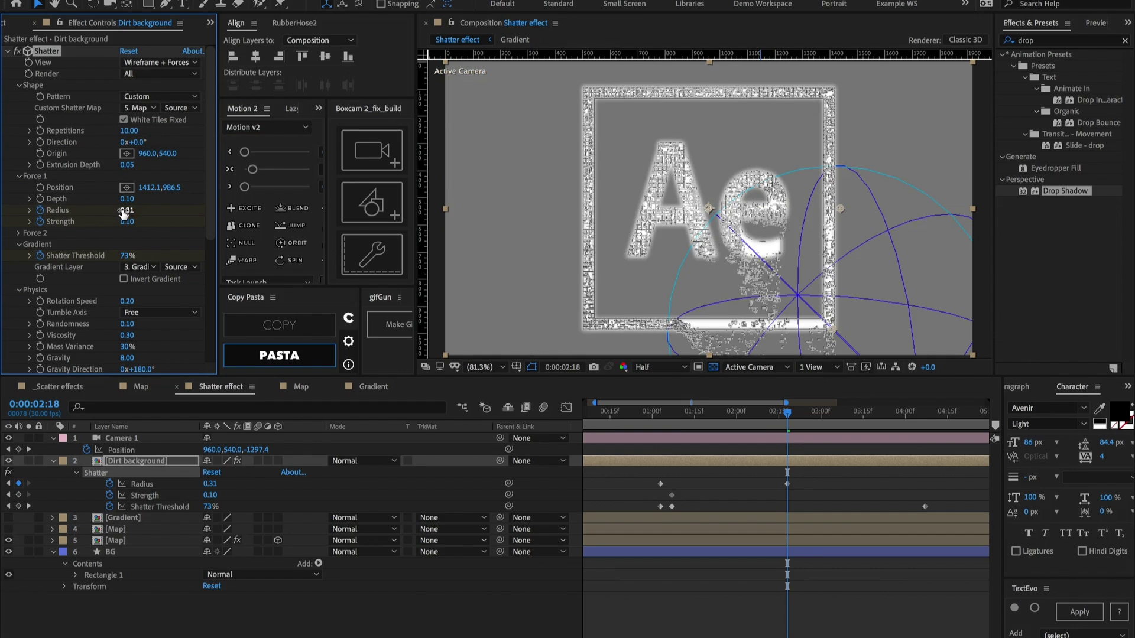
drag(124, 211, 148, 215)
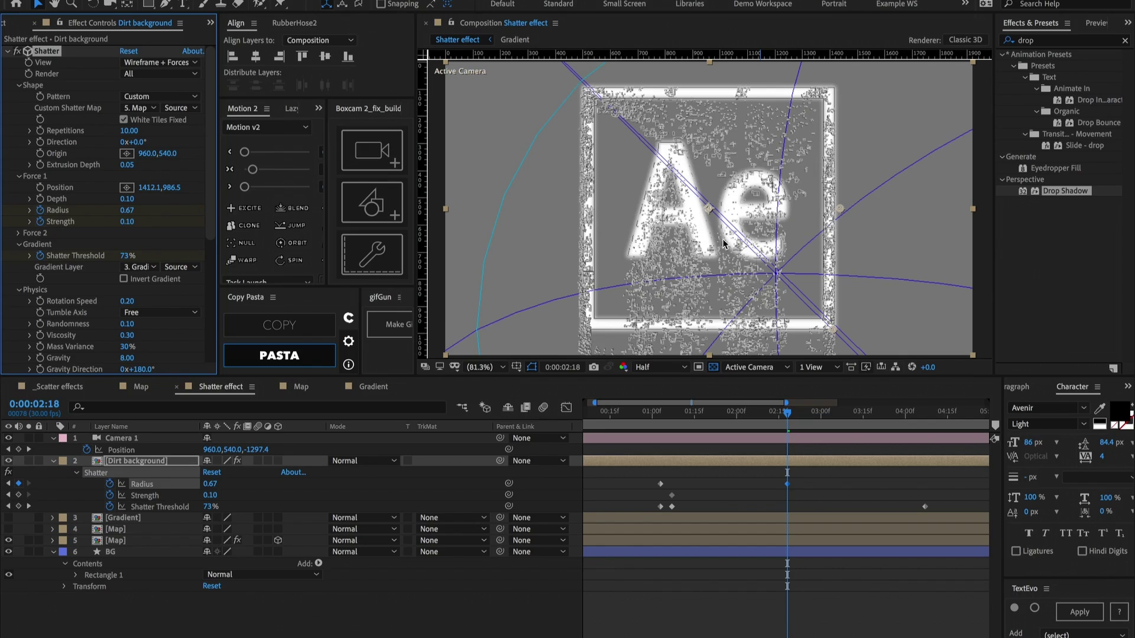
Set the Shatter effect's Gravity to 3 and its Gravity Direction to -45°.
scroll(54, 295, down, 2)
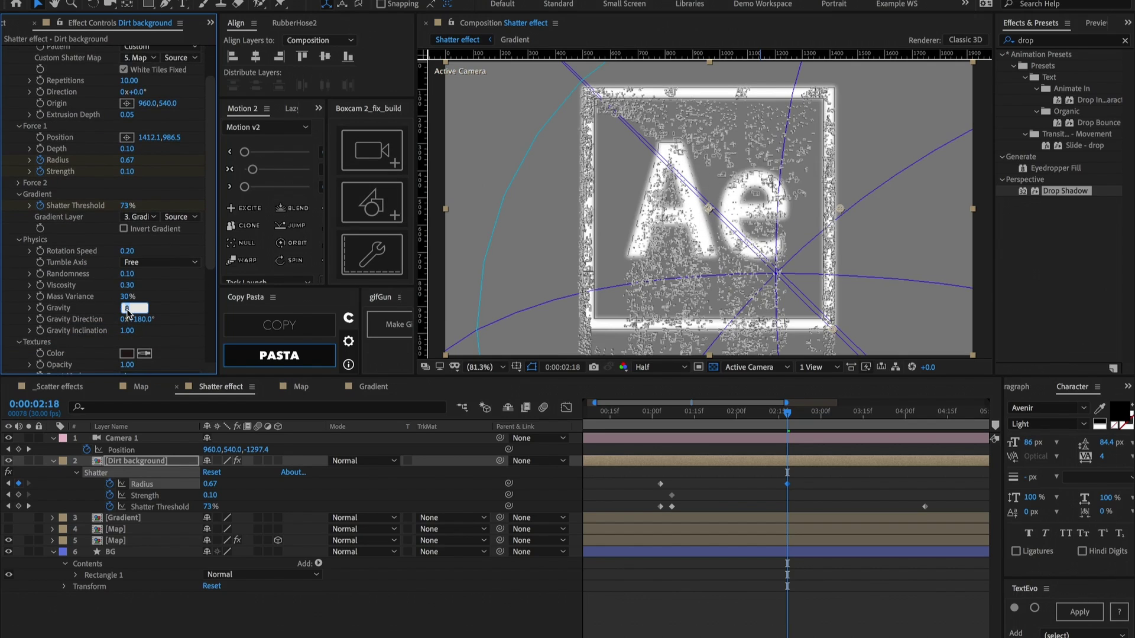
key(Return)
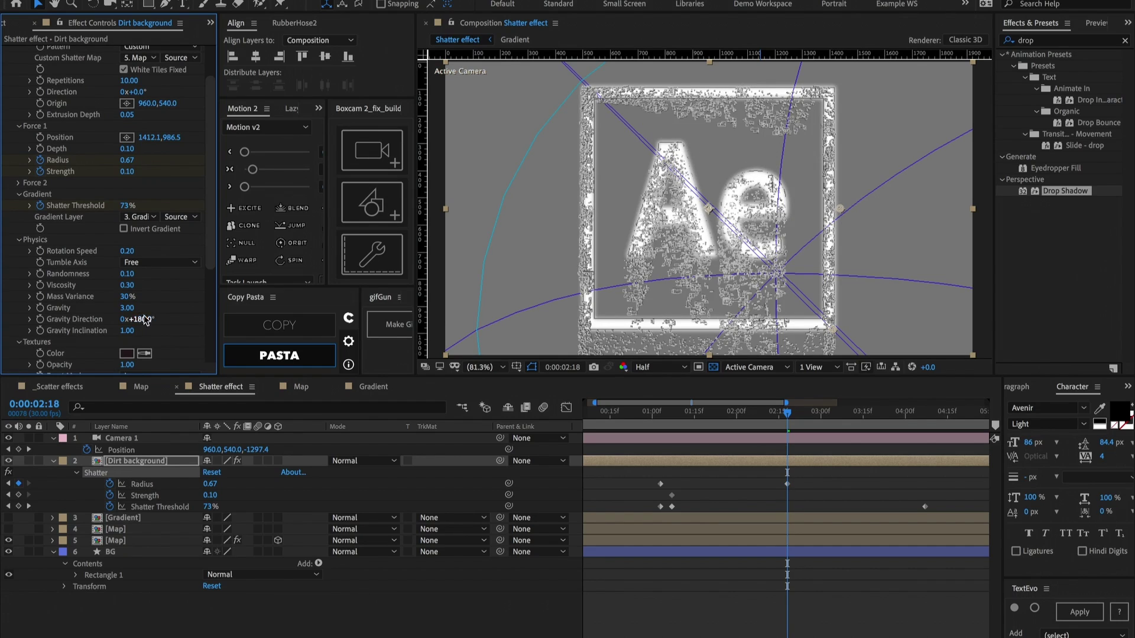
click(146, 320)
key(Return)
scroll(175, 109, up, 2)
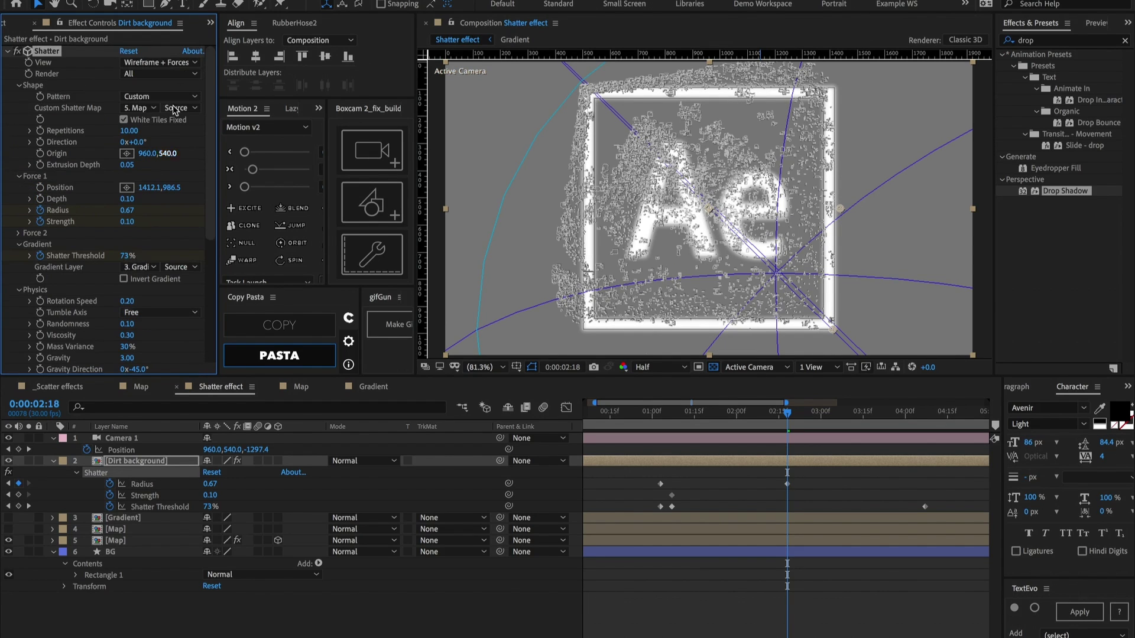
Return the Shatter effect's view to Rendered, and preview the animation from about 0:00:01:04.
click(157, 59)
click(148, 61)
click(656, 410)
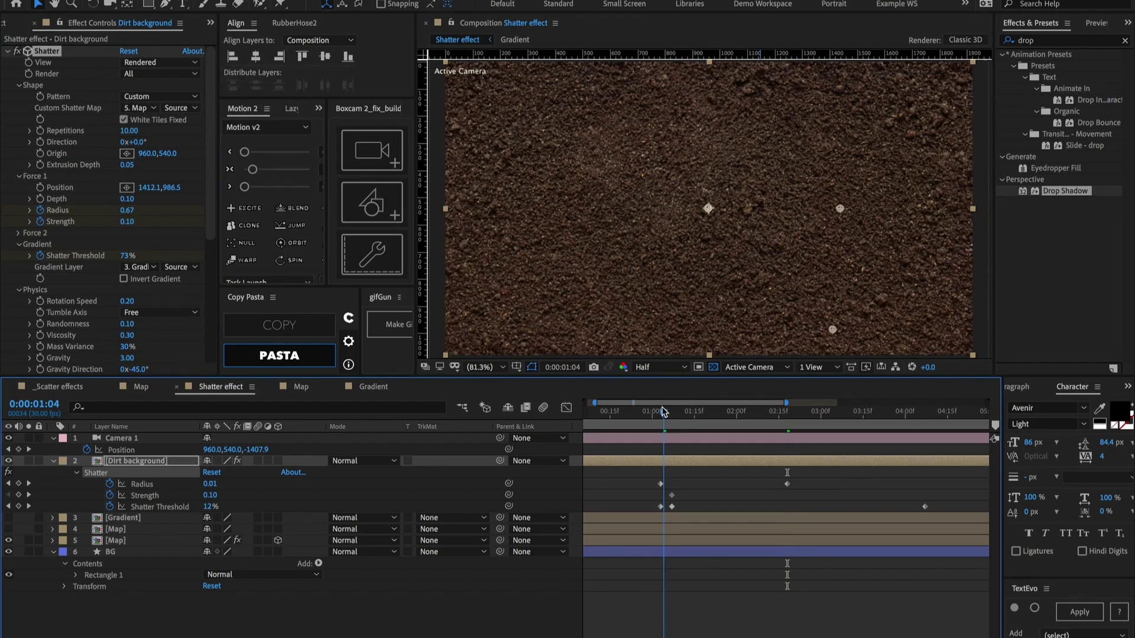
key(space)
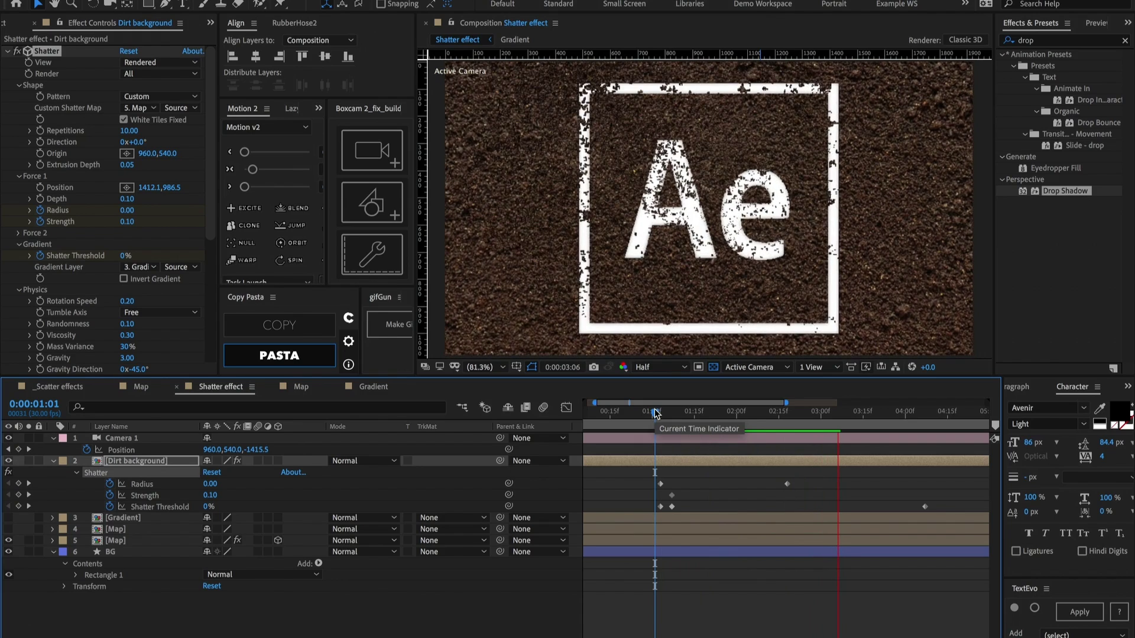
key(space)
Examine how the shatter spreads across the logo between 0:00:01:01 and 0:00:02:17.
drag(655, 413, 719, 420)
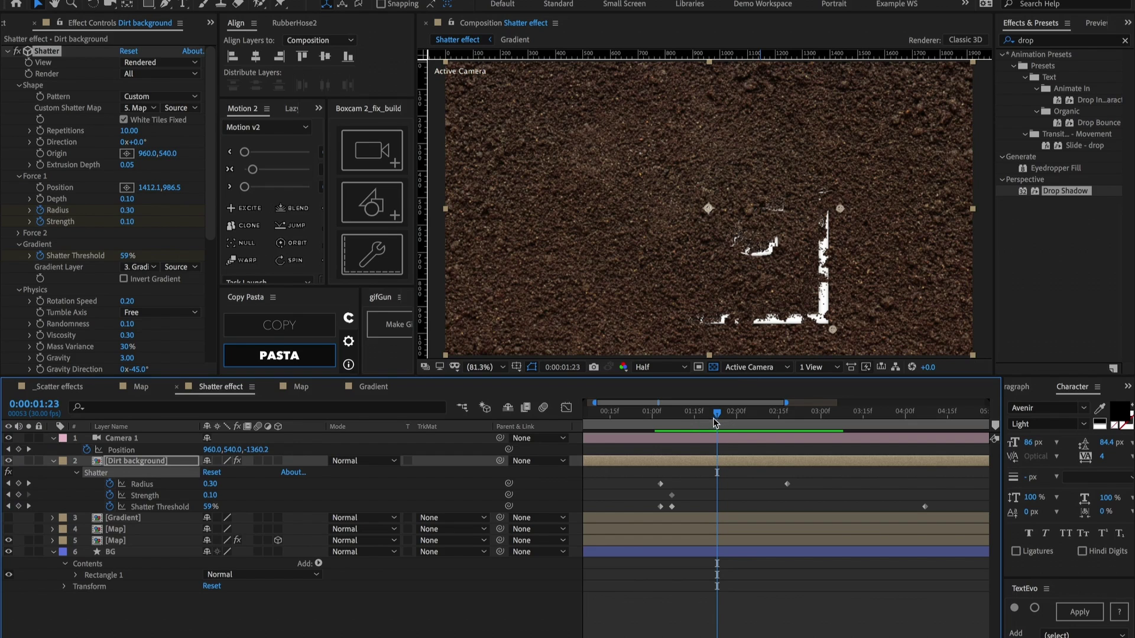
drag(720, 413, 768, 416)
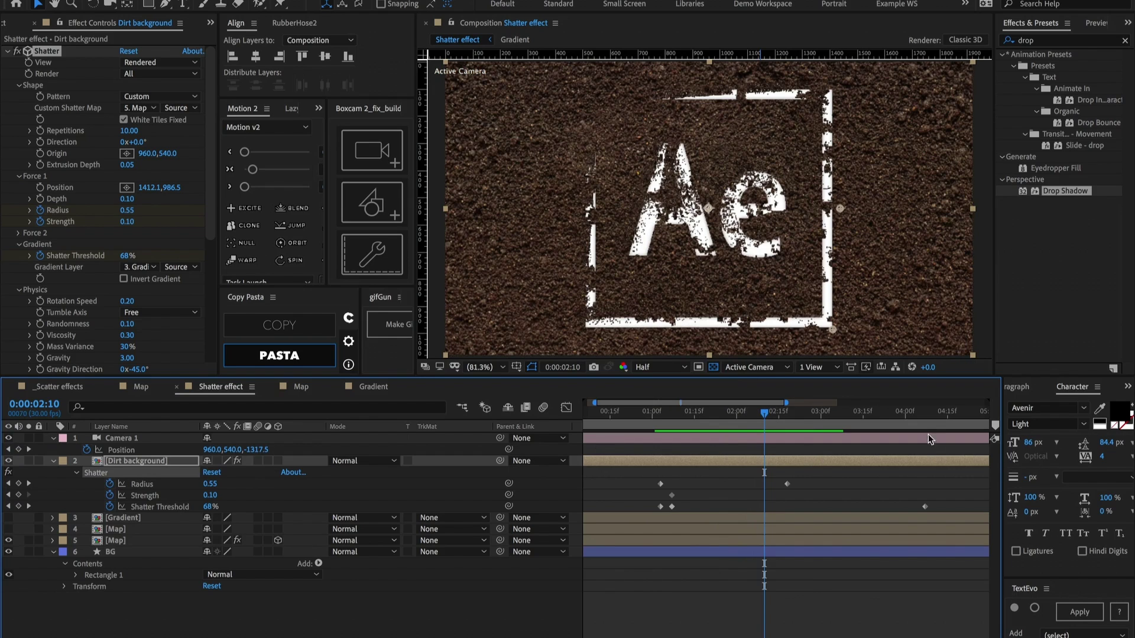
key(space)
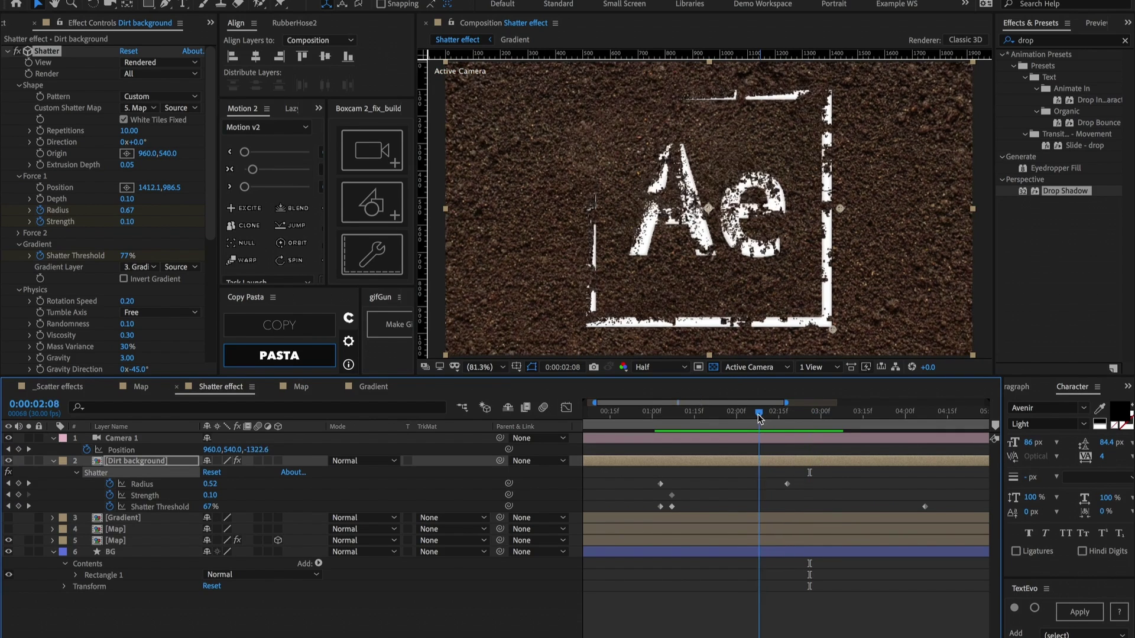
click(784, 415)
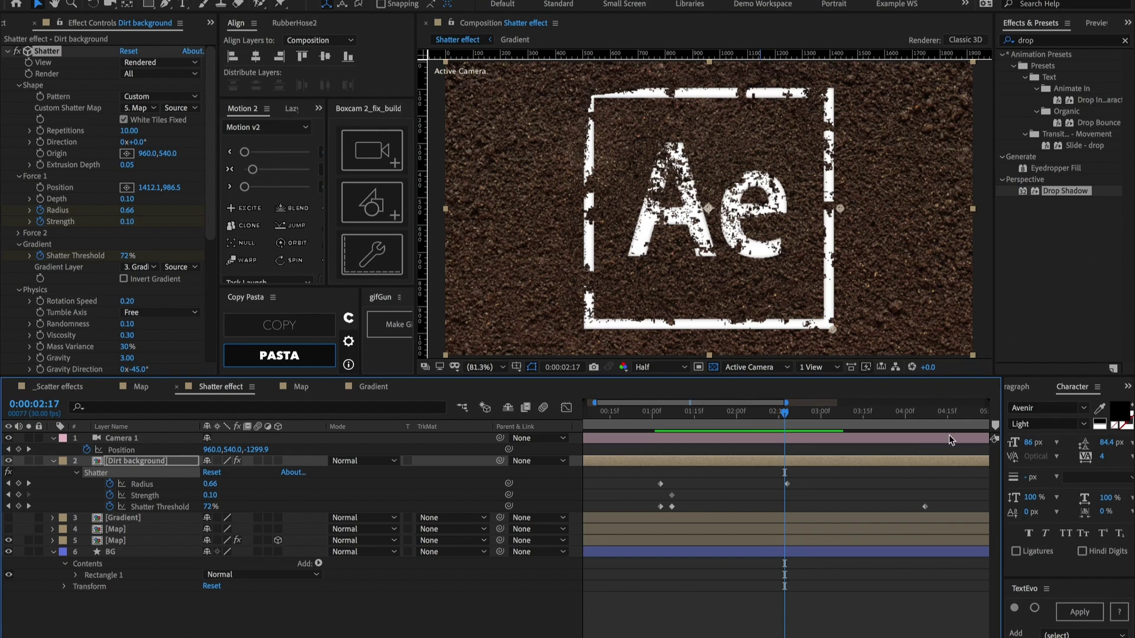
click(683, 417)
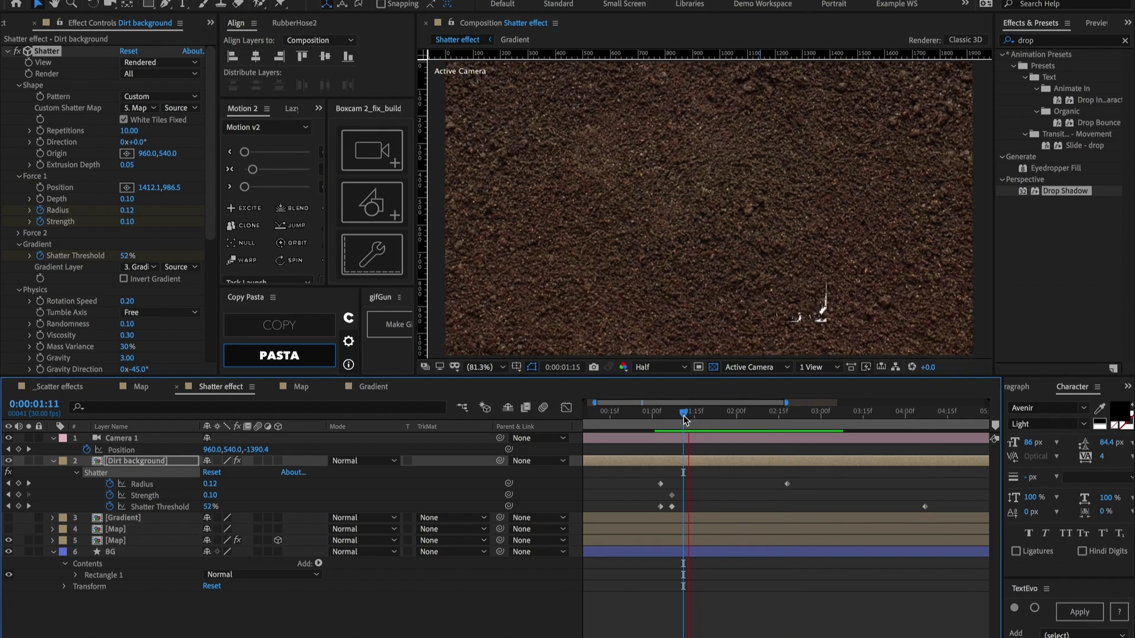
drag(683, 416, 775, 414)
Delete the first Radius keyframe of Force 1 on the Dirt background.
drag(678, 489, 630, 477)
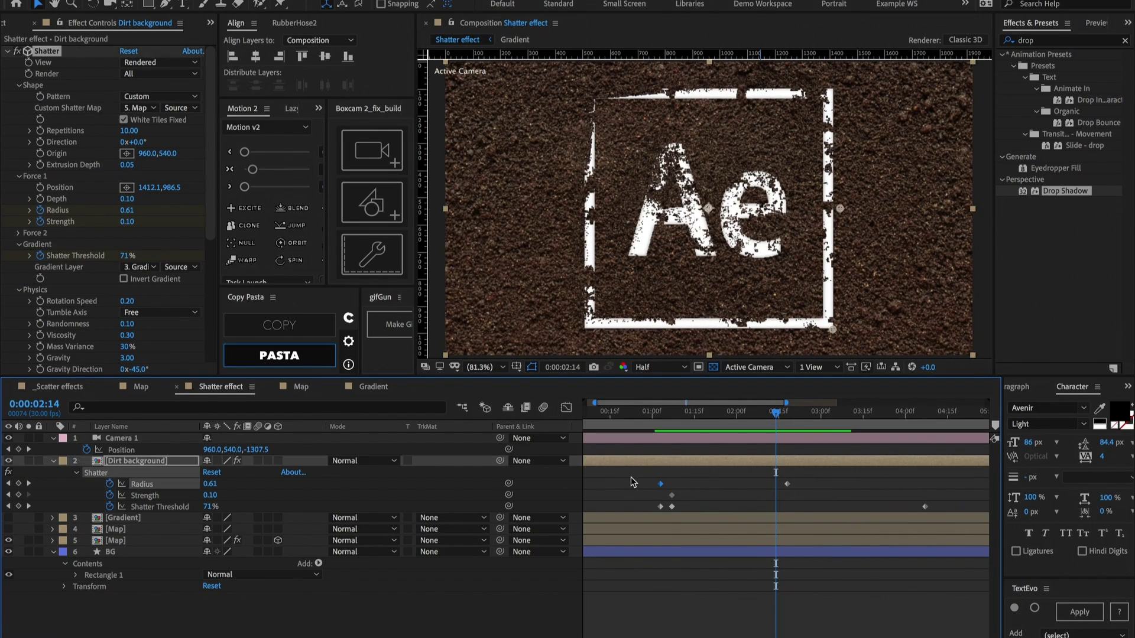
key(Delete)
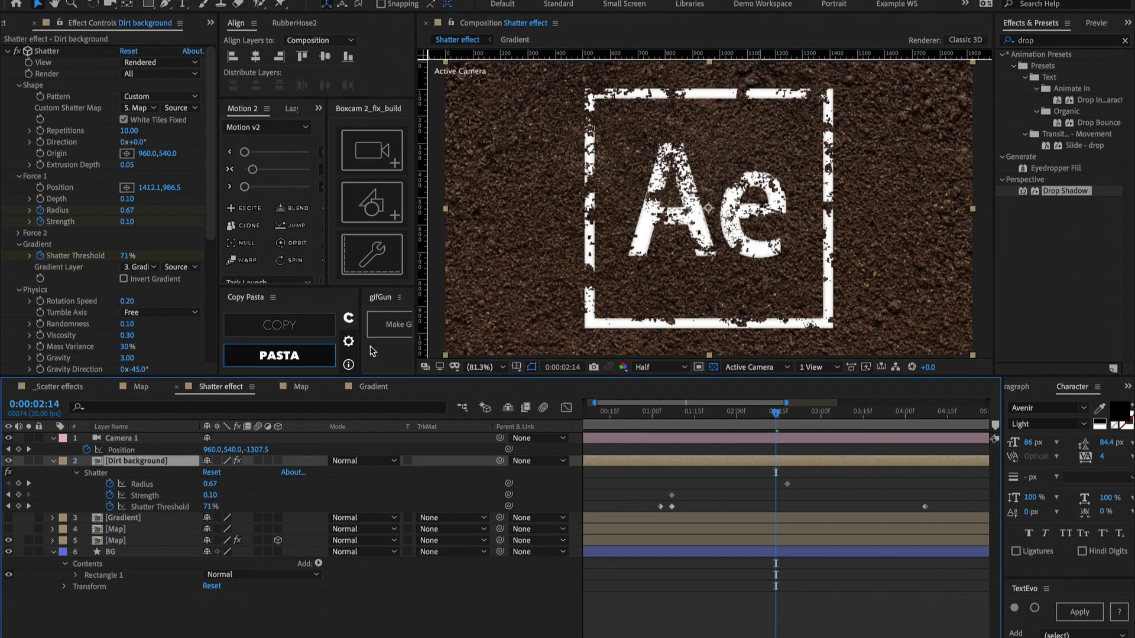
Reposition the Shatter effect's Force 1 point to the centre of the logo, at about 957, 544.
click(71, 189)
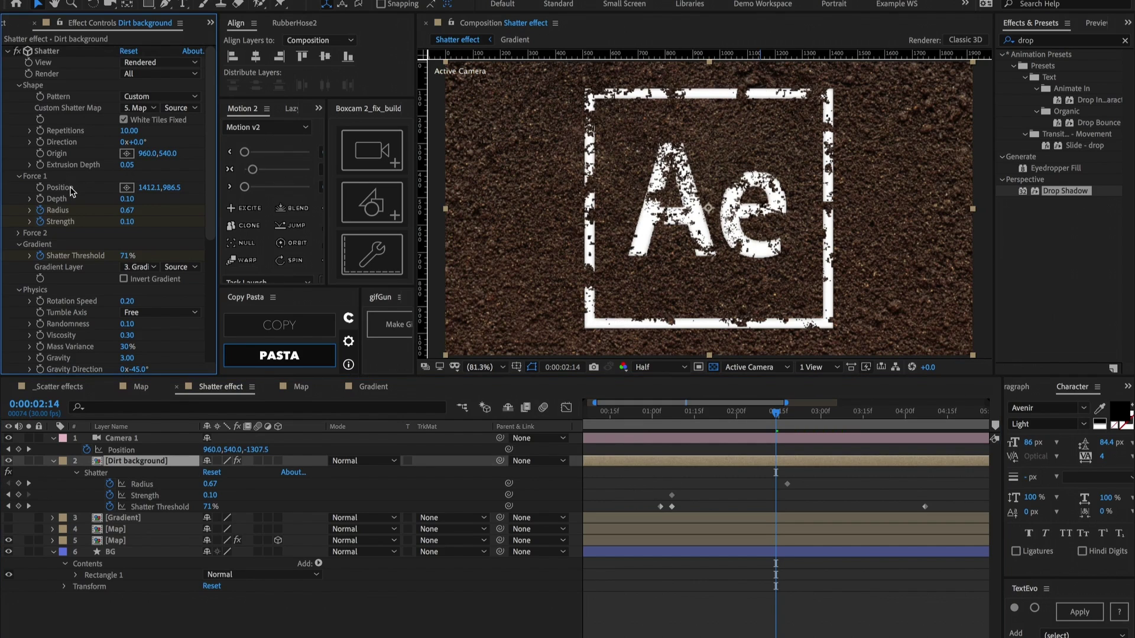
click(126, 187)
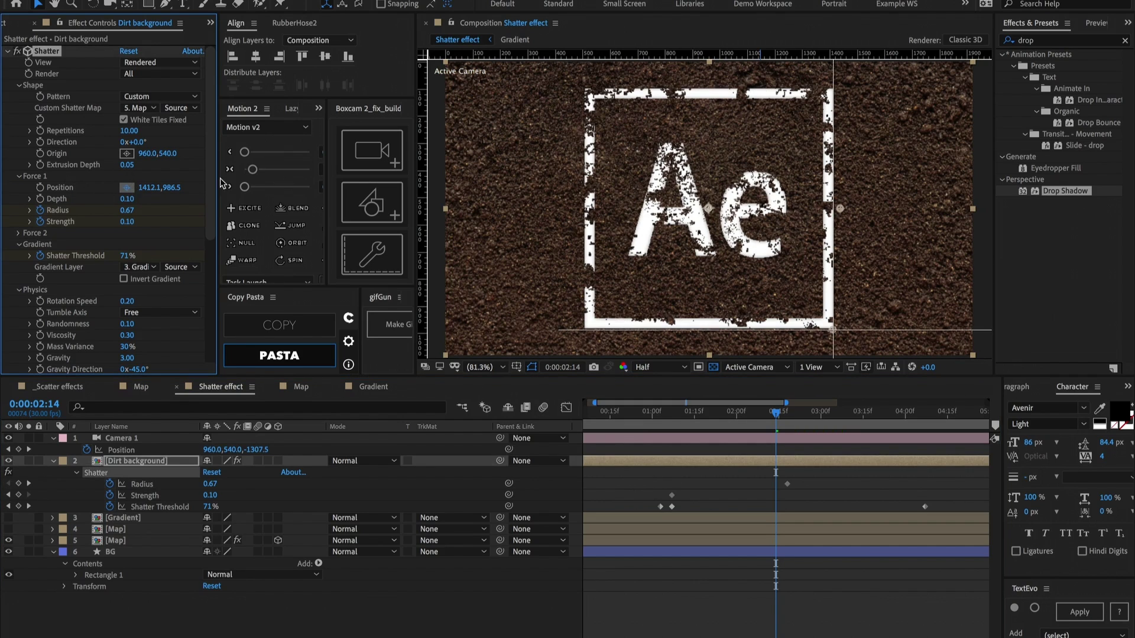
click(710, 208)
Delete the Shatter Threshold keyframe at 0:00:01:07 on the Dirt background, and preview the animation from 0:00:01:00.
click(652, 413)
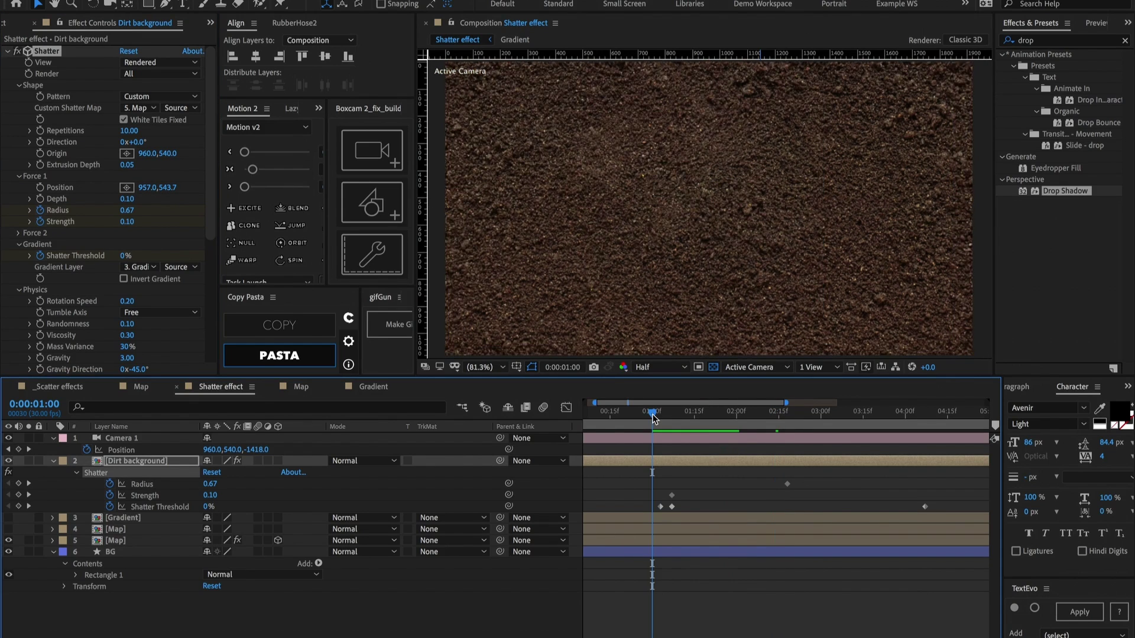
drag(654, 418, 673, 419)
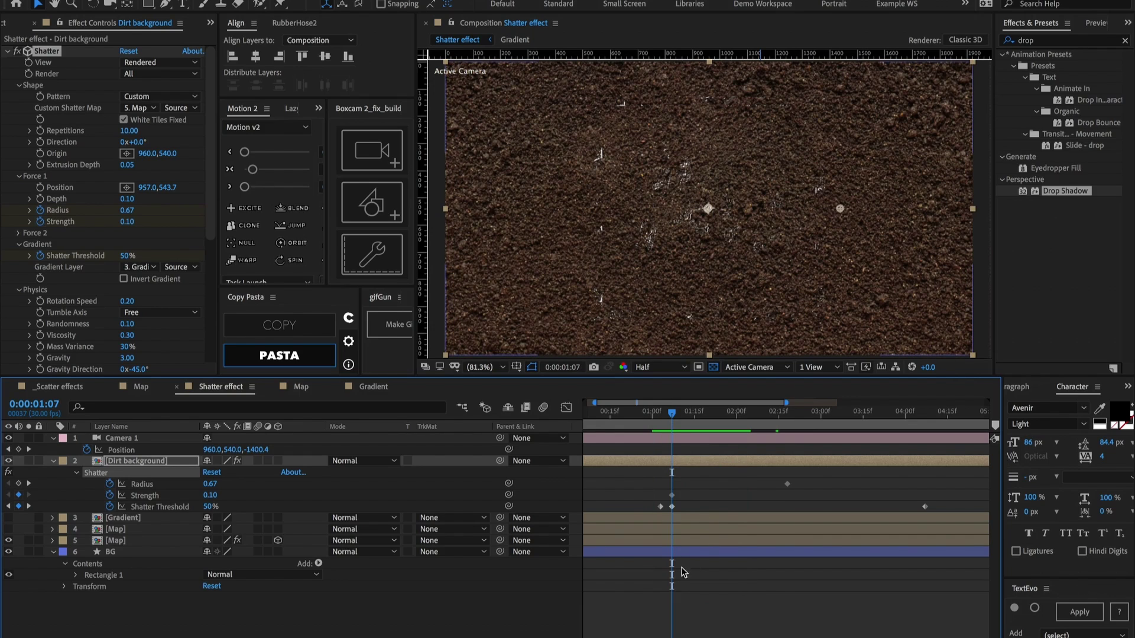
click(675, 506)
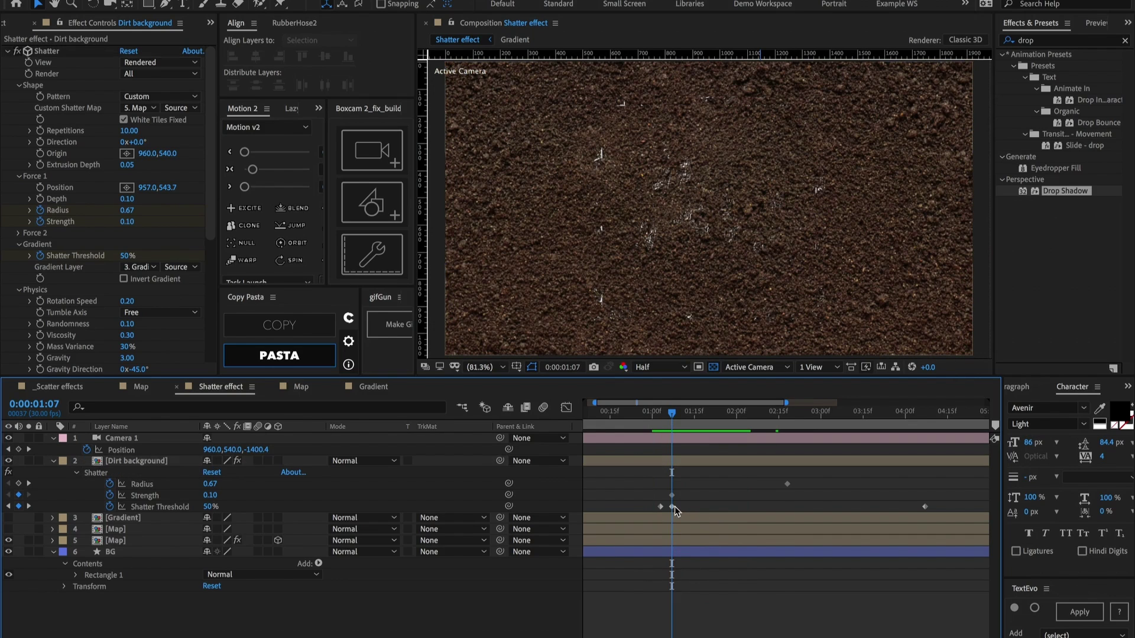
click(674, 506)
key(Delete)
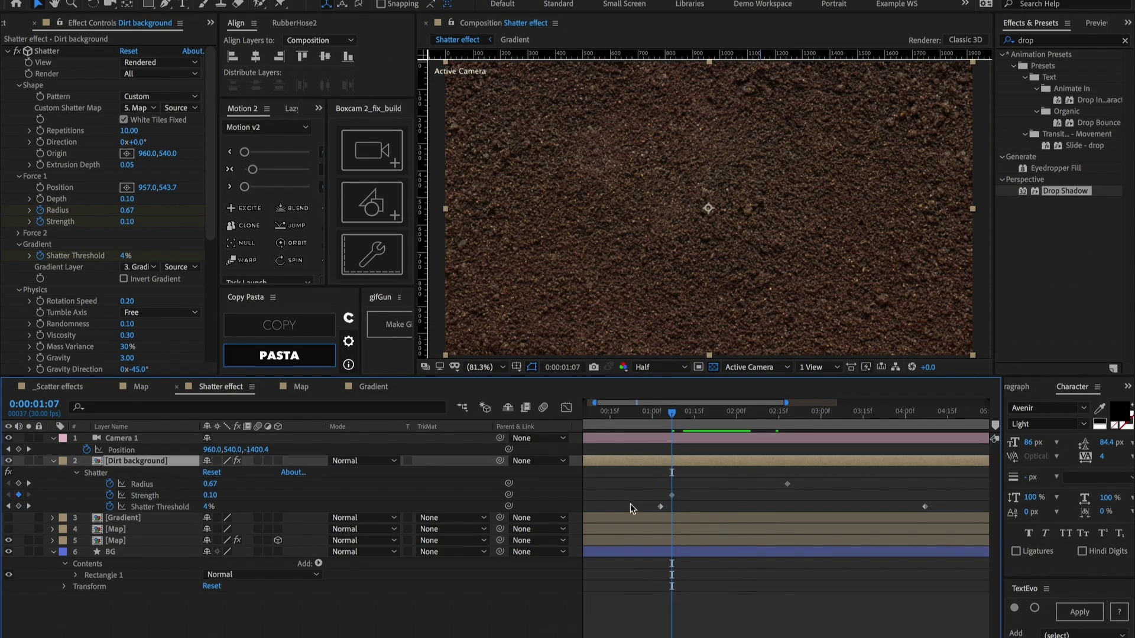
click(653, 412)
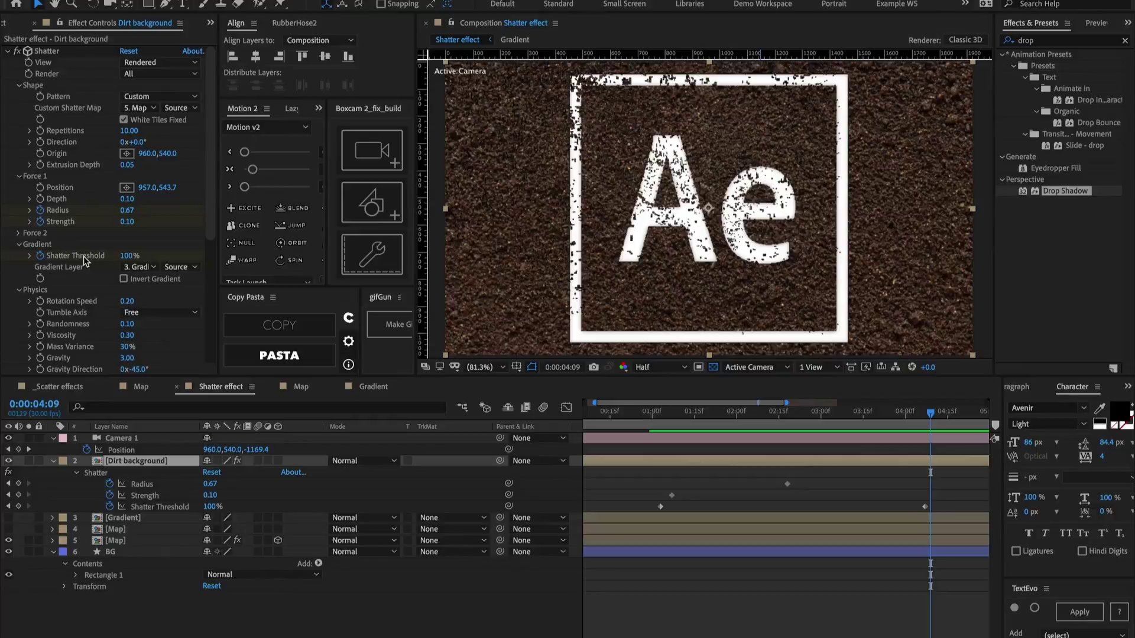
click(140, 388)
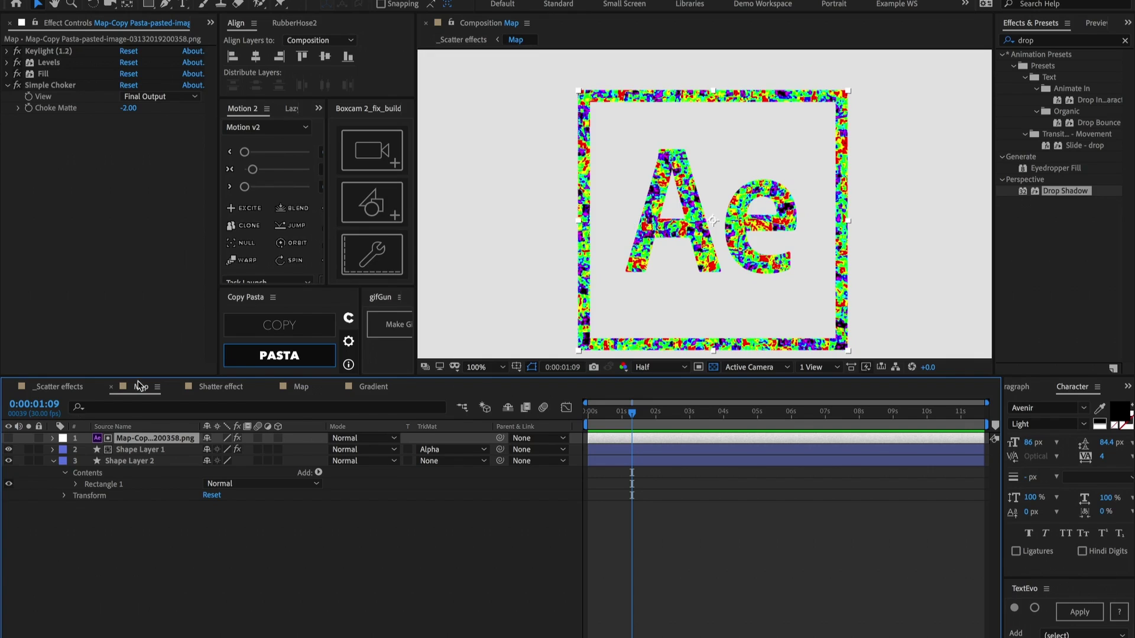
click(207, 387)
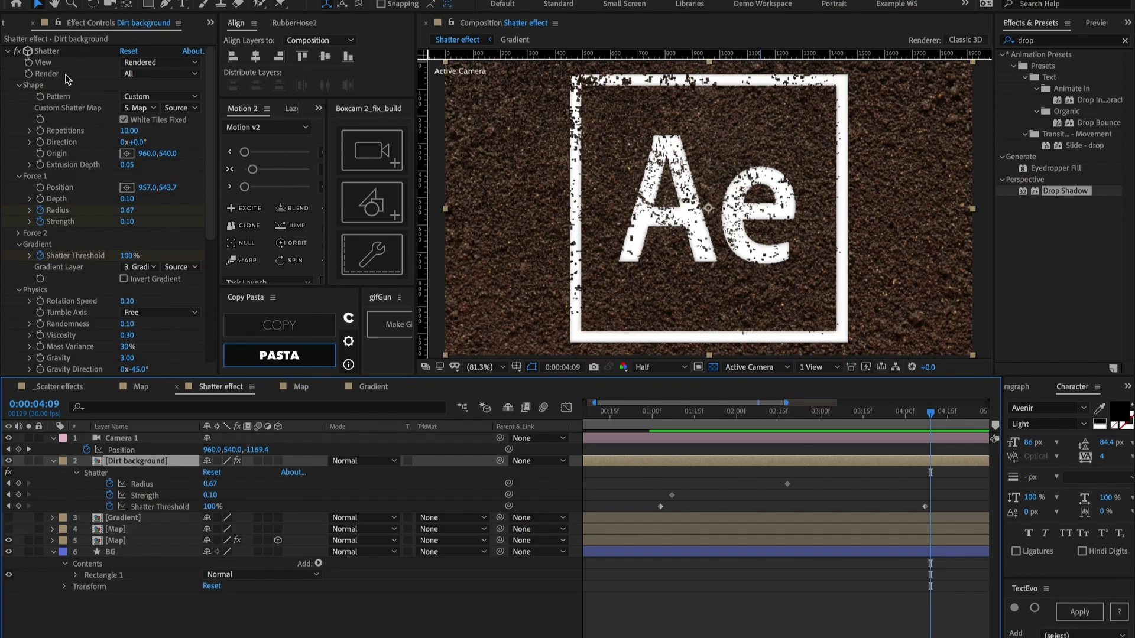
click(154, 94)
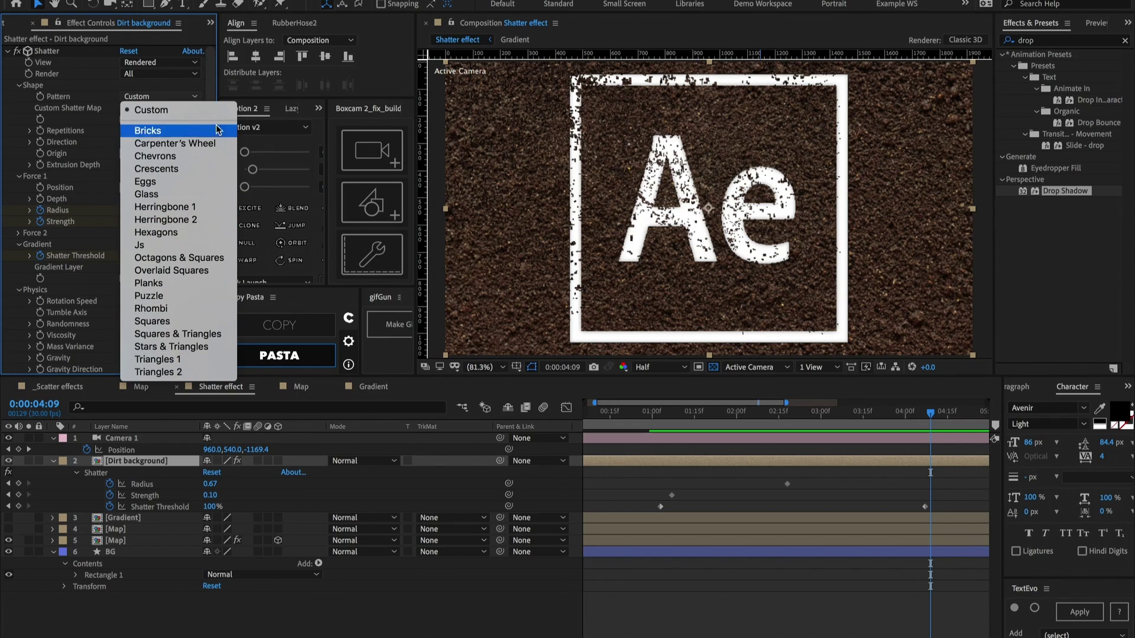
click(201, 635)
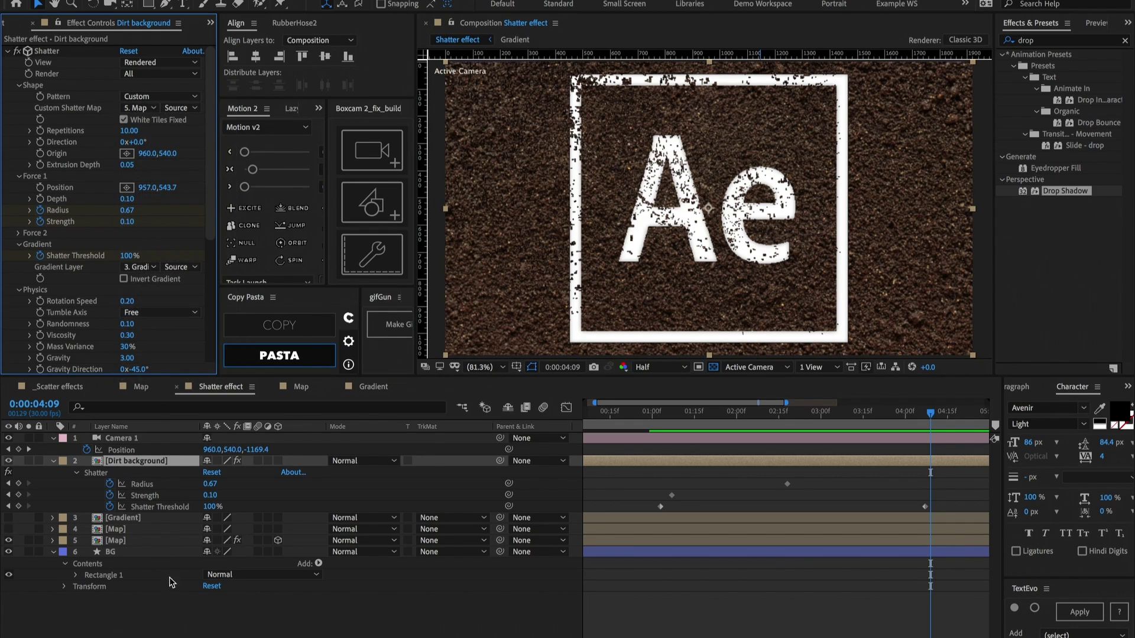
Copy the lower Map layer into the Dirt background composition and remove its Drop Shadow effect there.
click(123, 542)
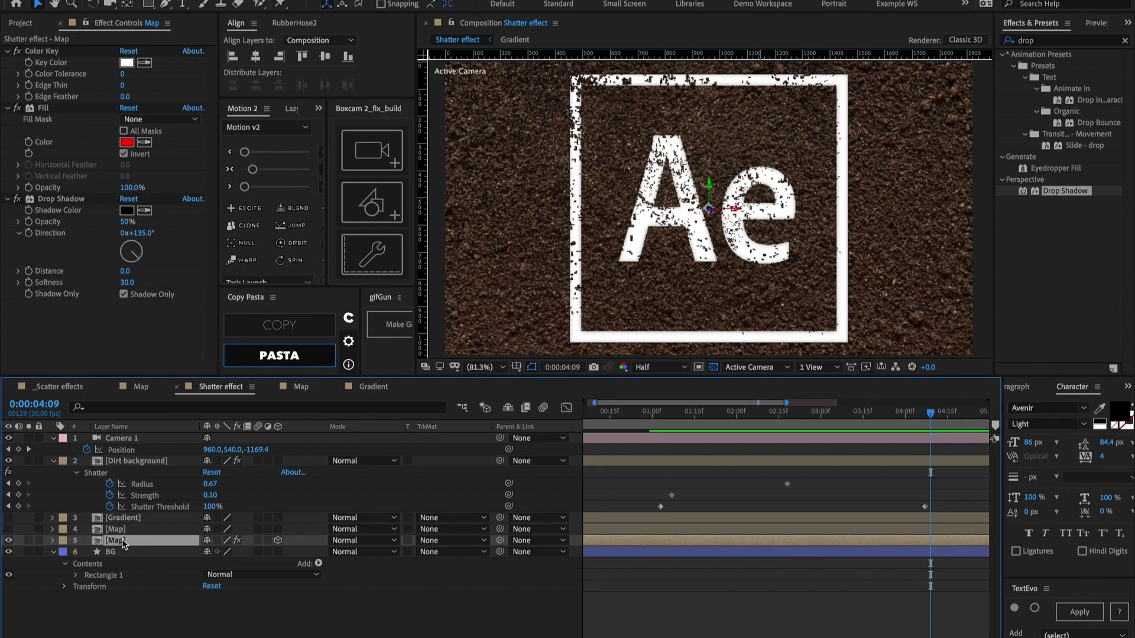
double_click(148, 460)
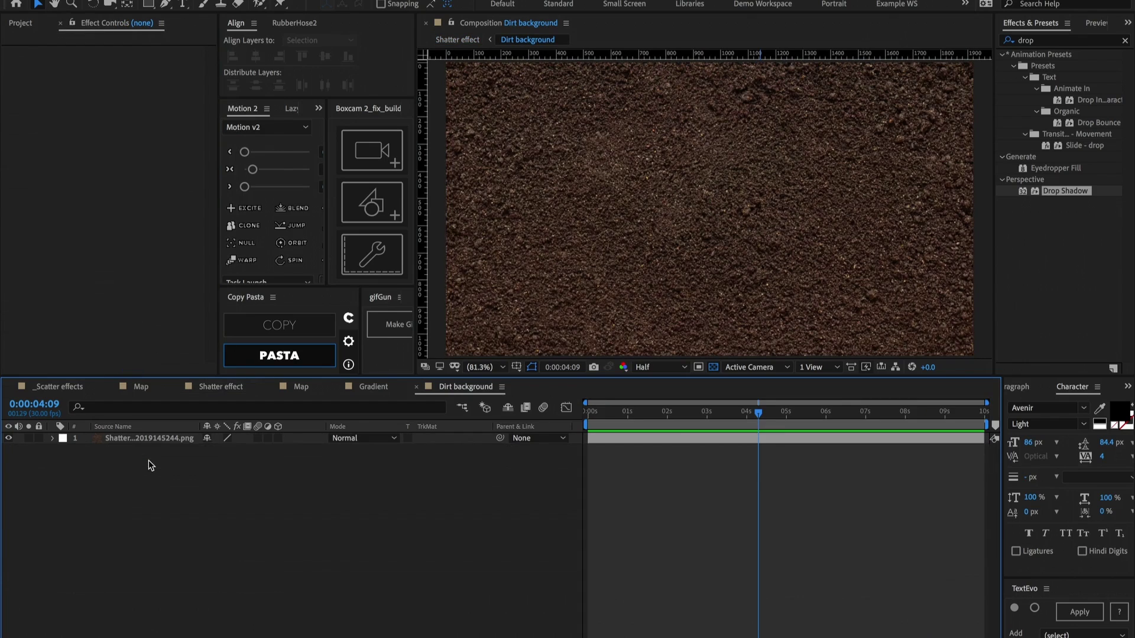
key(ctrl+v)
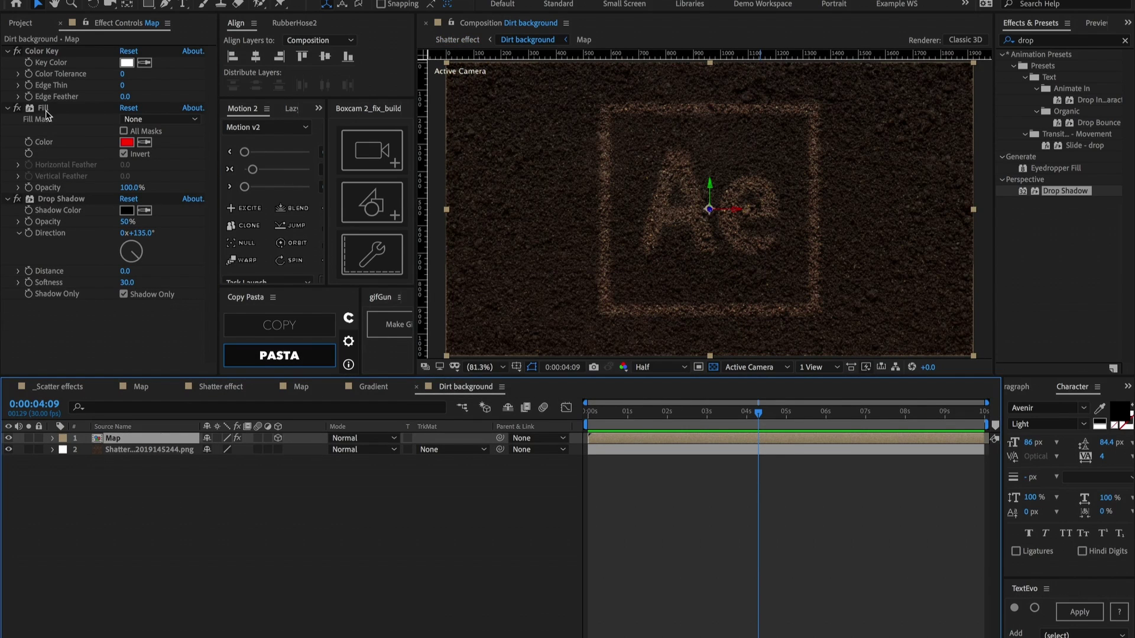
click(64, 204)
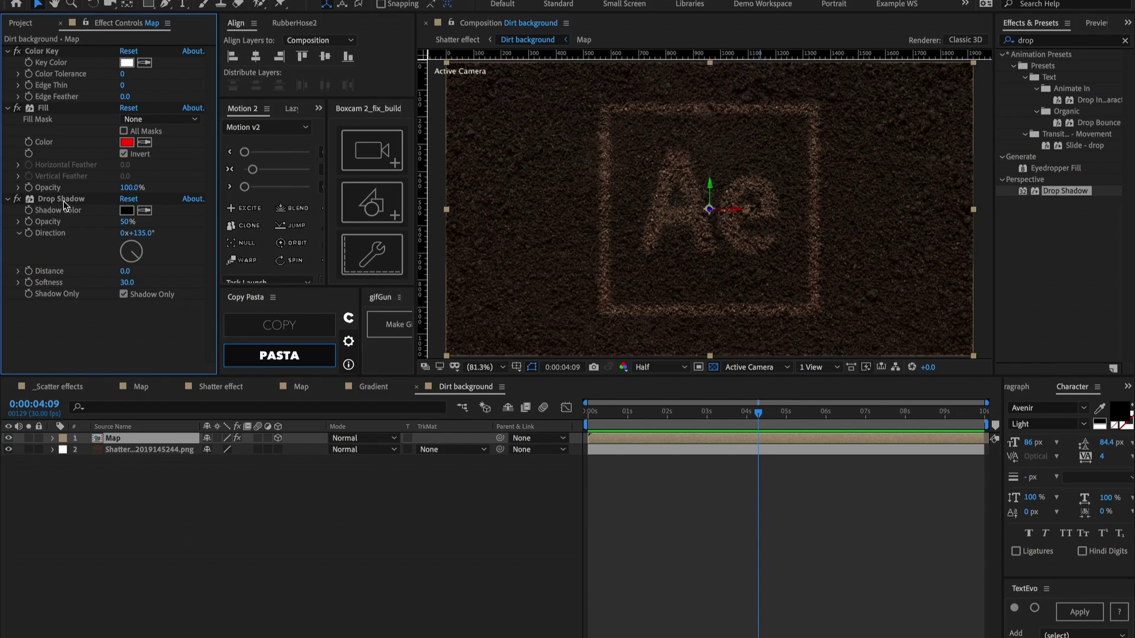
click(63, 200)
key(Delete)
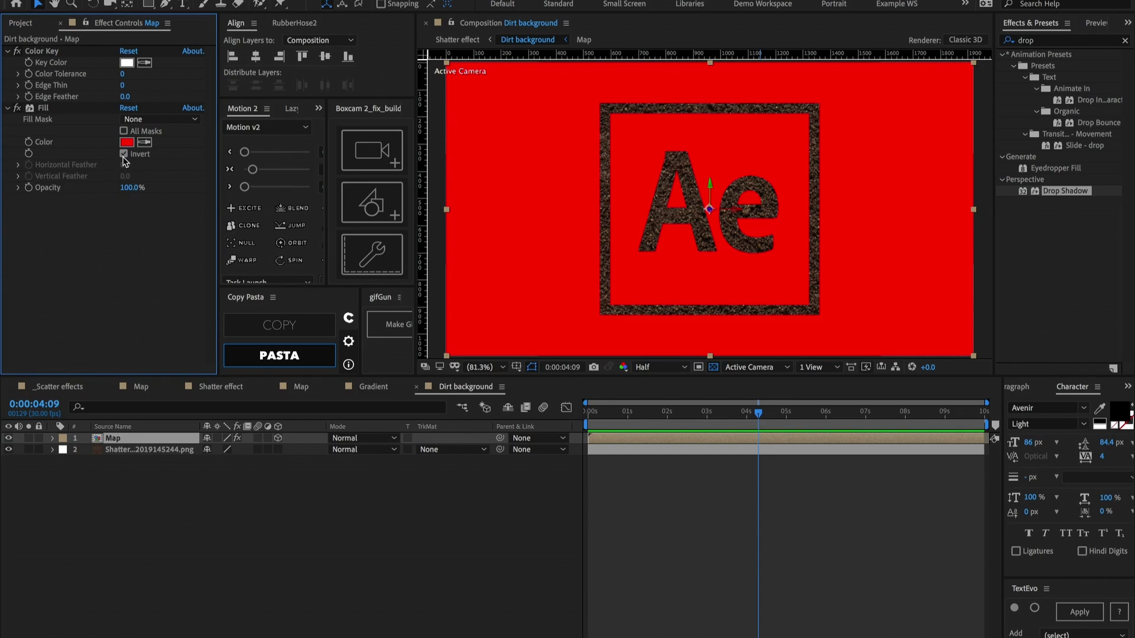
Turn off Invert in the copied Map layer's Fill effect and set its colour to a softer red, about E94B4B.
click(123, 155)
click(127, 142)
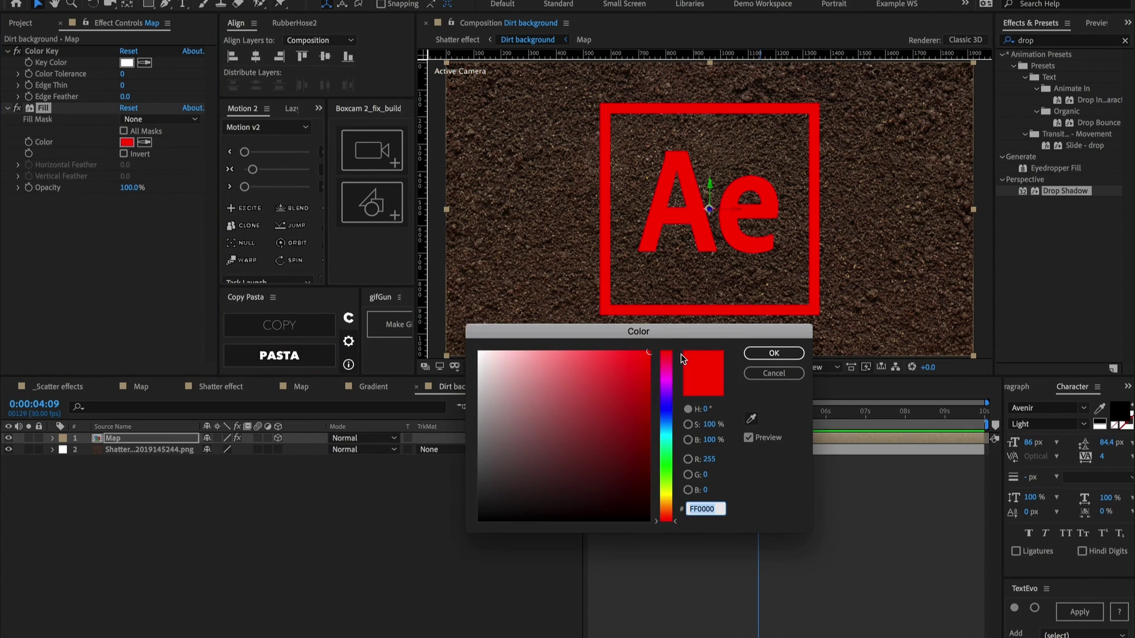
drag(596, 362, 594, 367)
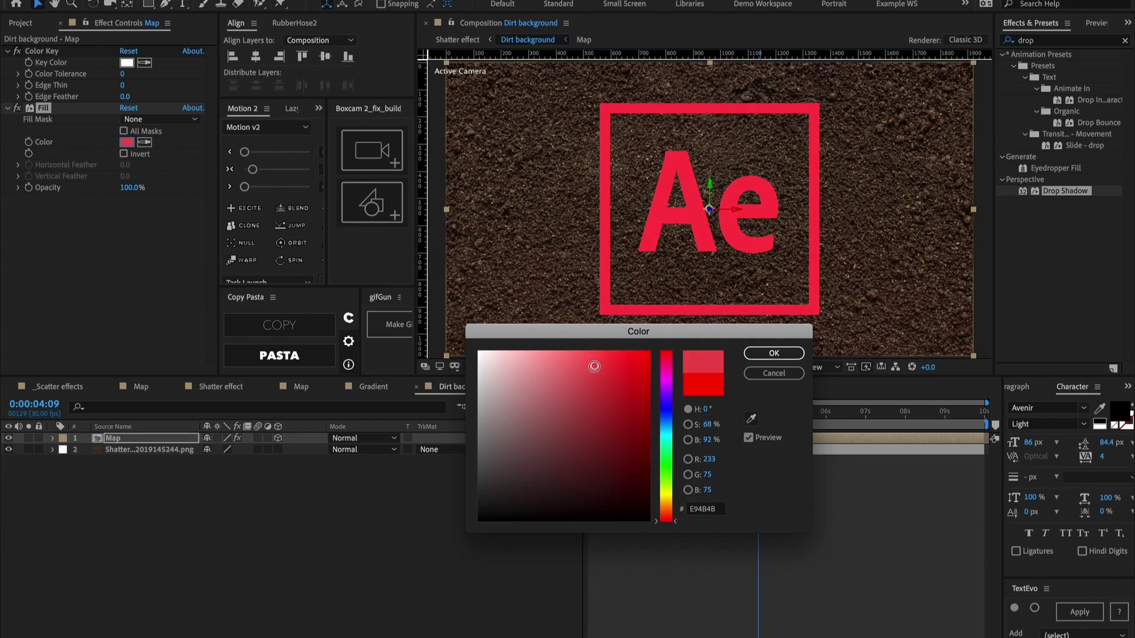
click(772, 353)
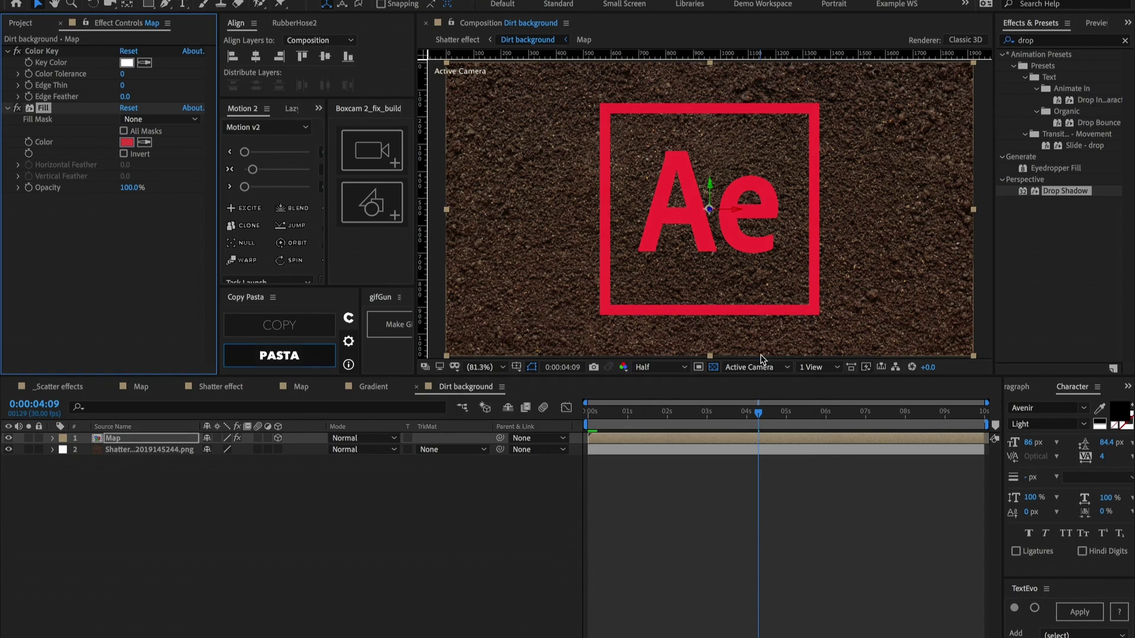
Set the Map layer's blending mode to Overlay in the Dirt background composition.
click(345, 438)
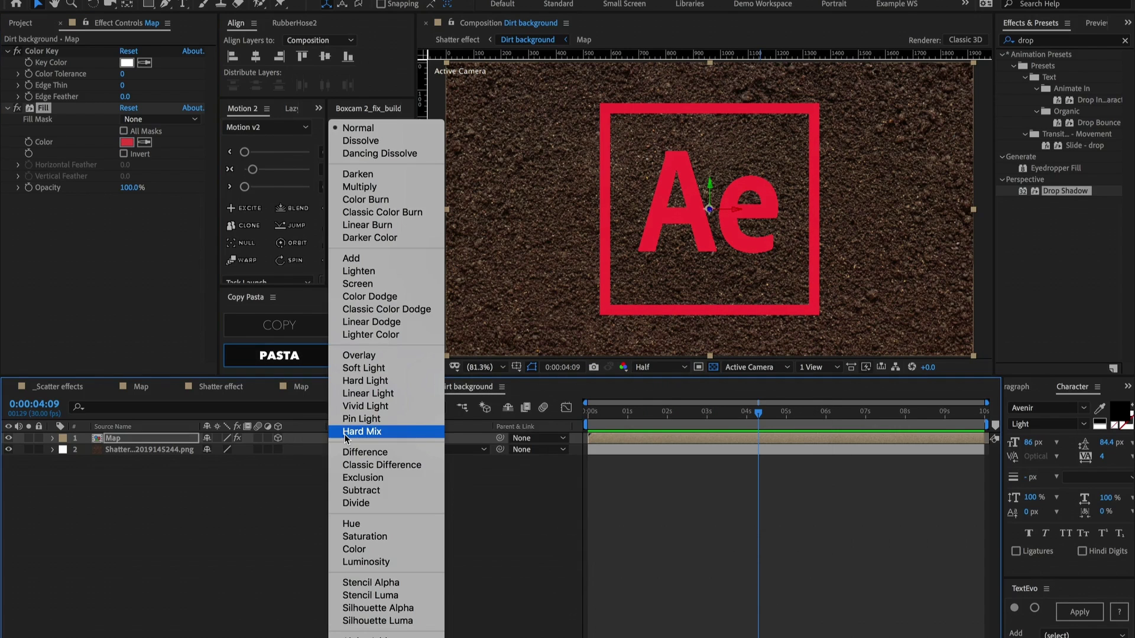
click(361, 357)
click(760, 542)
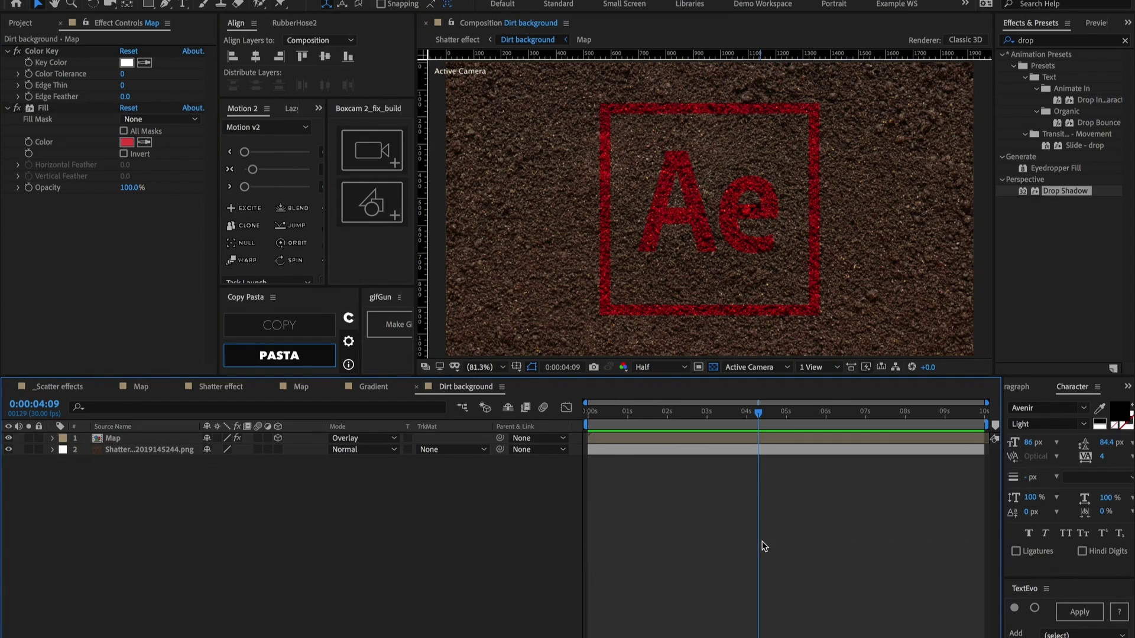
Return to the Shatter effect composition and preview how the red logo shatters from 0:00:00:25.
key(Tab)
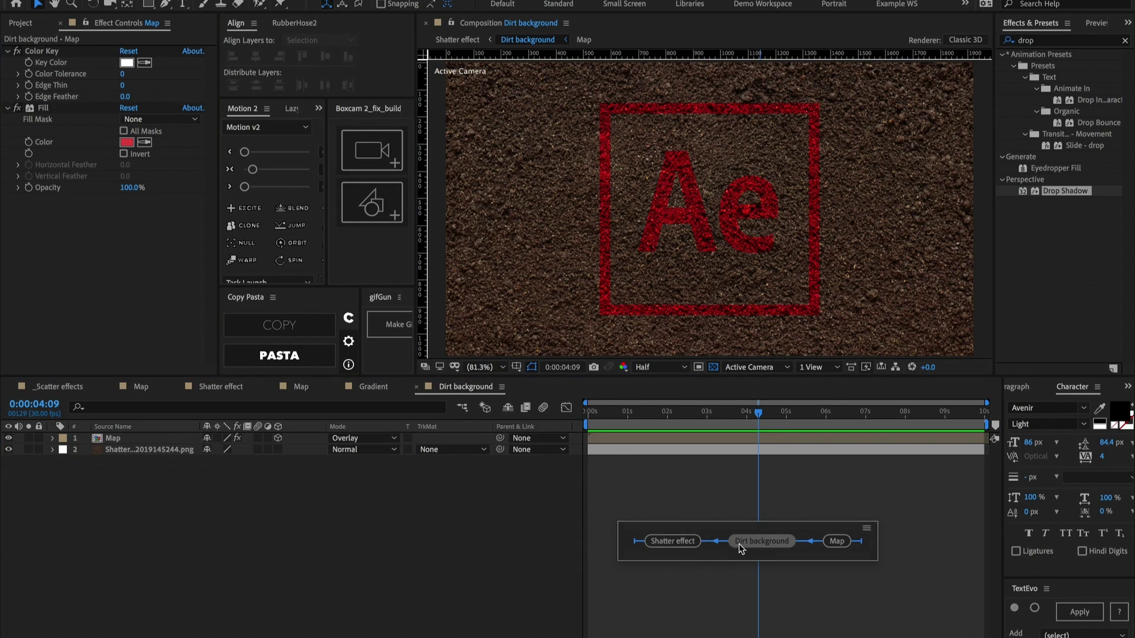
click(666, 541)
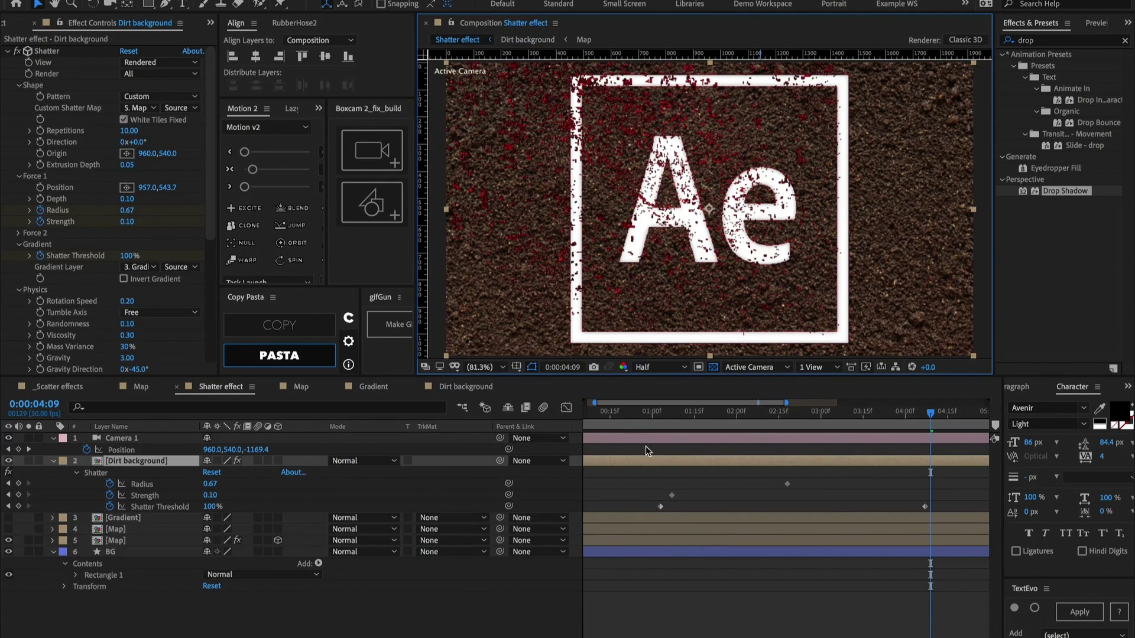
drag(642, 415, 638, 417)
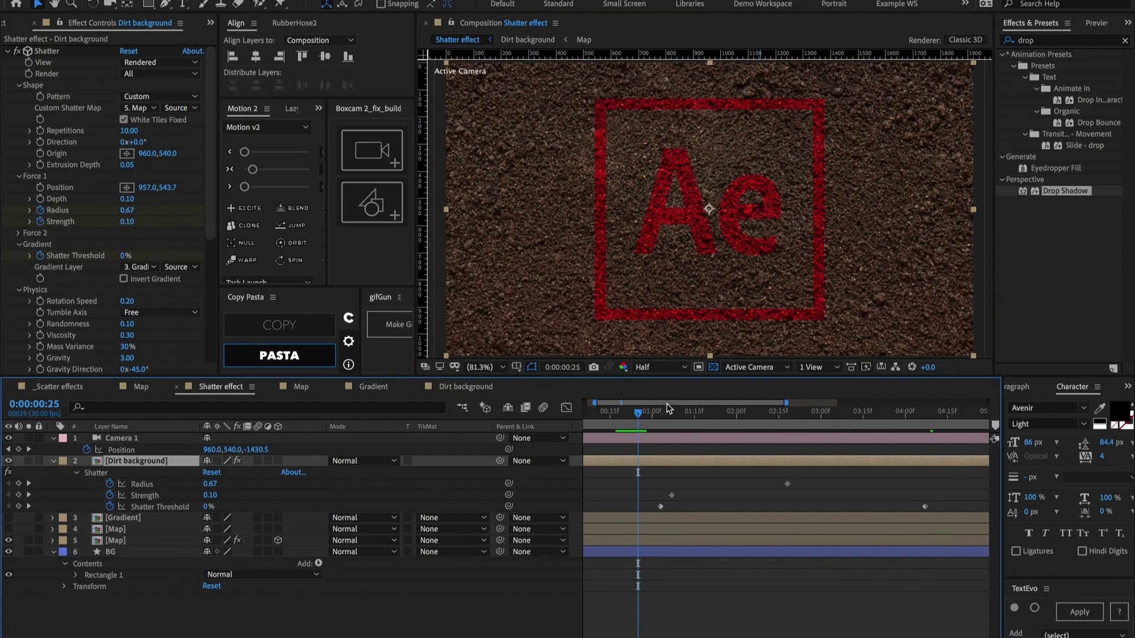
key(space)
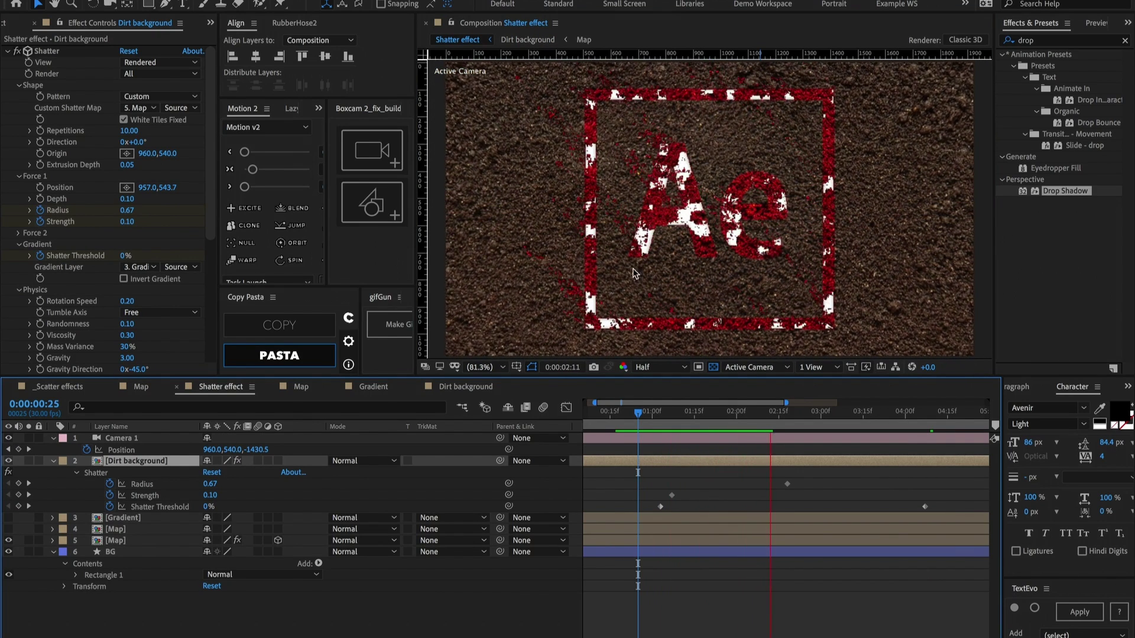
click(746, 289)
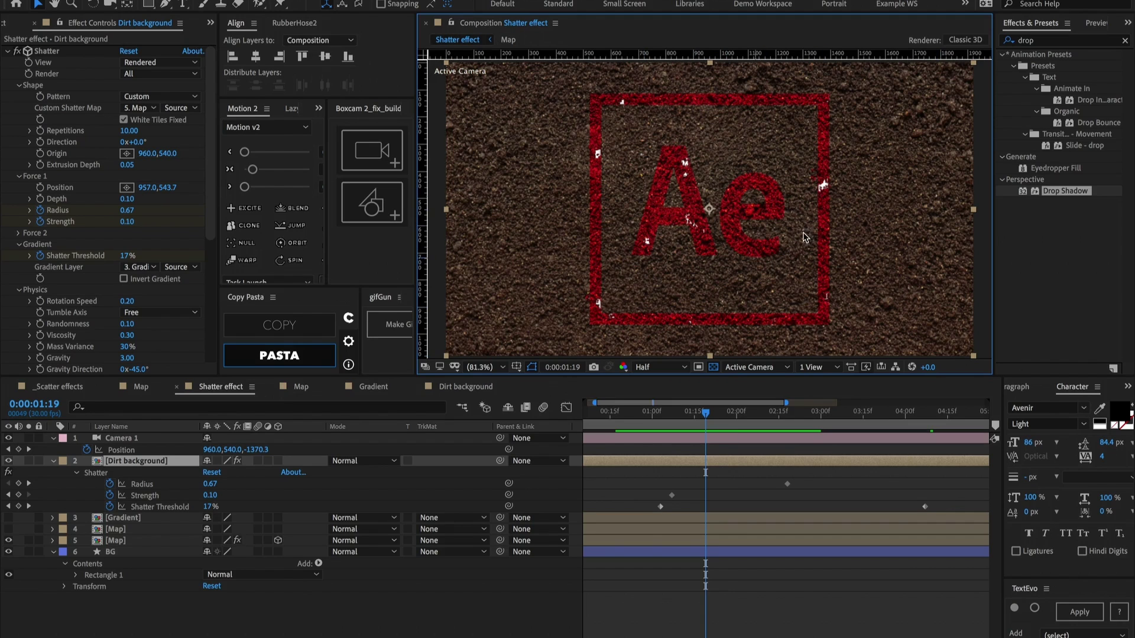
Open the Map composition used by the shatter, and copy the red Adobe logo image from the browser's image search.
key(Tab)
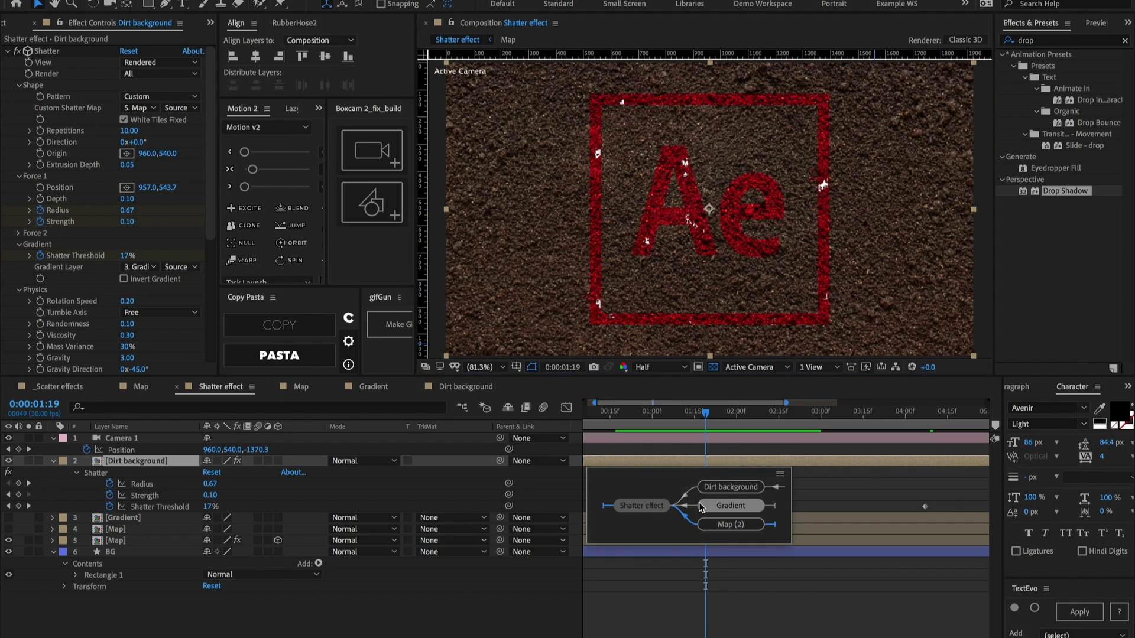
click(711, 523)
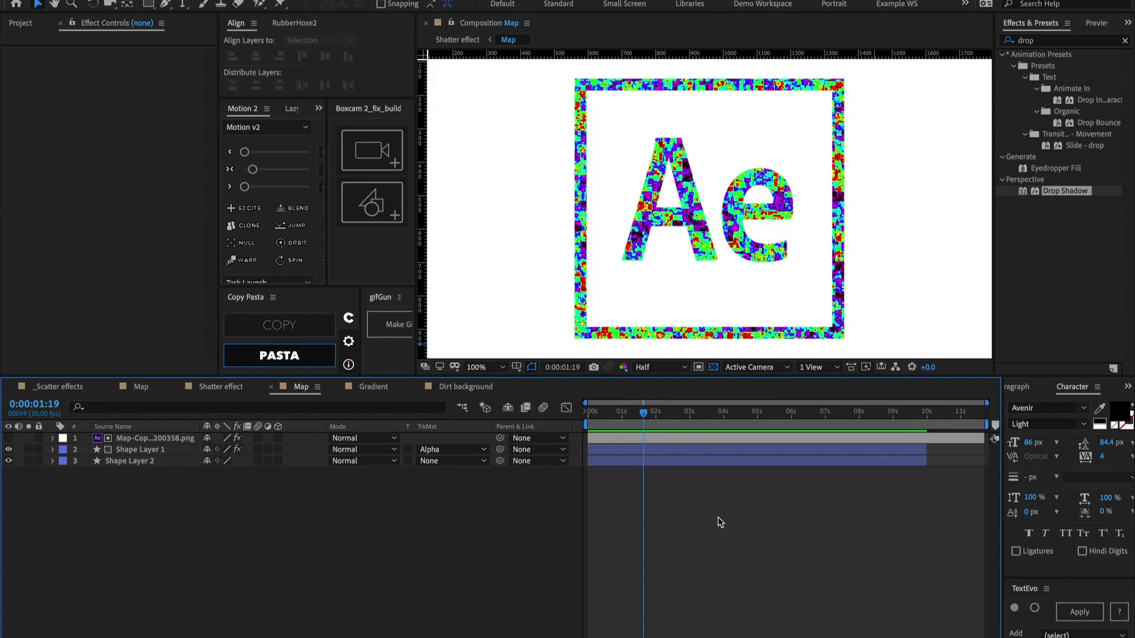
click(211, 349)
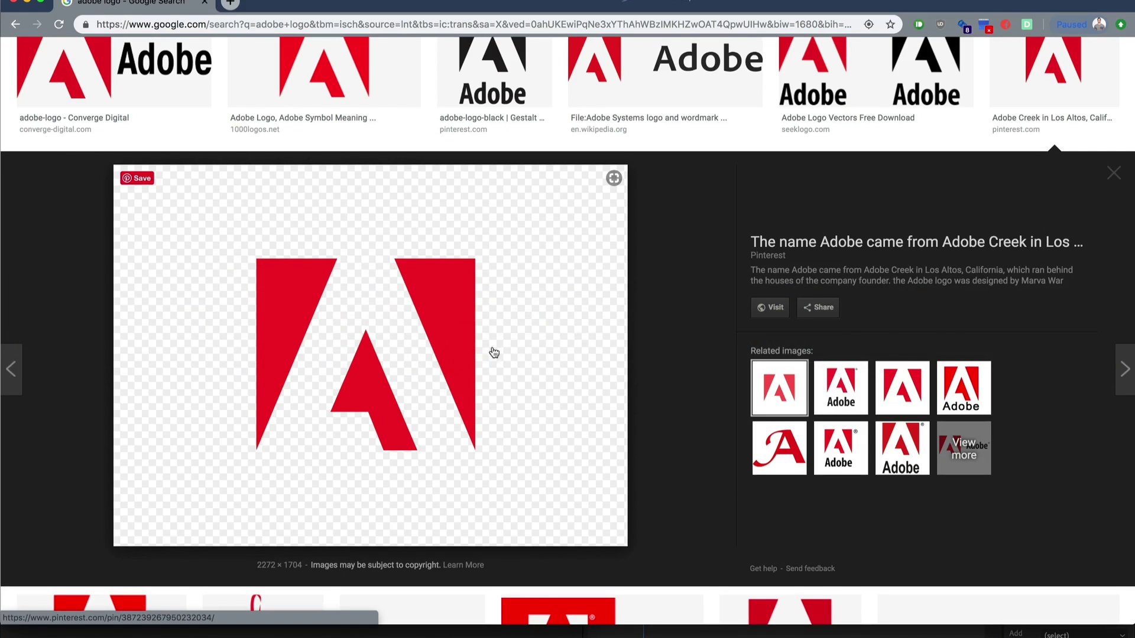
right_click(414, 305)
click(454, 412)
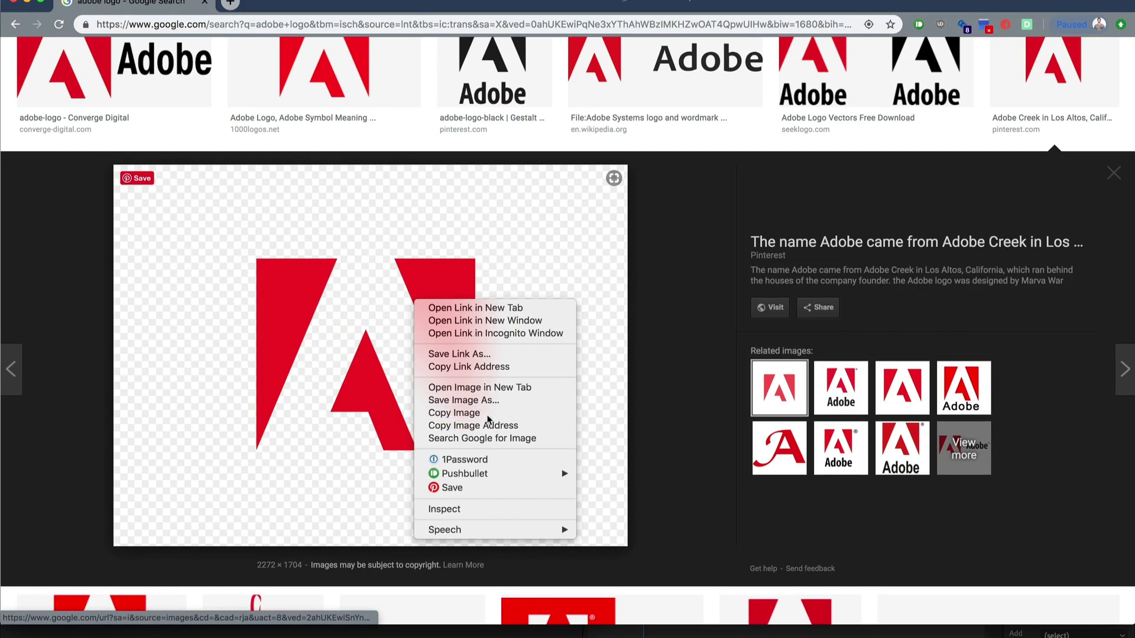
key(super+Tab)
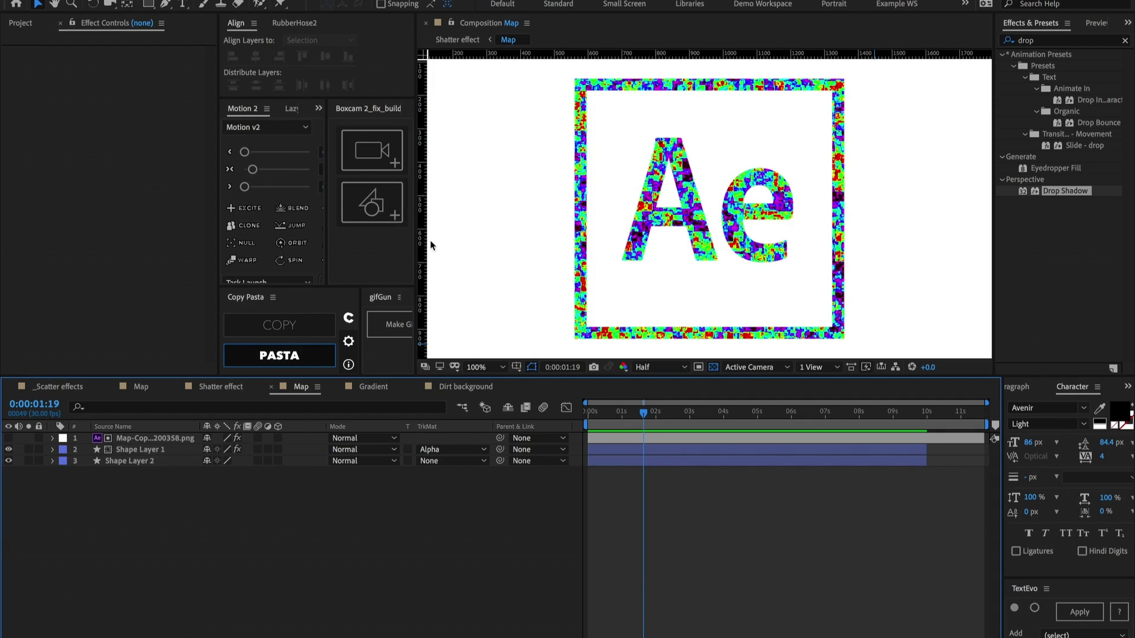
Replace the Ae logo layer in the Map composition with the pasted Adobe logo image as Shape Layer 1's hidden alpha matte.
click(298, 358)
click(146, 450)
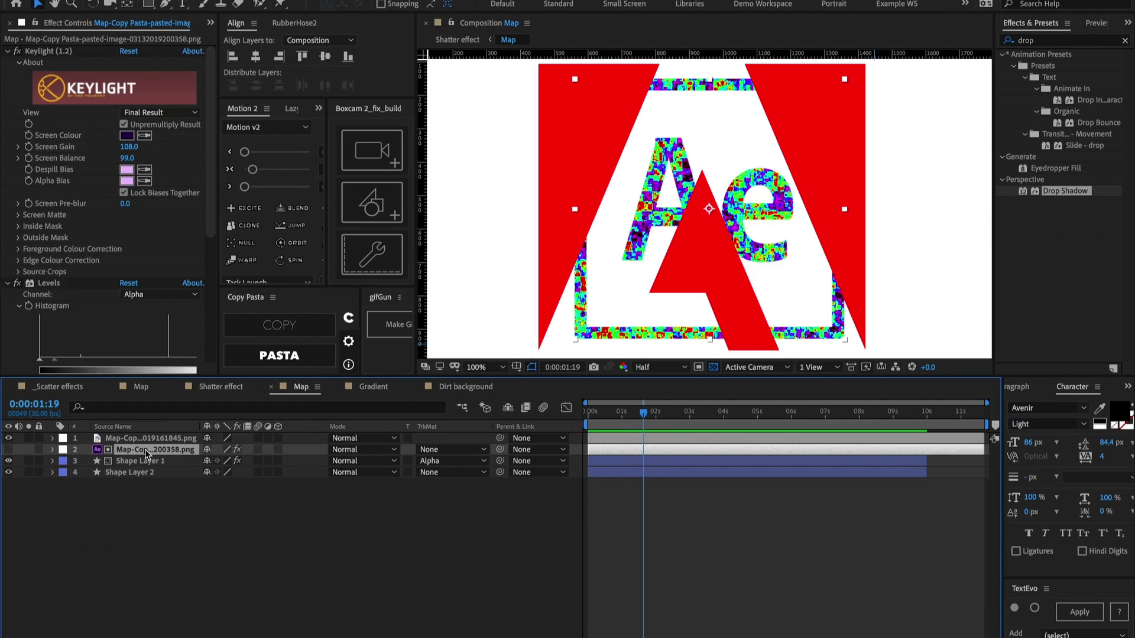
key(Delete)
click(9, 439)
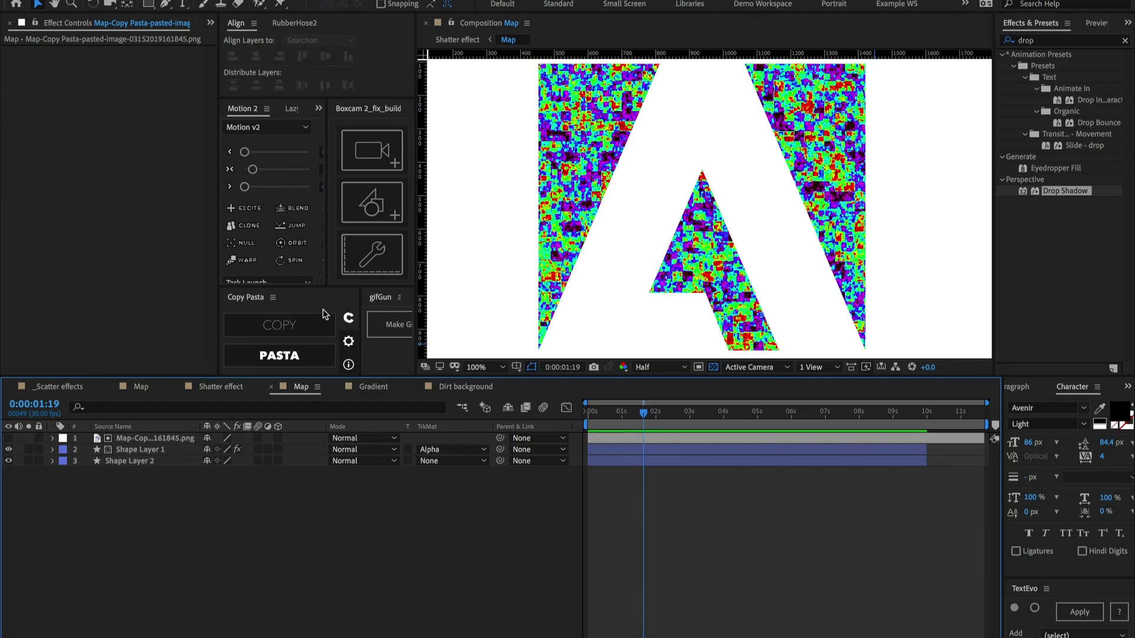
click(572, 177)
Scale the Adobe logo matte layer down to 71%.
click(190, 439)
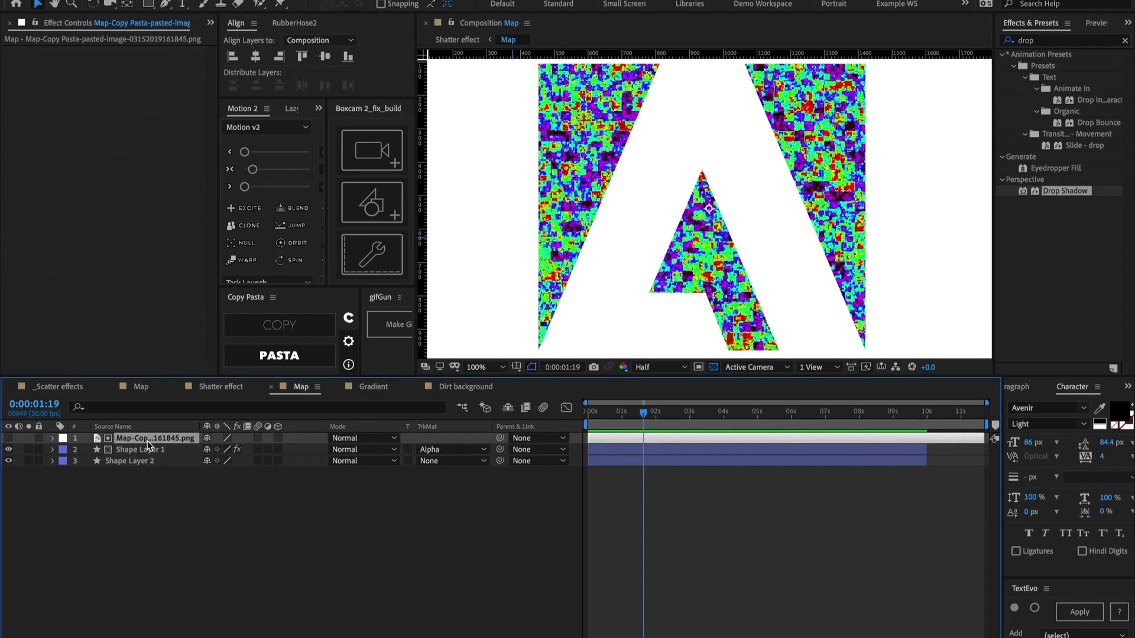
key(s)
drag(247, 449, 226, 452)
Return to the Shatter effect composition and scrub forward from 0:00:01:19 to check the Adobe logo's shatter.
click(754, 516)
key(Tab)
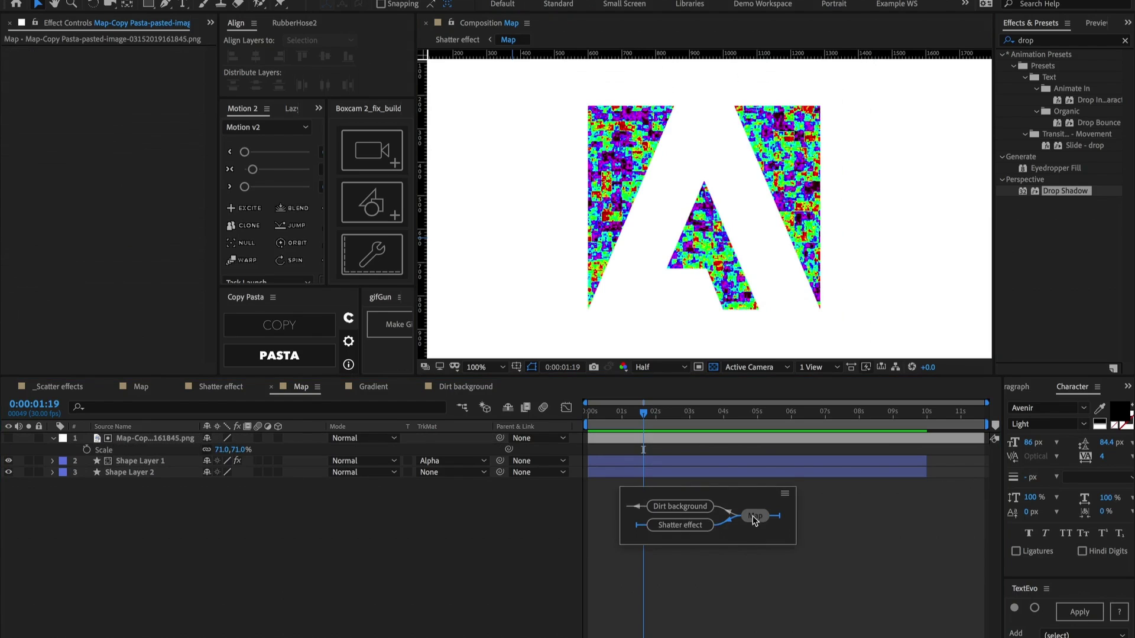
click(678, 524)
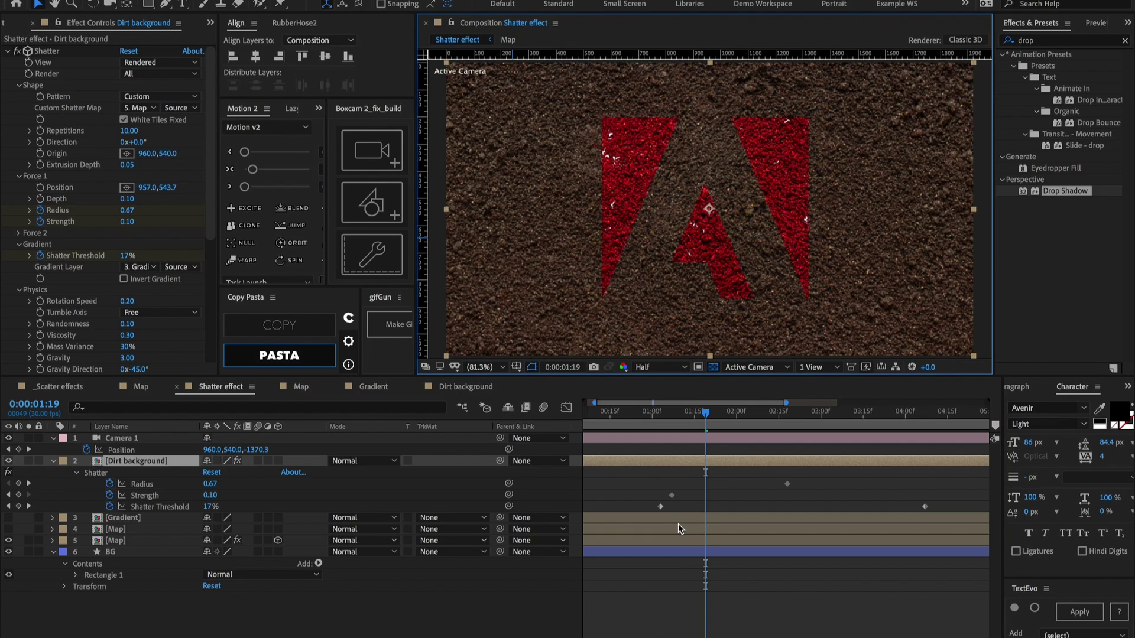
drag(711, 412, 803, 421)
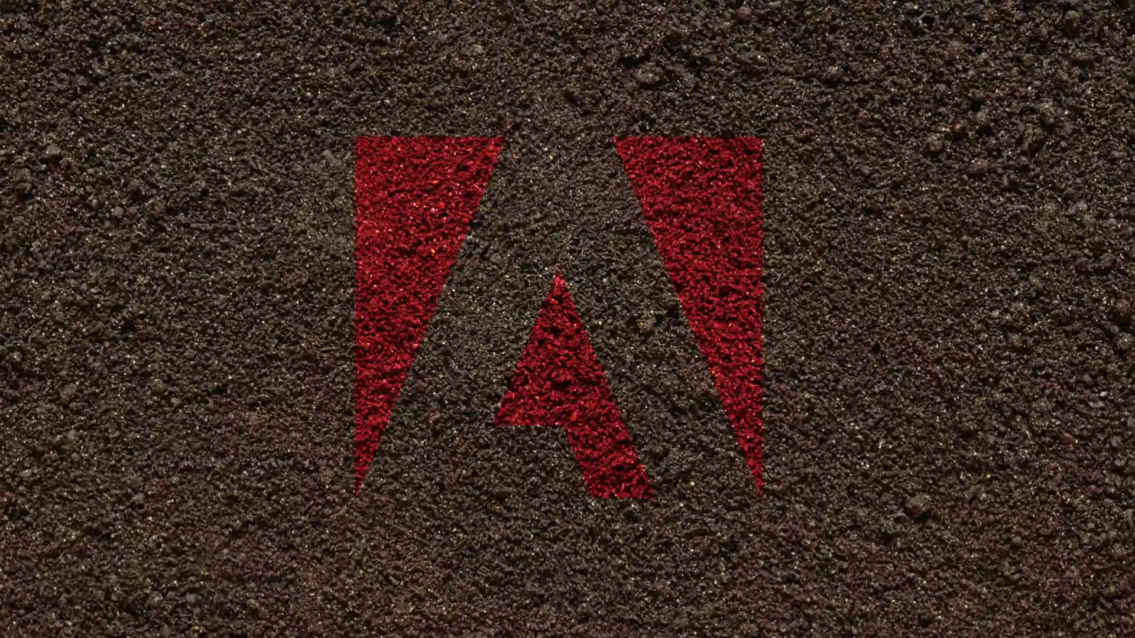